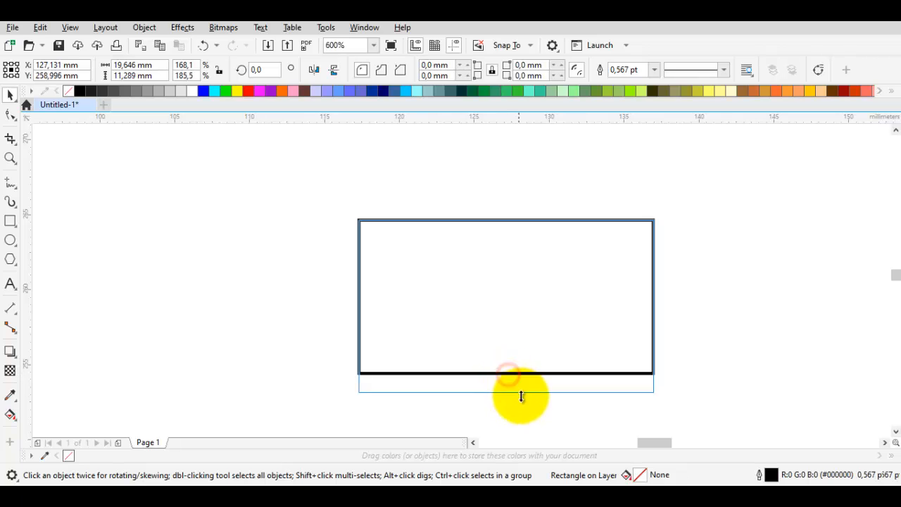
Draw a closed boat-hull outline about 32 by 7 mm across the rectangle's lower part with the Pen tool.
click(778, 384)
drag(526, 344, 421, 313)
key(p)
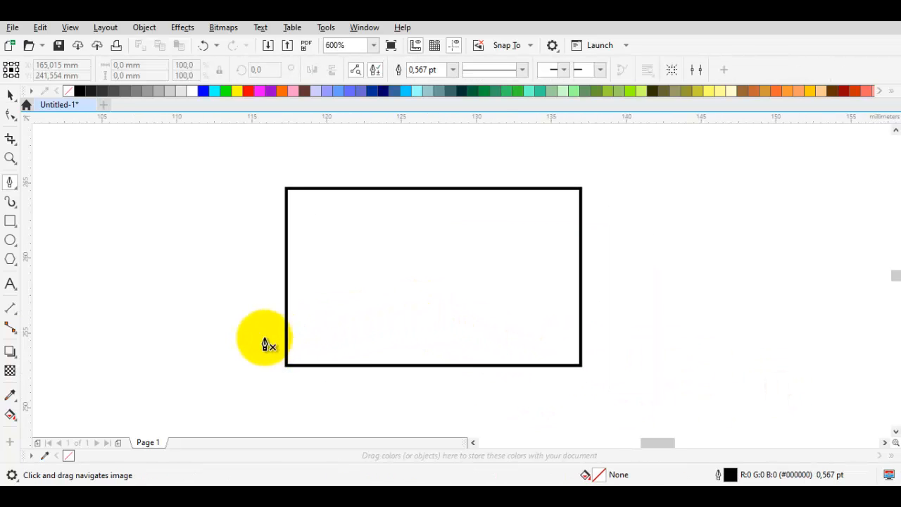
drag(235, 325, 380, 299)
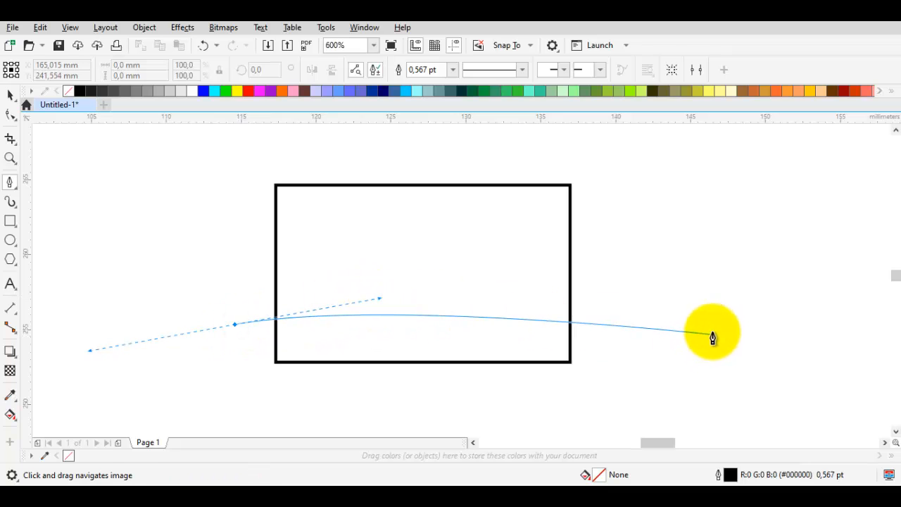
click(720, 318)
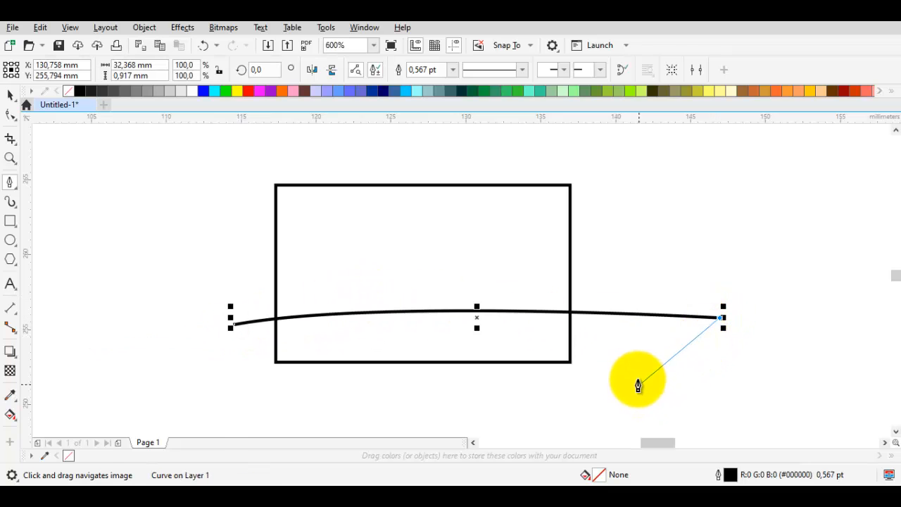
drag(657, 346, 689, 303)
drag(610, 362, 579, 370)
drag(304, 373, 284, 372)
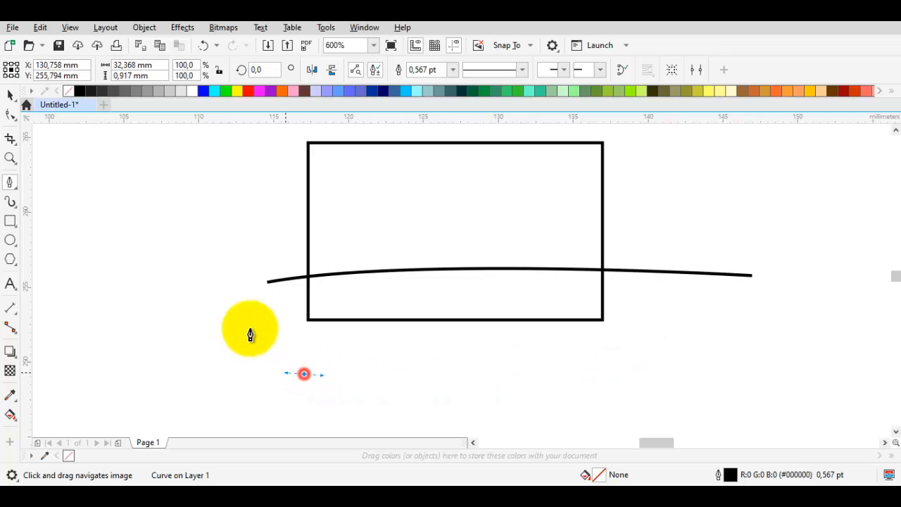
click(265, 289)
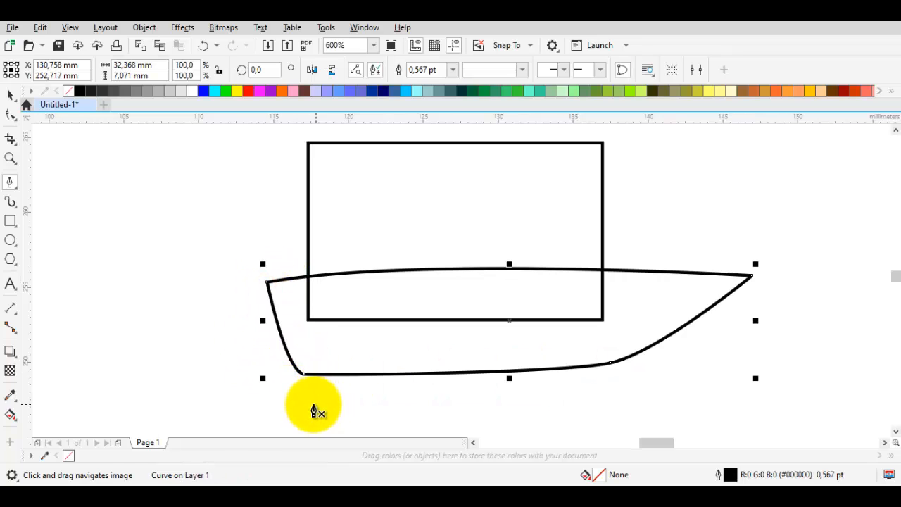
Draw a closed wavy band about 19 by 11 mm across the middle of the hull, extending past its upper and lower edges.
drag(312, 404, 367, 398)
scroll(396, 312, up, 2)
drag(391, 318, 328, 294)
drag(493, 209, 452, 154)
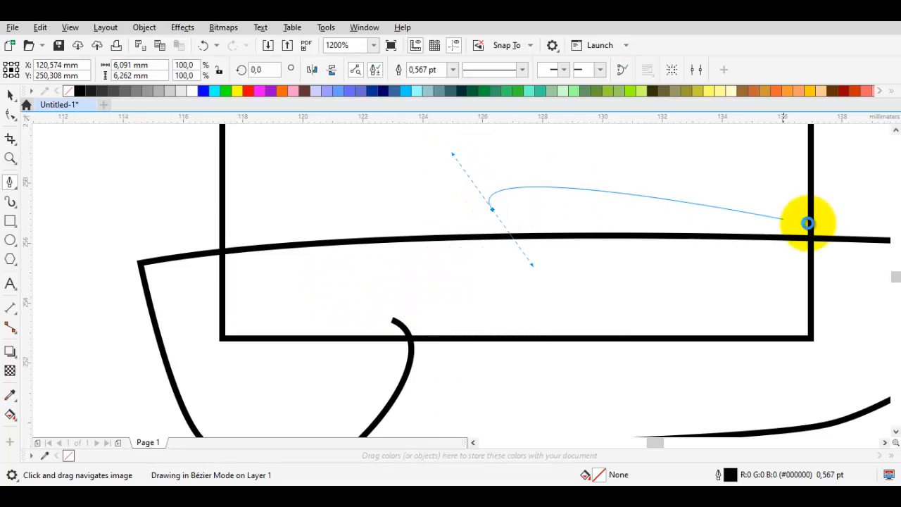
drag(777, 217, 611, 260)
drag(687, 287, 587, 312)
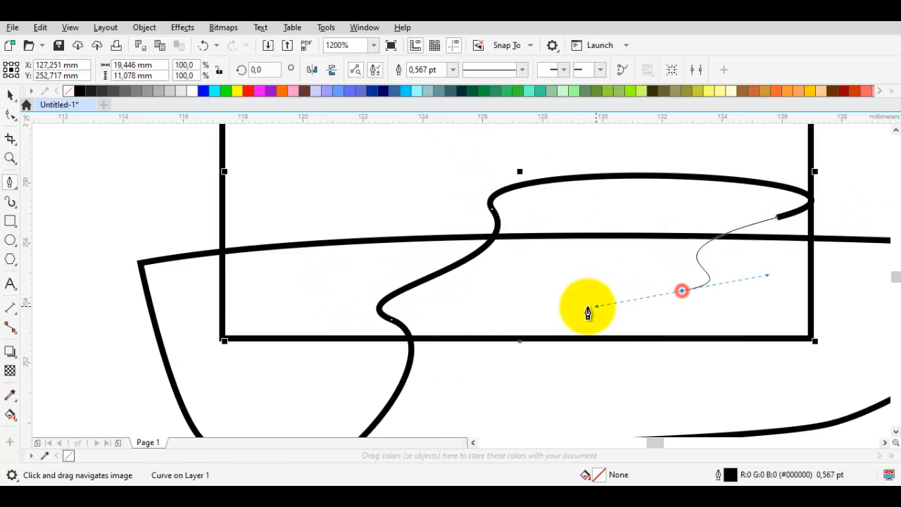
click(759, 359)
scroll(738, 317, down, 1)
drag(669, 284, 589, 306)
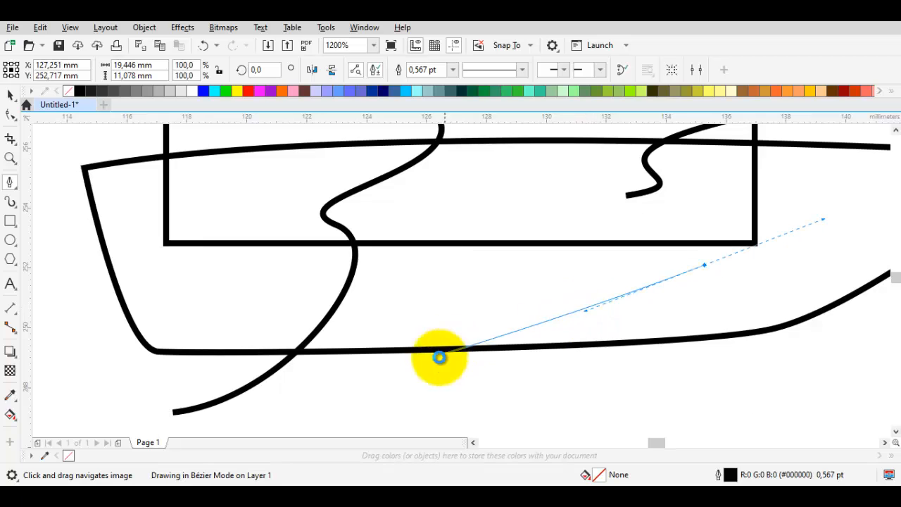
scroll(439, 358, down, 2)
drag(309, 391, 669, 268)
Intersect the wavy band with the hull and delete the original band, keeping only the part inside the hull.
key(space)
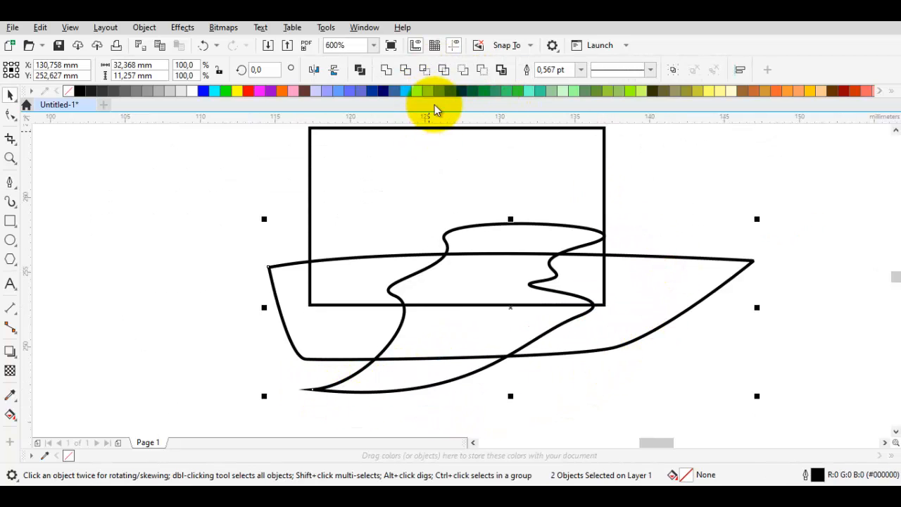
click(427, 68)
click(640, 214)
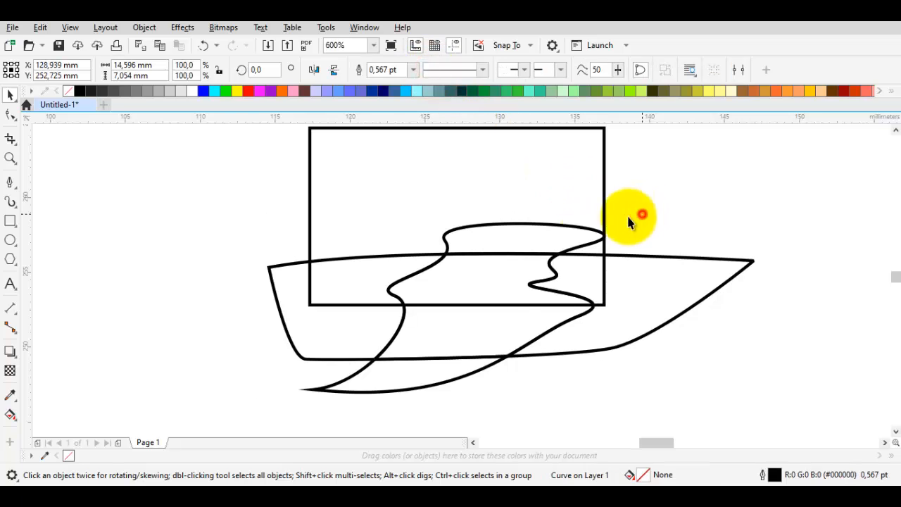
click(377, 377)
right_click(377, 377)
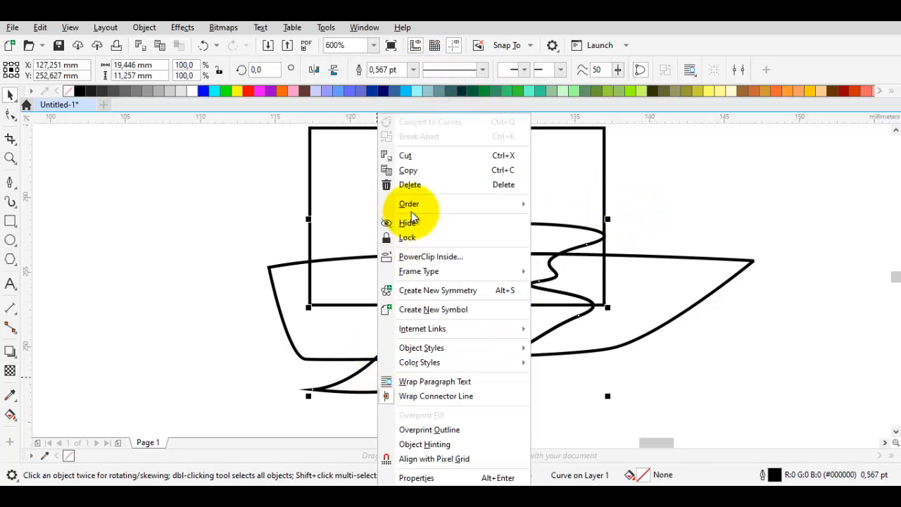
click(420, 187)
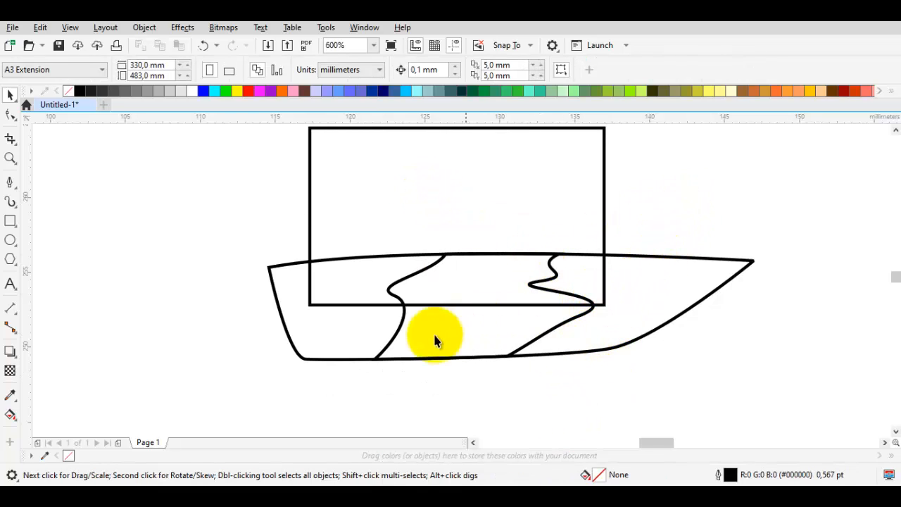
Fill the hull with orange #CC6633 and apply the same sampled colour to the middle band.
click(322, 335)
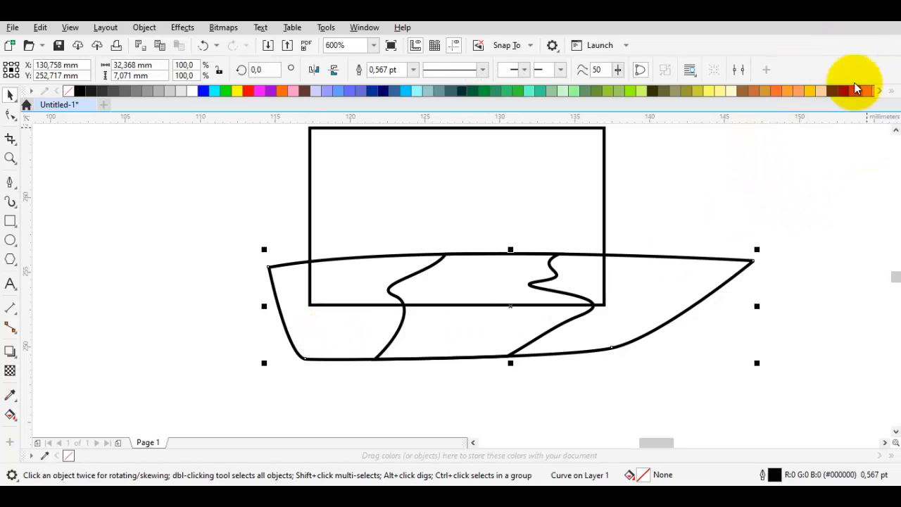
scroll(513, 301, up, 1)
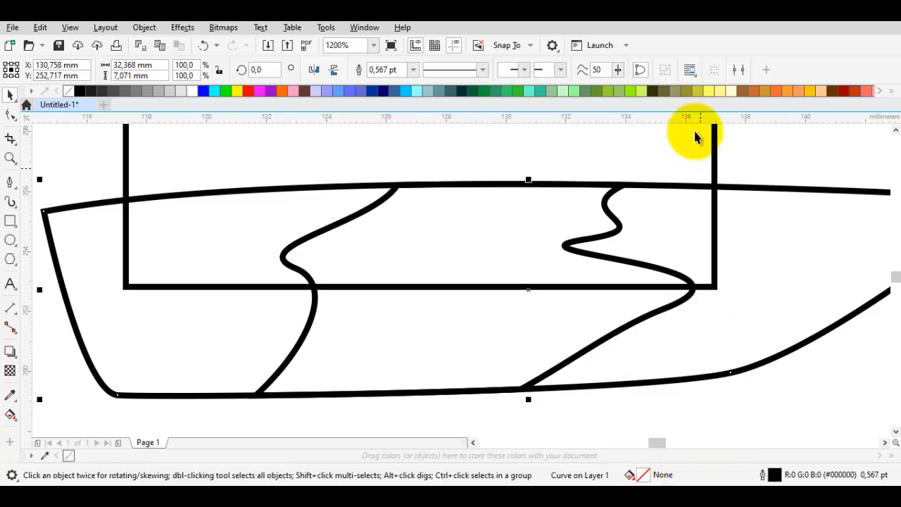
click(755, 90)
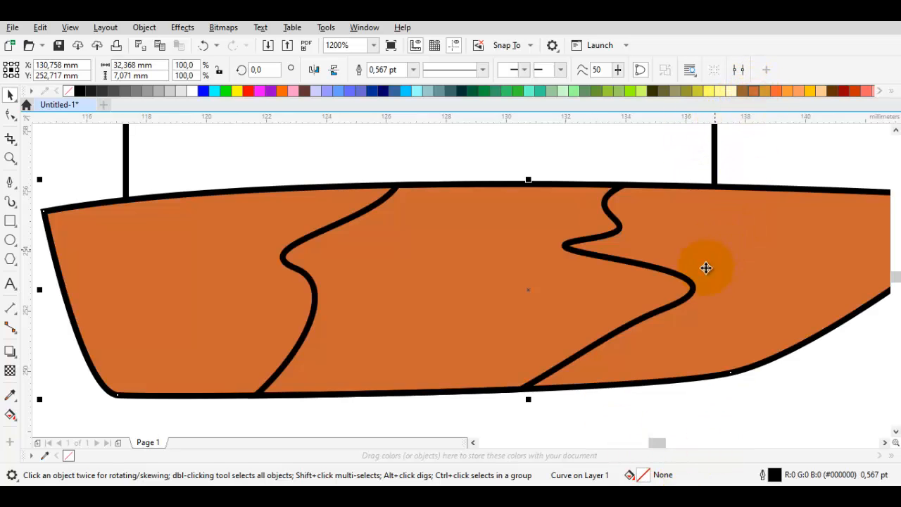
click(739, 203)
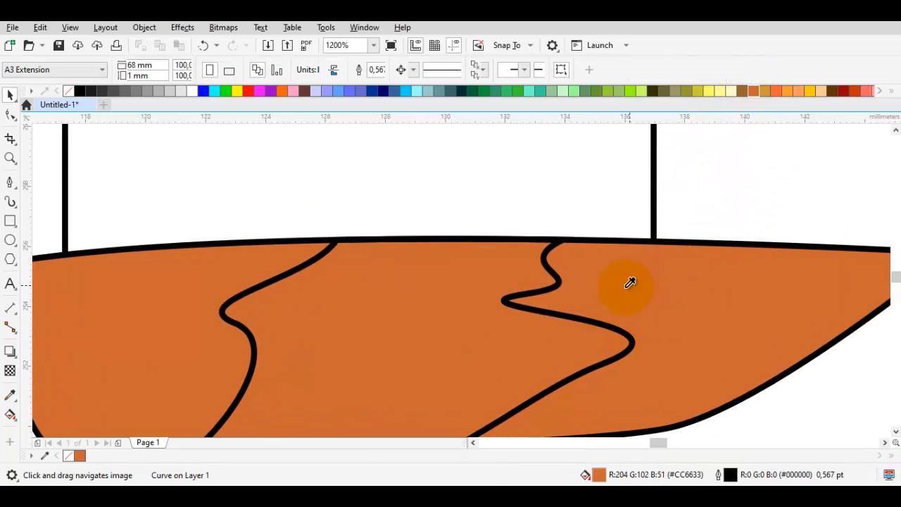
key(i)
click(429, 284)
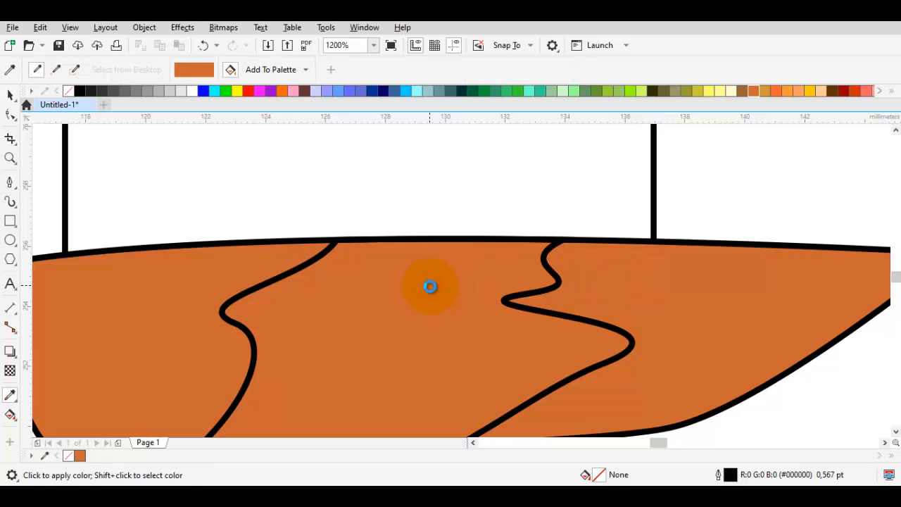
Recolour the hull olive #999933 around the orange middle band.
scroll(429, 286, down, 1)
key(space)
click(609, 285)
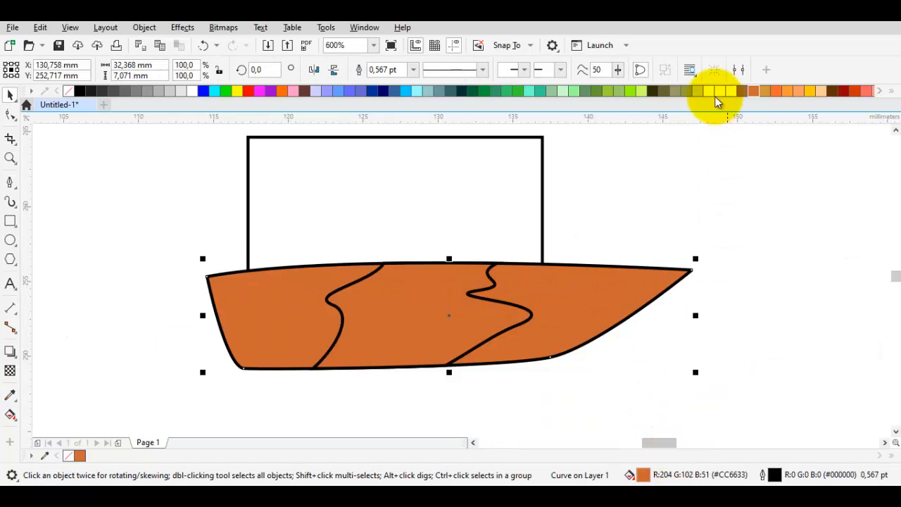
click(685, 90)
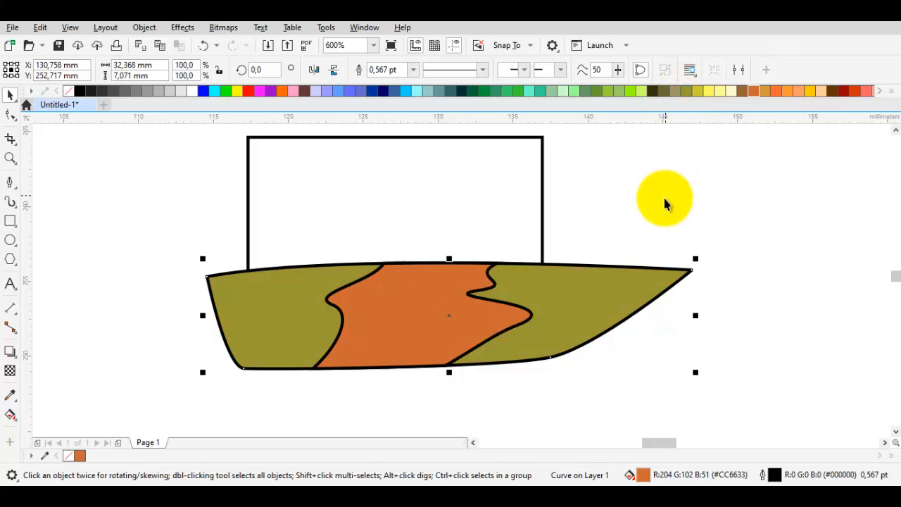
click(663, 197)
Draw a closed curved shape about 19 by 4 mm over the hull's left upper edge and fill it with dark olive #80802C.
drag(349, 257, 346, 281)
scroll(234, 263, up, 1)
key(space)
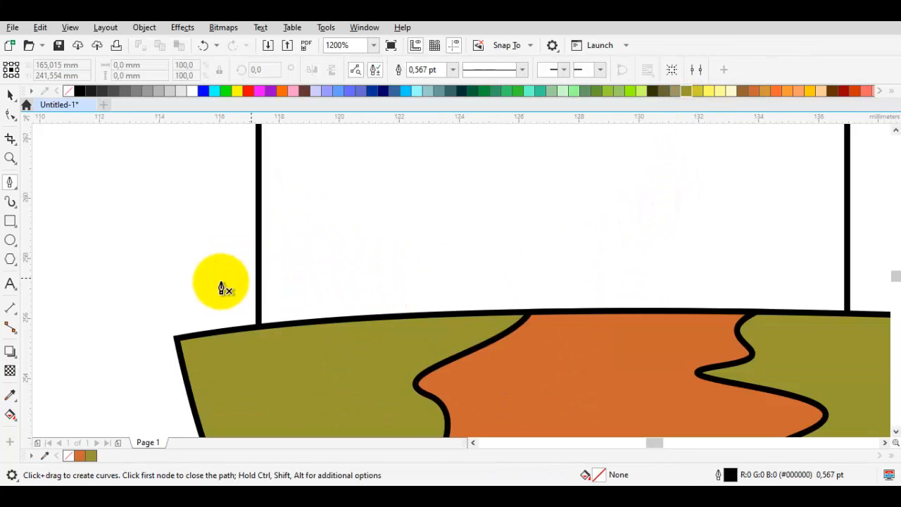
drag(177, 290, 285, 209)
drag(566, 285, 513, 270)
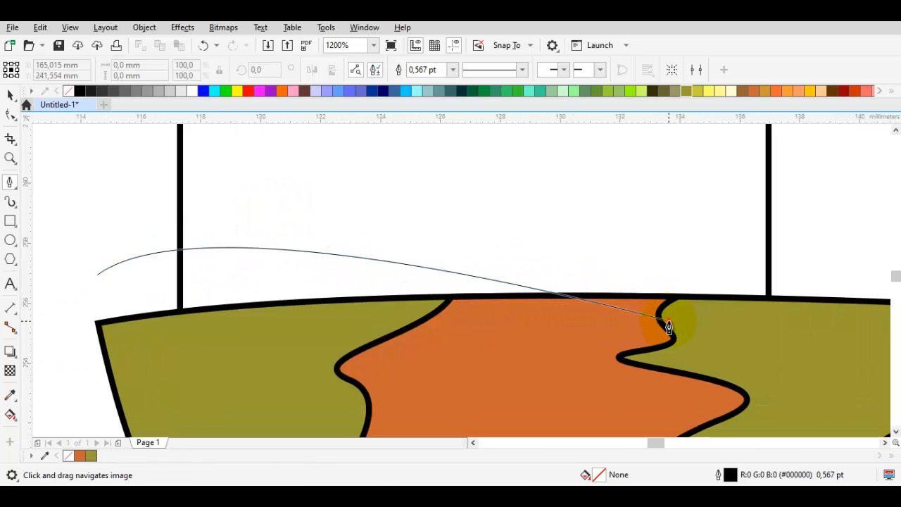
drag(174, 374, 144, 369)
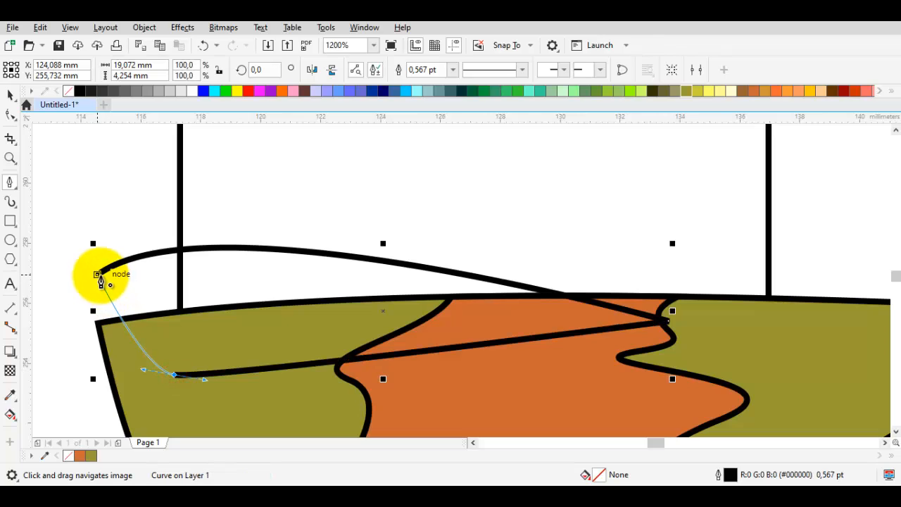
drag(98, 273, 127, 298)
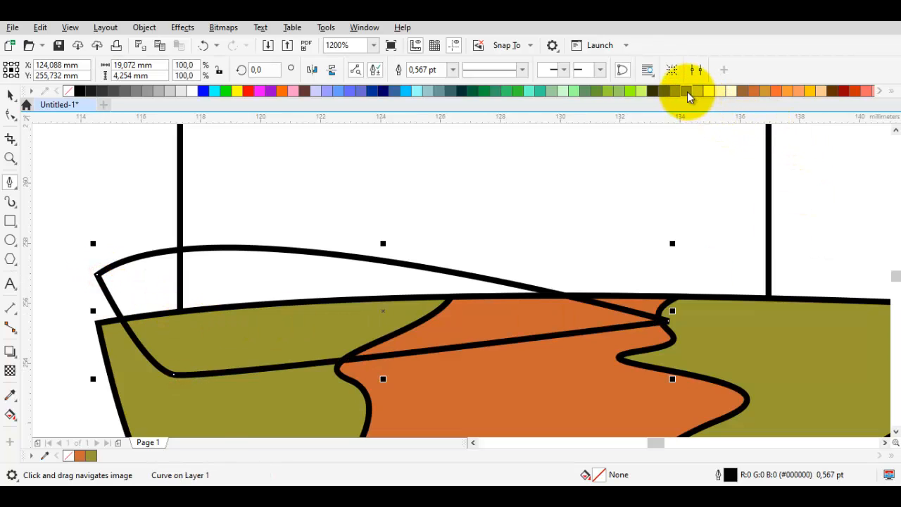
drag(687, 96, 735, 118)
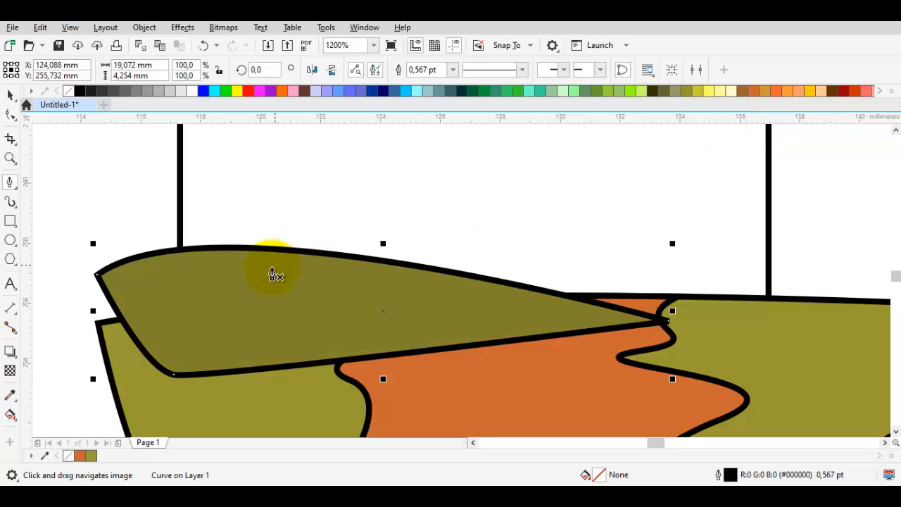
Order the dark olive shape in front of the large rectangle but behind the hull.
click(310, 193)
key(space)
click(259, 289)
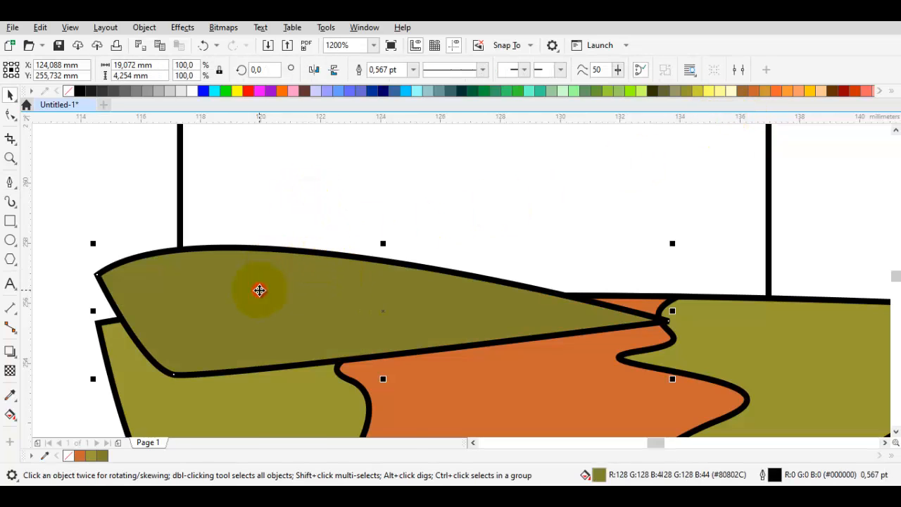
right_click(259, 289)
mouse_move(384, 198)
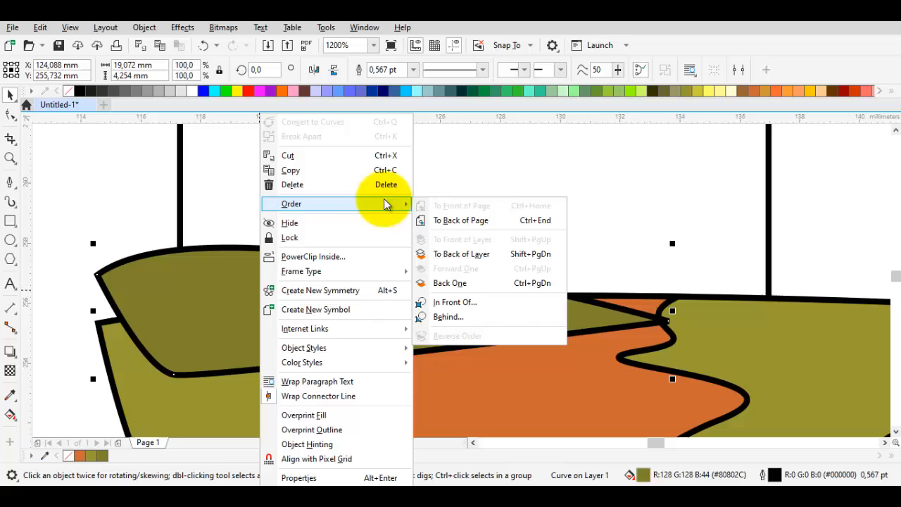
click(477, 303)
click(540, 211)
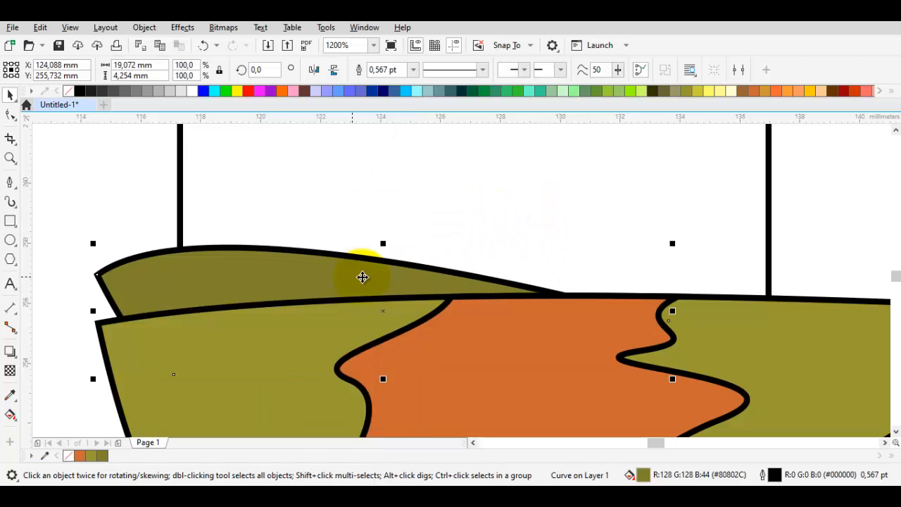
Change the fill of the curved shape behind the hull to the brown shade #80732C.
drag(400, 279, 374, 280)
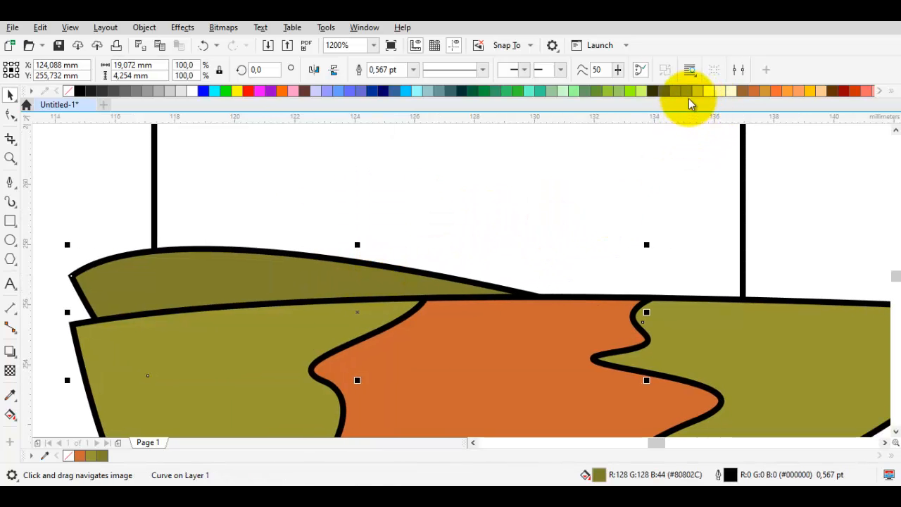
click(685, 92)
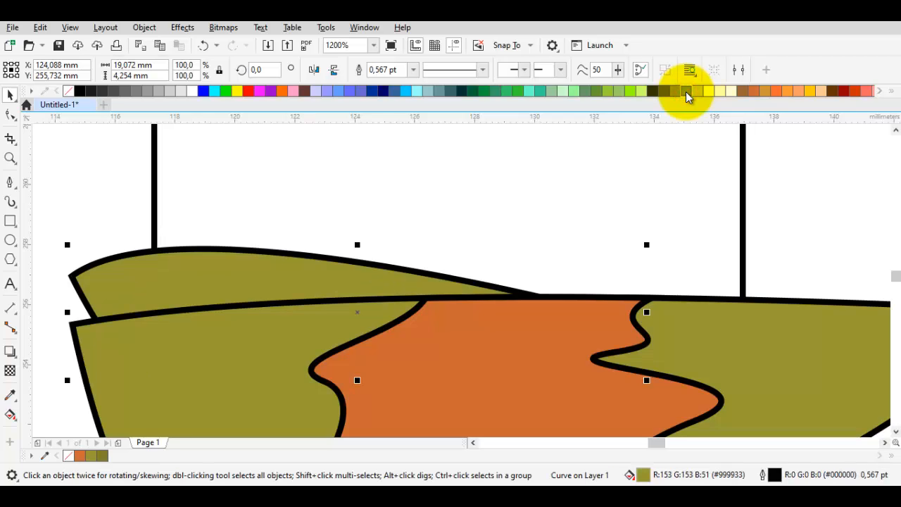
click(686, 92)
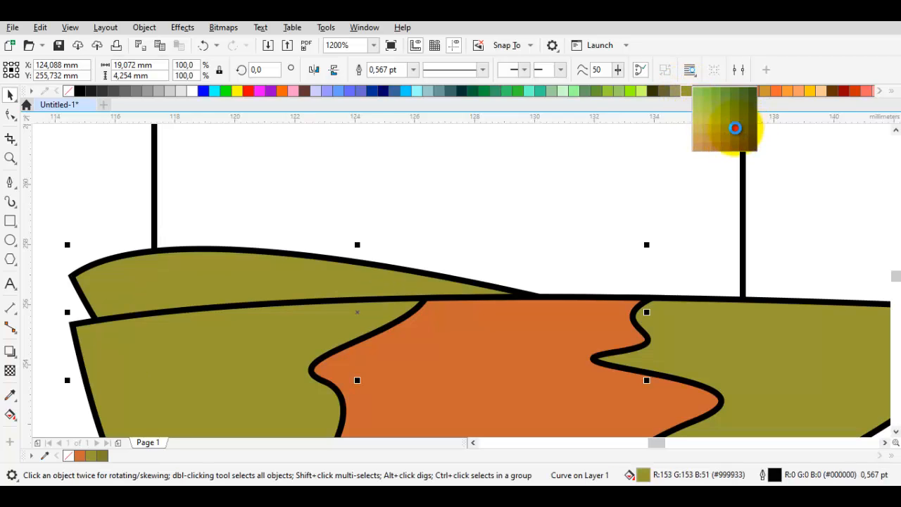
drag(734, 127, 734, 130)
Draw a second closed rounded shape about 20 by 5 mm over the hull's upper edge, overlapping the brown shape and the rectangle's right side.
drag(661, 248, 607, 259)
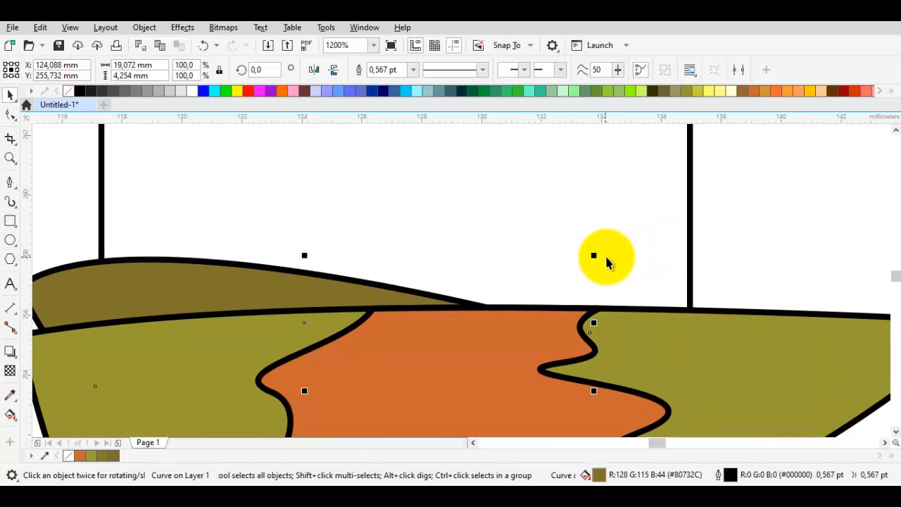
key(p)
scroll(609, 250, down, 1)
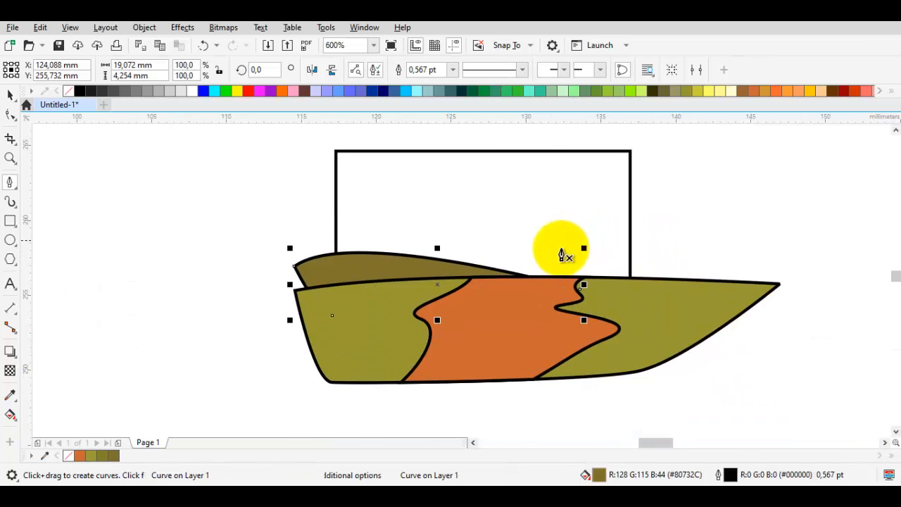
scroll(412, 269, up, 1)
mouse_move(396, 293)
mouse_down()
mouse_move(595, 225)
mouse_move(772, 216)
mouse_move(846, 236)
mouse_move(858, 231)
mouse_up()
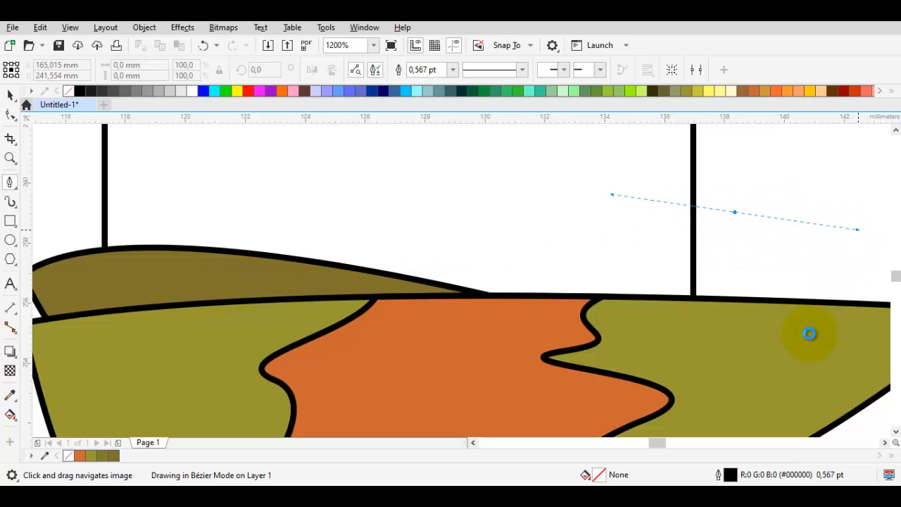
click(809, 333)
drag(254, 353, 238, 276)
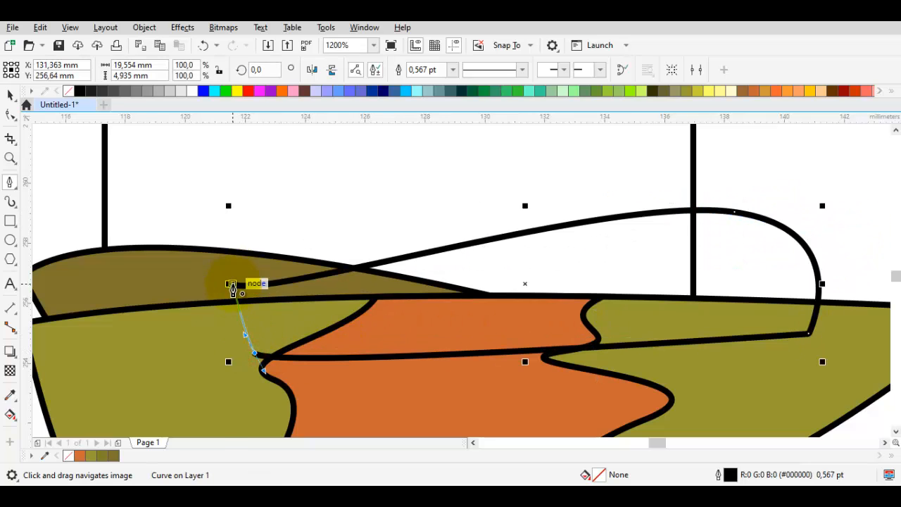
click(231, 284)
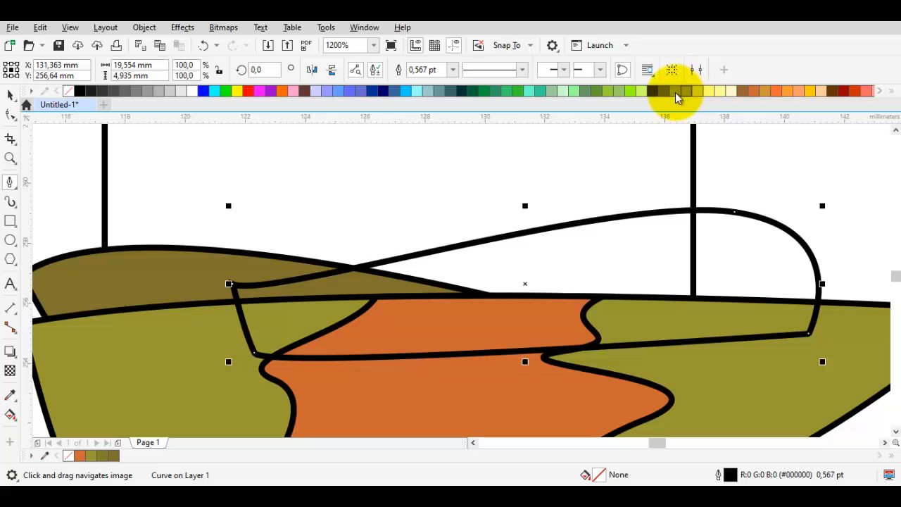
Fill the second closed rounded shape on the hull's upper edge with the dark olive shade #53531D.
click(662, 90)
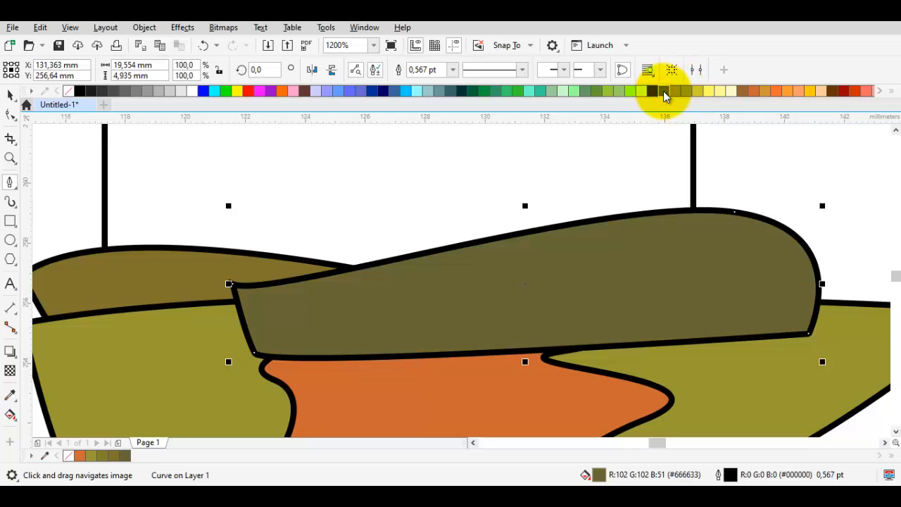
click(686, 91)
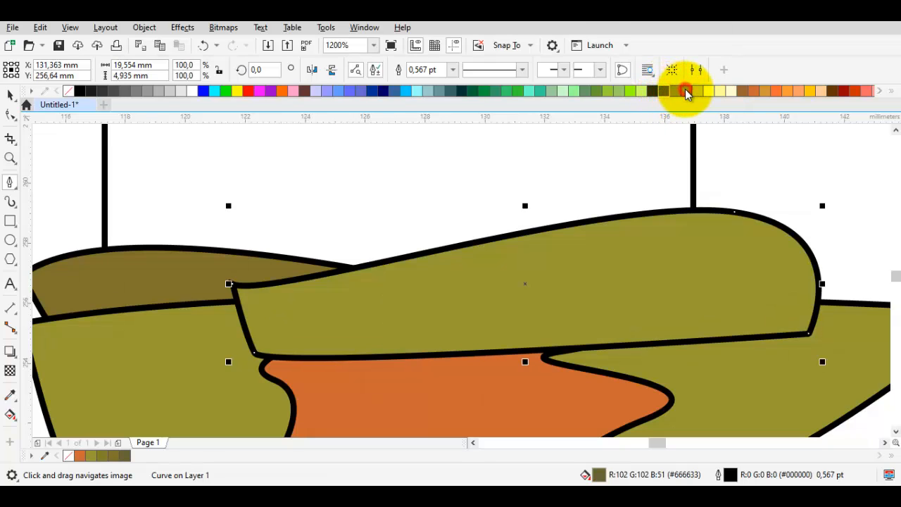
click(686, 90)
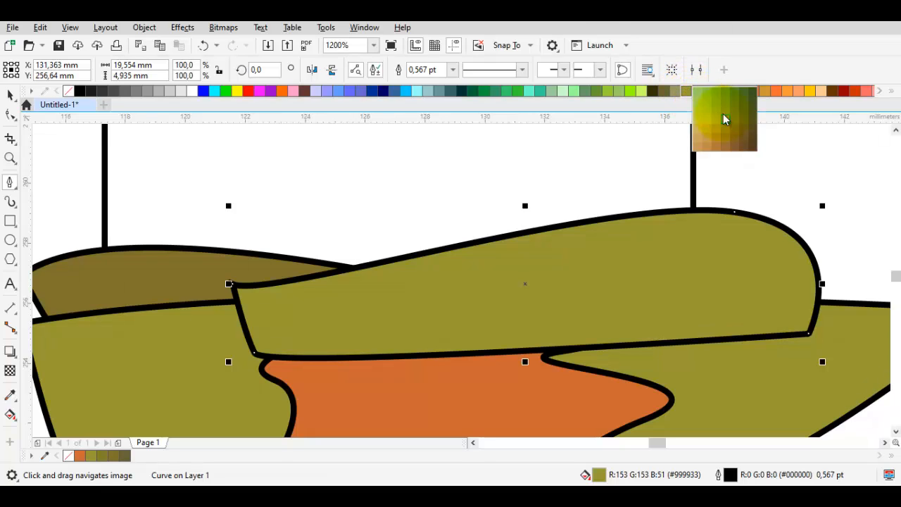
click(753, 118)
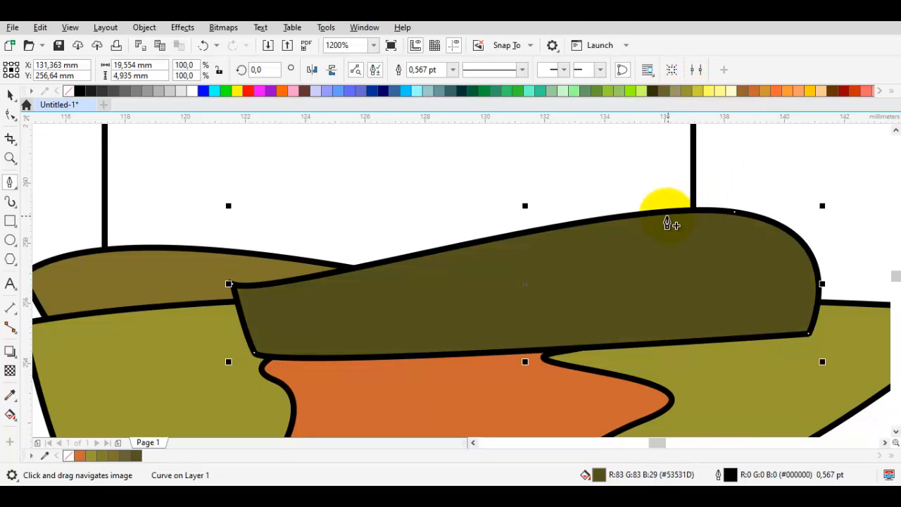
Order the #53531D rounded shape in front of the large rectangle but behind the hull and the brown shape.
right_click(665, 227)
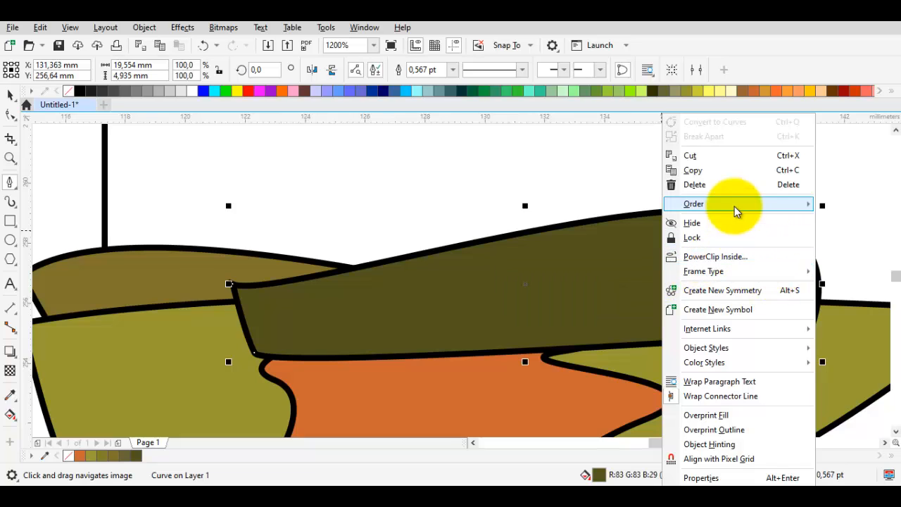
mouse_move(725, 205)
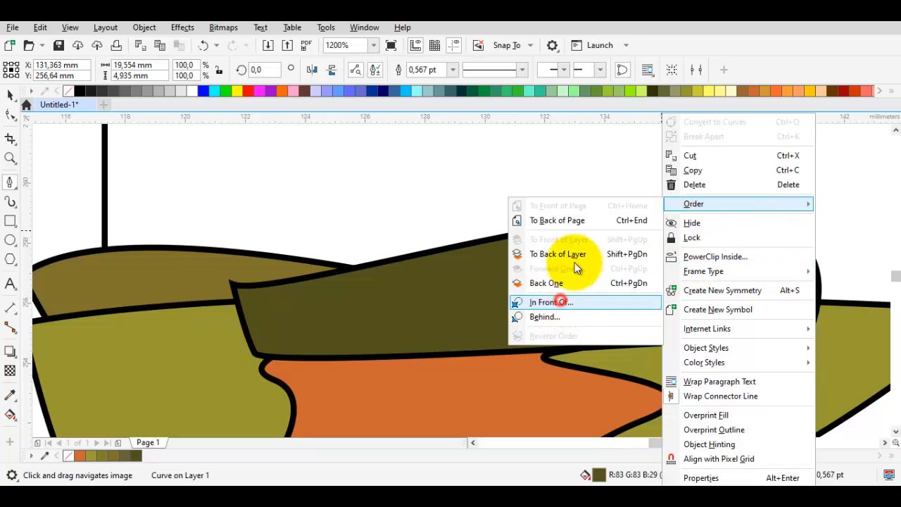
click(573, 257)
scroll(585, 191, down, 2)
click(703, 191)
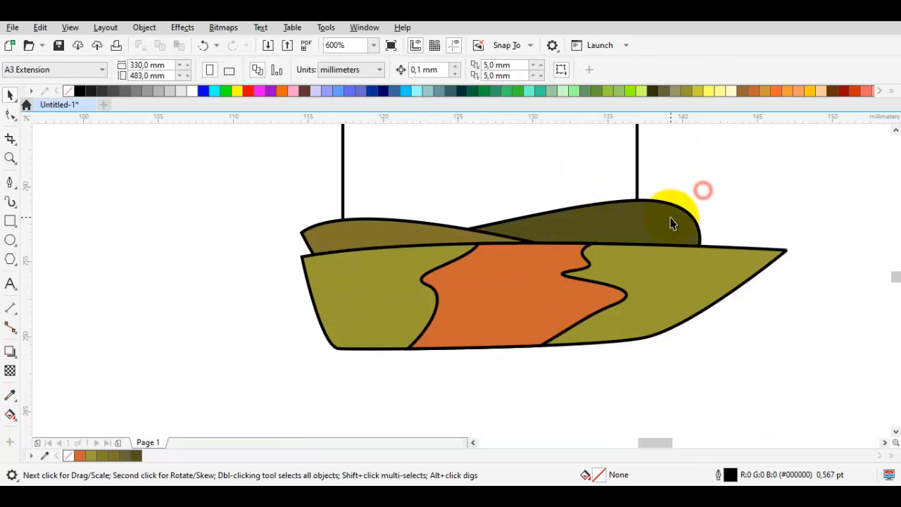
Reshape the dark olive shape's nodes to about 22 by 4 mm, stretching and lowering its rounded end towards the hull's pointed tip.
click(670, 217)
key(F10)
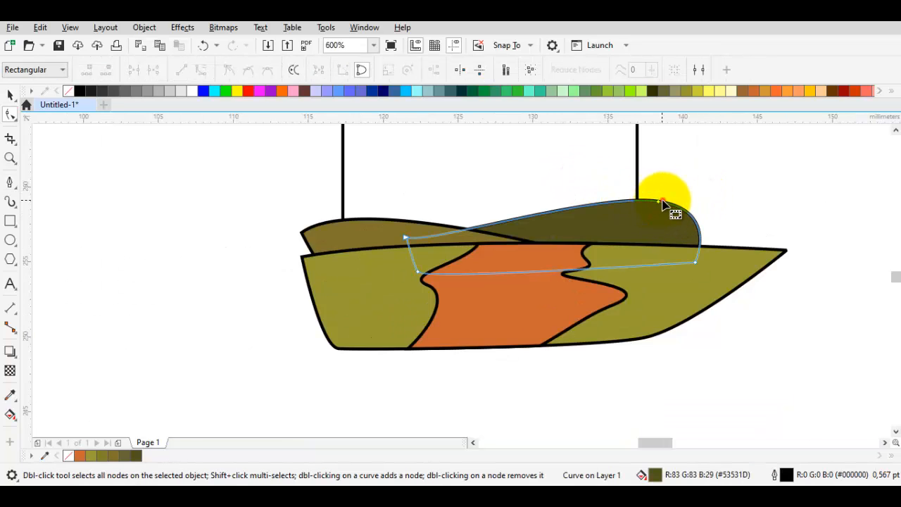
drag(661, 208, 579, 184)
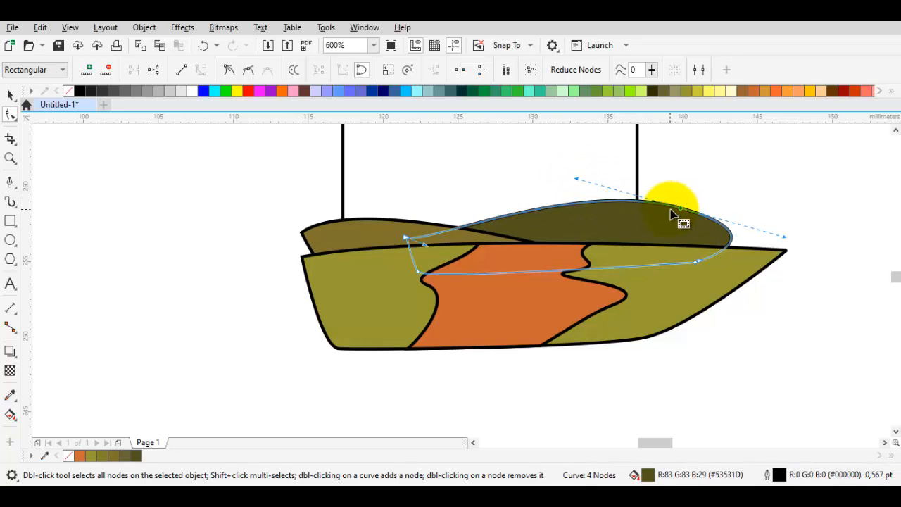
drag(681, 208, 700, 225)
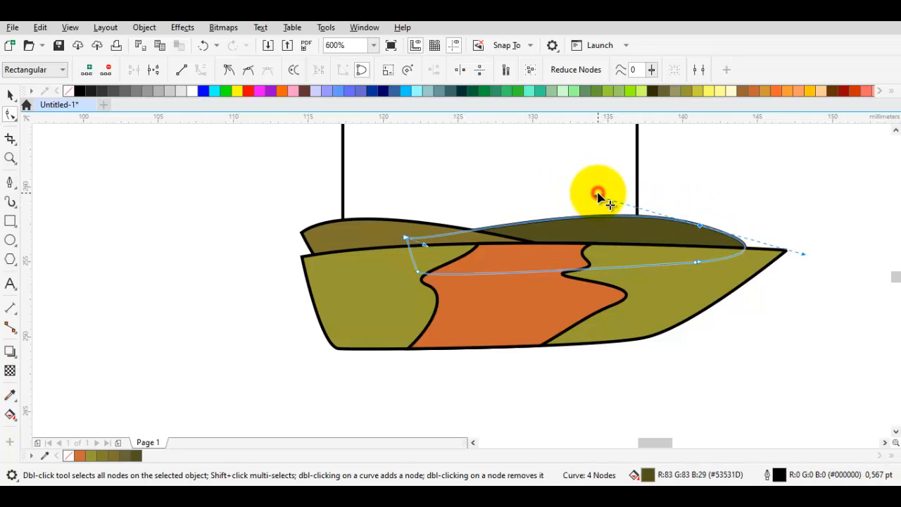
drag(598, 194, 609, 185)
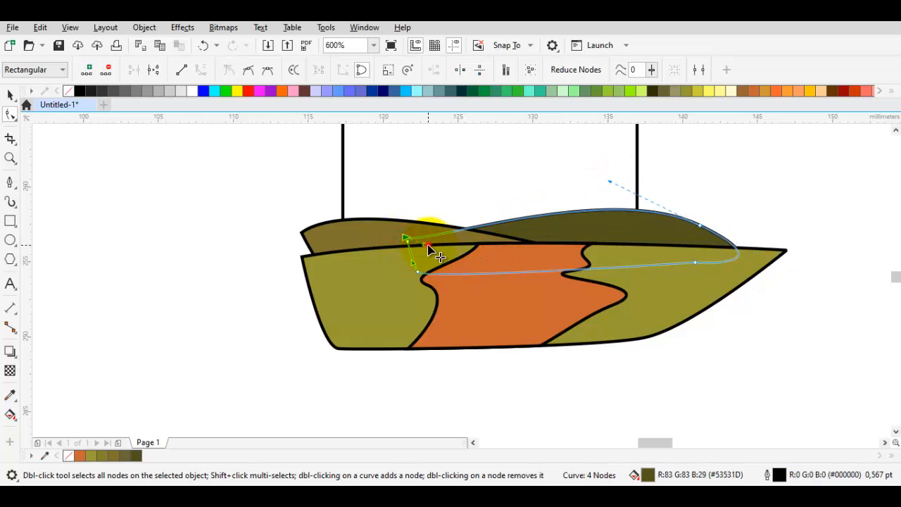
drag(427, 245, 483, 249)
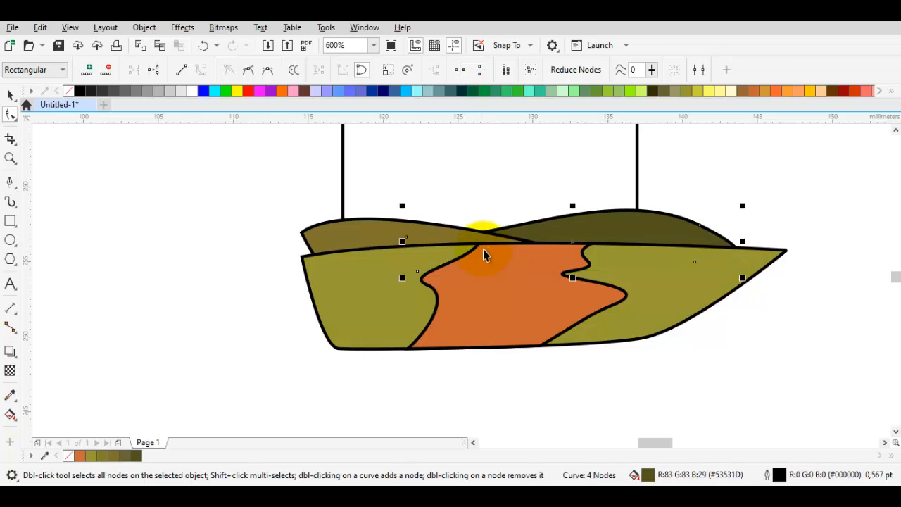
key(space)
key(Escape)
key(space)
key(space)
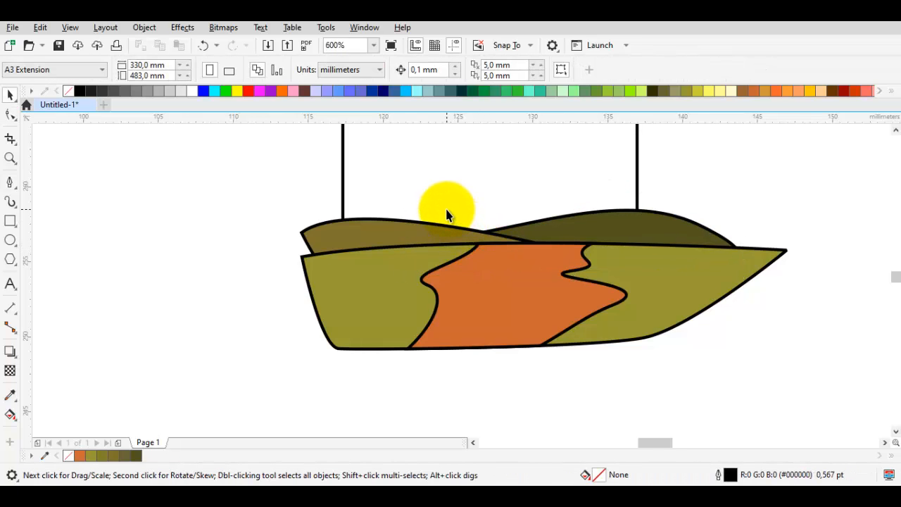
key(space)
scroll(447, 214, up, 2)
drag(452, 218, 397, 235)
drag(221, 231, 133, 253)
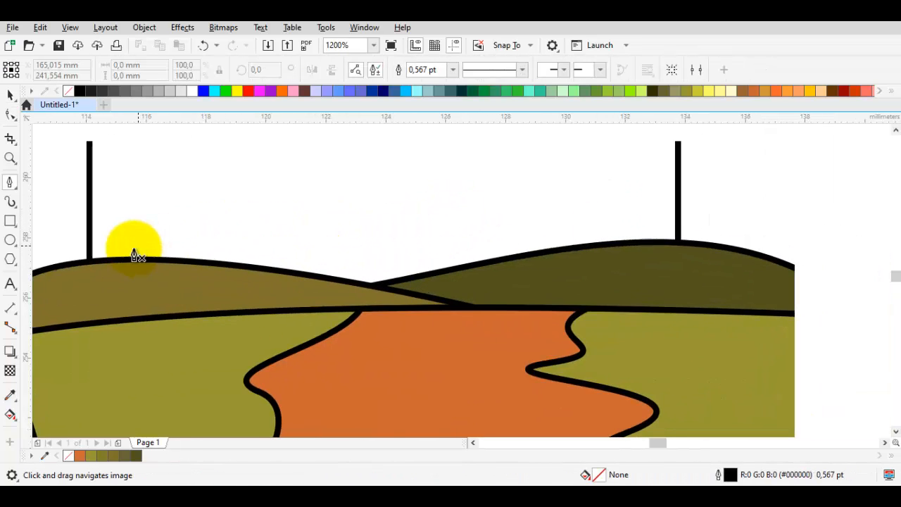
click(53, 216)
drag(327, 214, 441, 227)
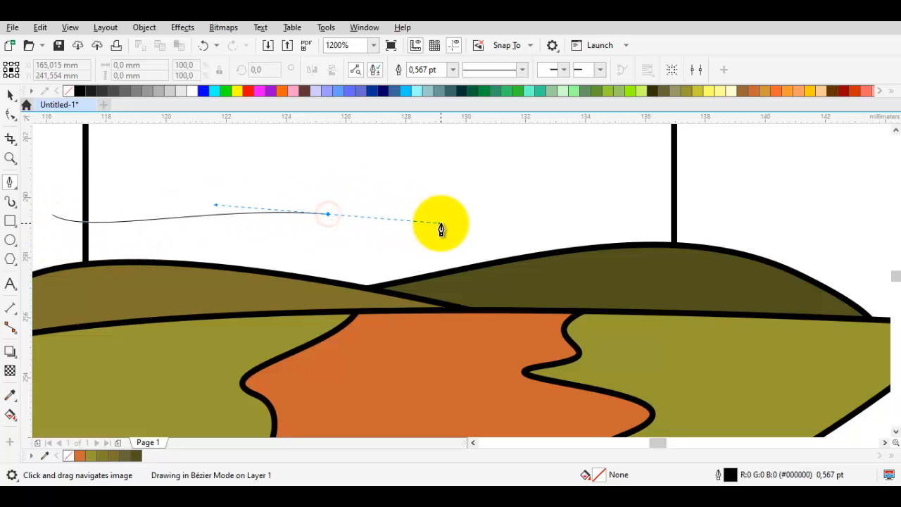
drag(497, 316, 546, 301)
key(Escape)
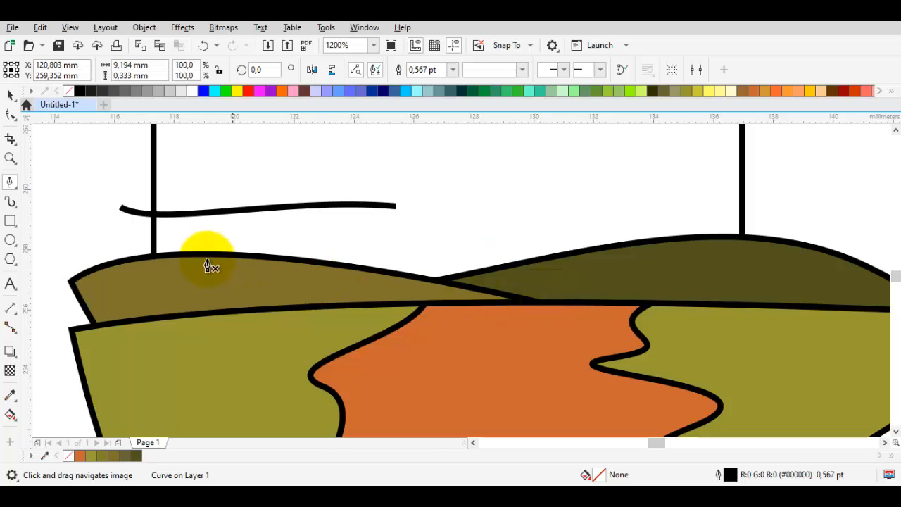
key(ctrl+z)
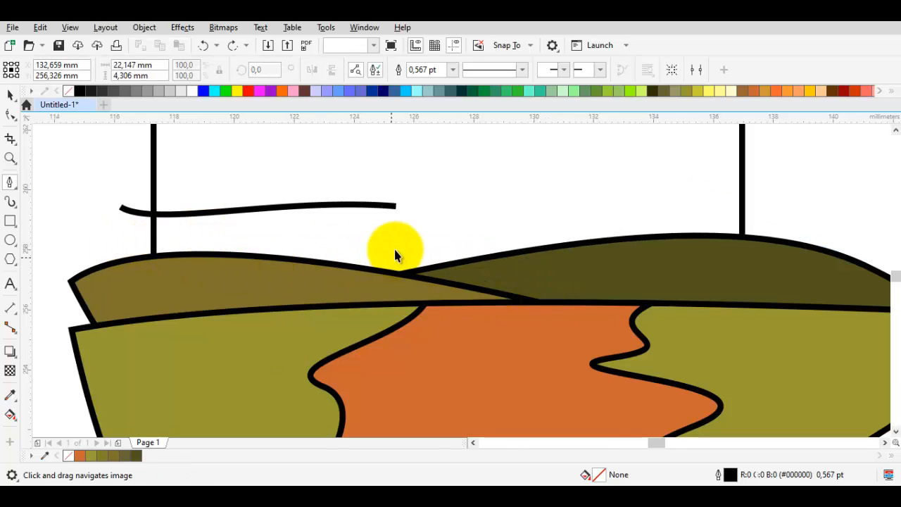
Draw a closed tapered shape about 15.5 by 3.7 mm over the brown shape, ending over the dark olive shape.
scroll(393, 246, down, 2)
key(space)
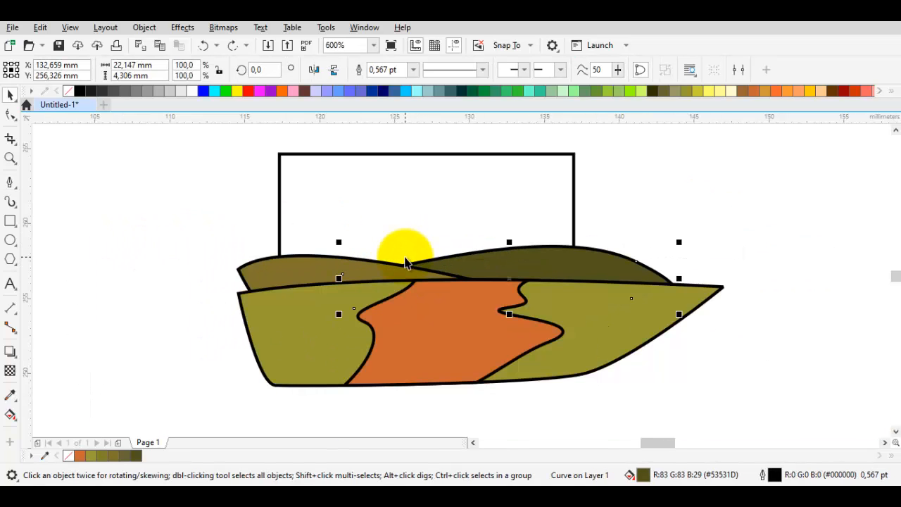
scroll(481, 268, up, 4)
key(space)
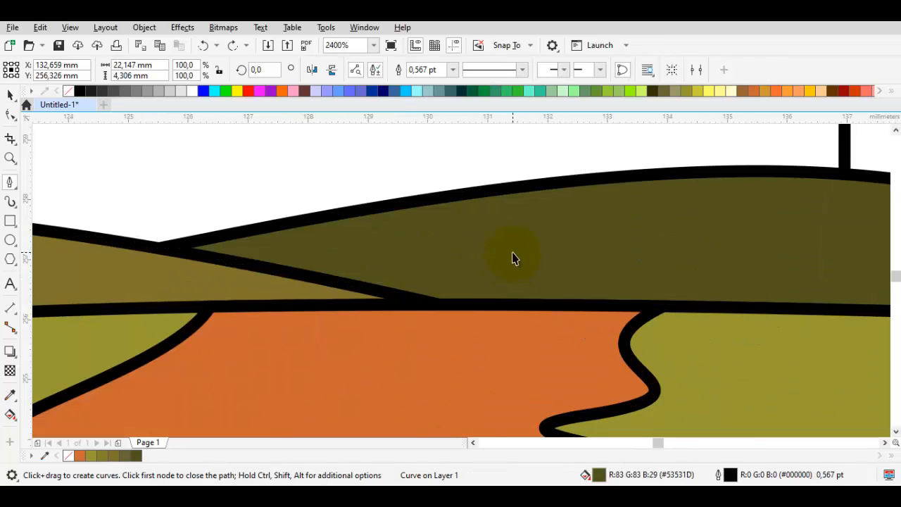
scroll(461, 242, down, 2)
drag(58, 202, 88, 216)
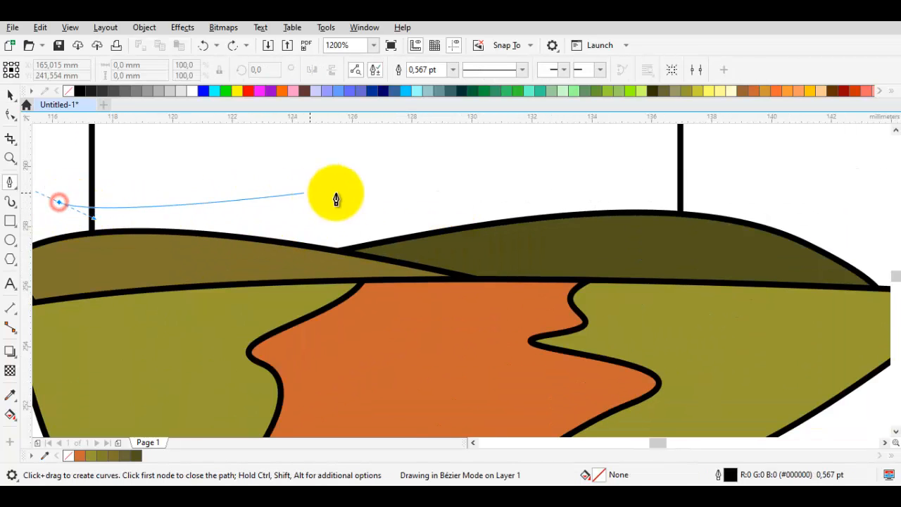
drag(501, 242, 611, 314)
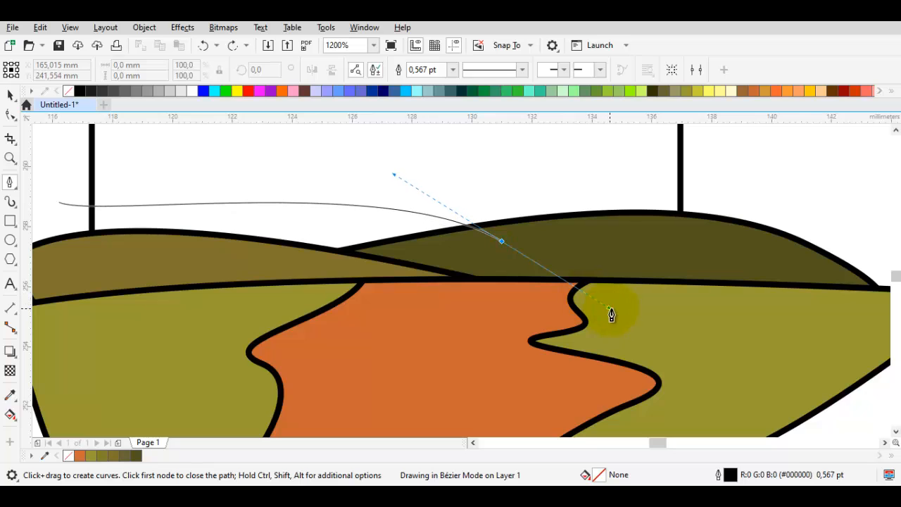
drag(686, 324, 648, 278)
drag(300, 278, 450, 271)
drag(245, 305, 201, 296)
click(205, 194)
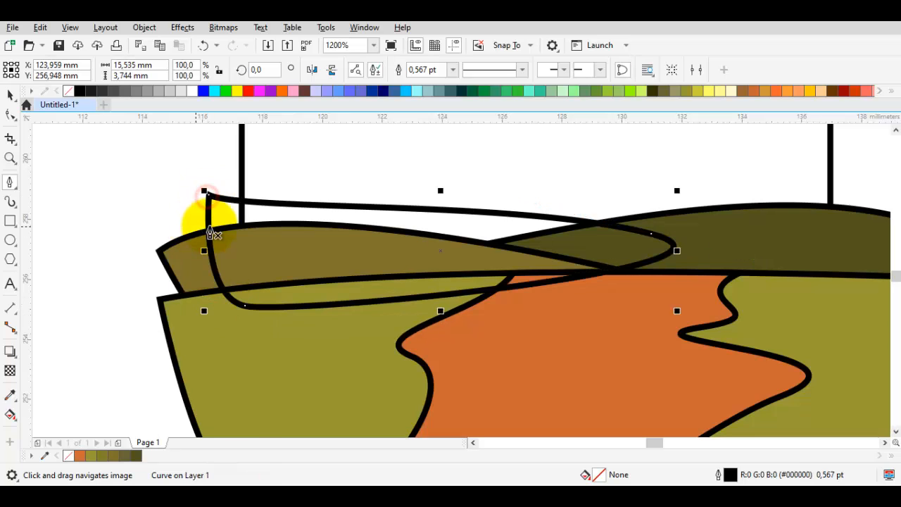
Fill the new tapered shape with the very dark olive shade #2D2D17.
double_click(618, 475)
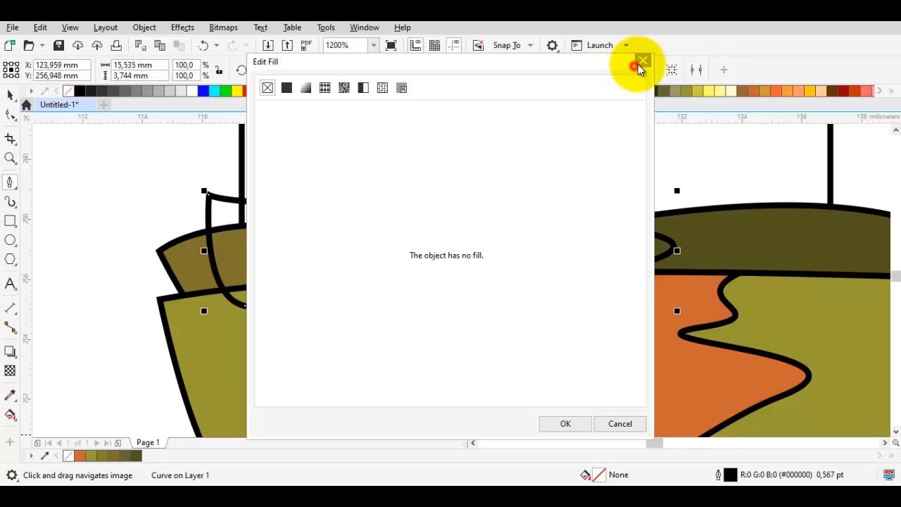
click(641, 63)
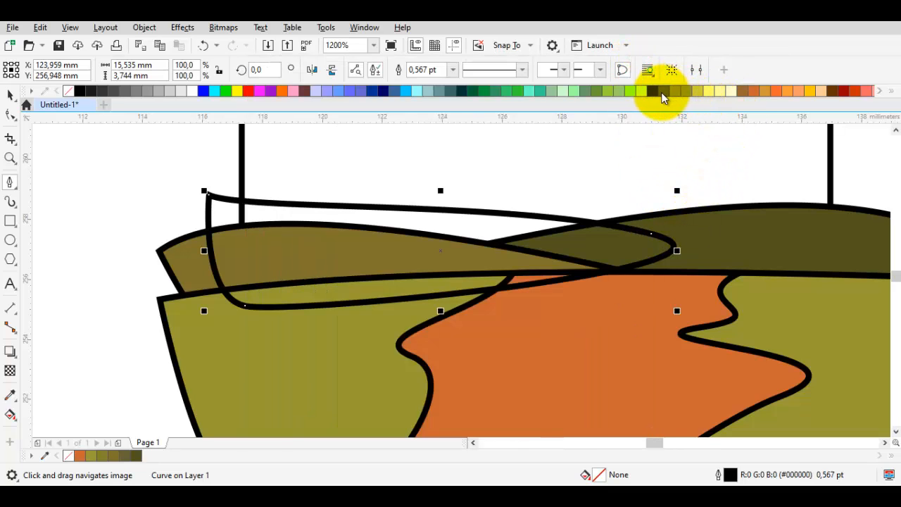
click(666, 91)
drag(666, 90, 728, 126)
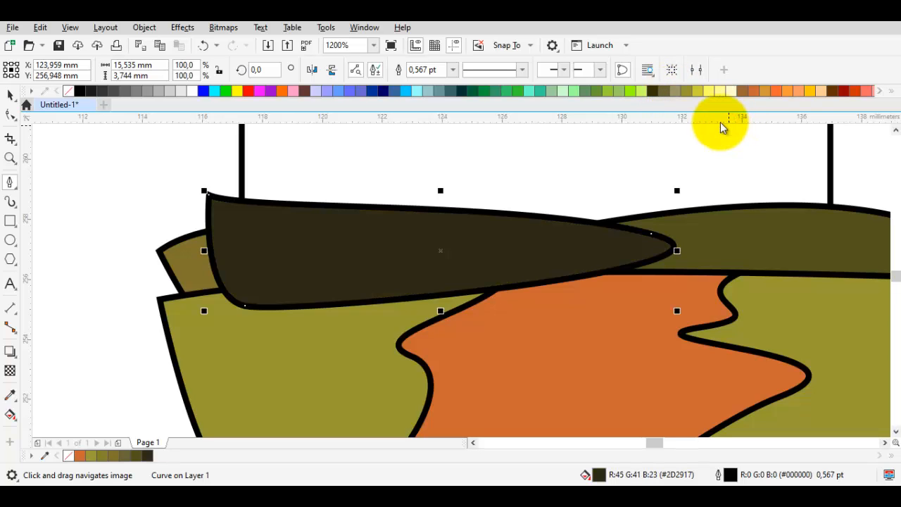
click(663, 91)
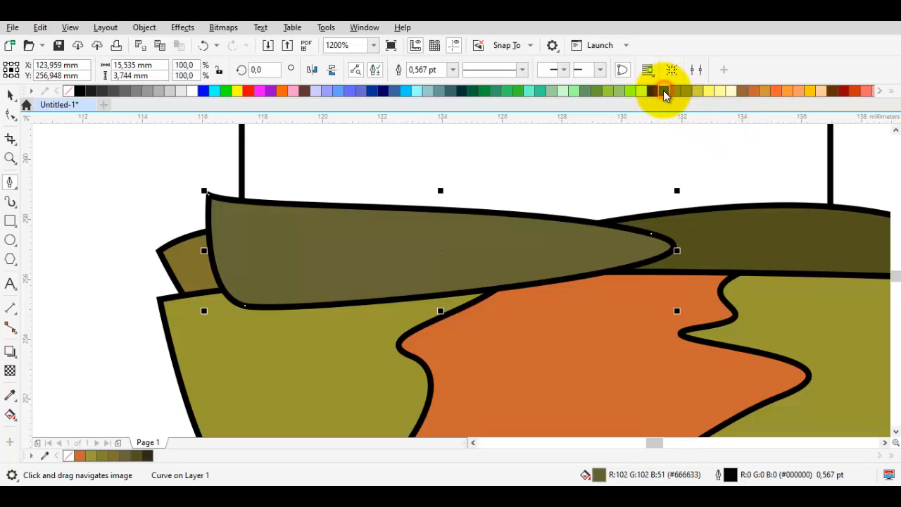
drag(663, 90, 676, 94)
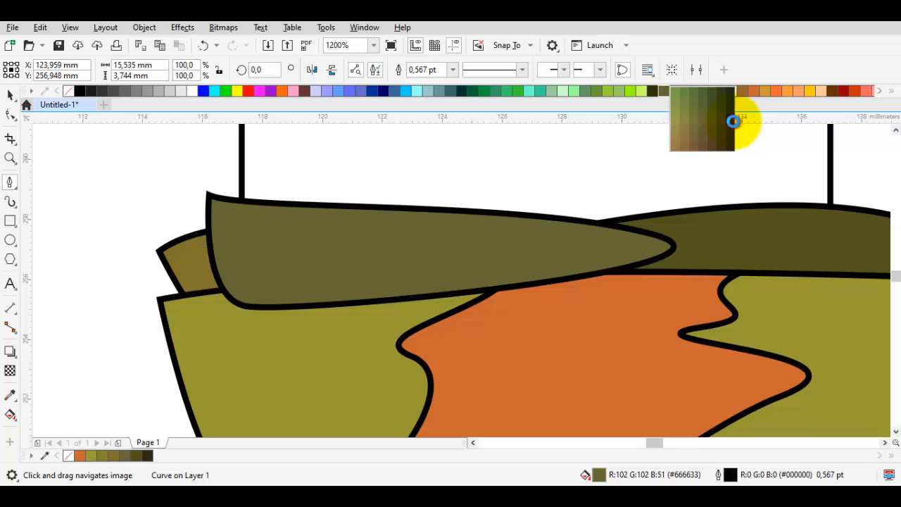
drag(733, 121, 728, 127)
Order the #2D2D17 tapered shape directly in front of the large rectangle, behind the brown and dark olive shapes.
right_click(446, 241)
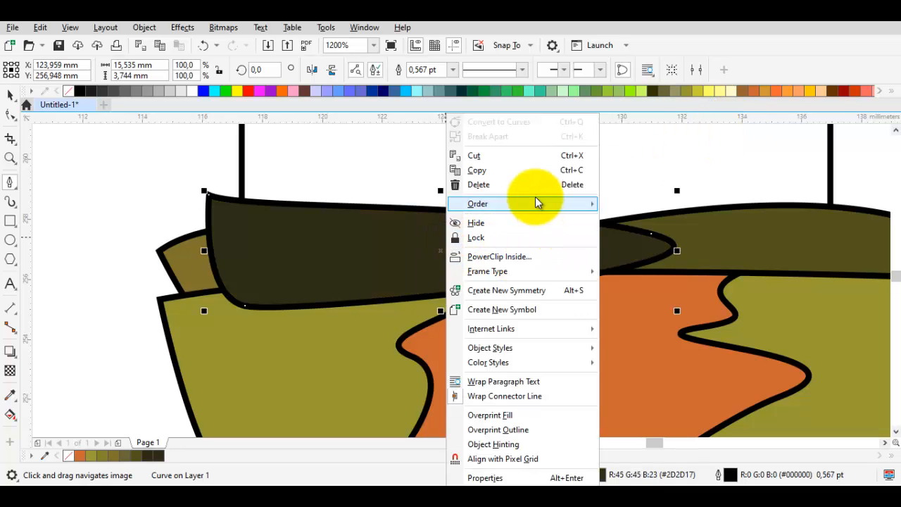
mouse_move(535, 196)
click(656, 302)
click(563, 190)
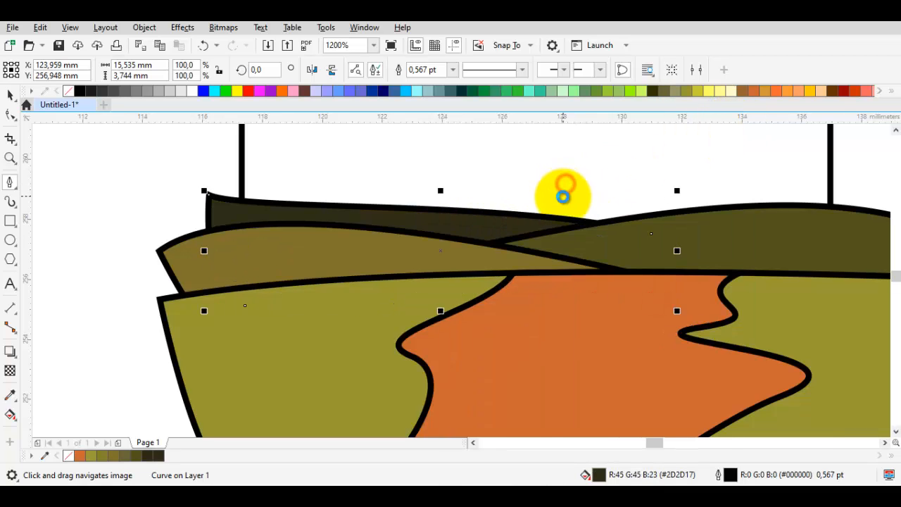
Move the very dark tapered shape about 1 mm left, closer to the brown shape's left end, and deselect it.
scroll(564, 205, down, 2)
key(Escape)
scroll(490, 245, up, 2)
click(493, 226)
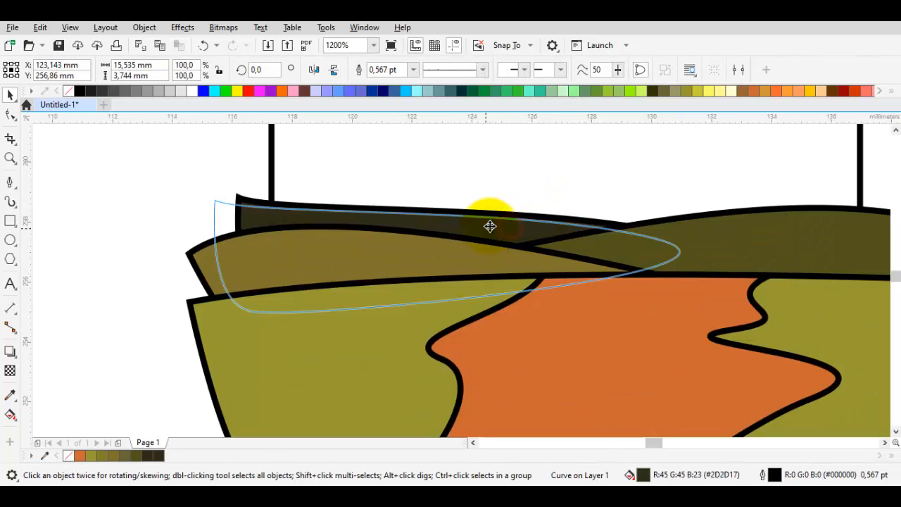
key(Escape)
scroll(493, 215, down, 2)
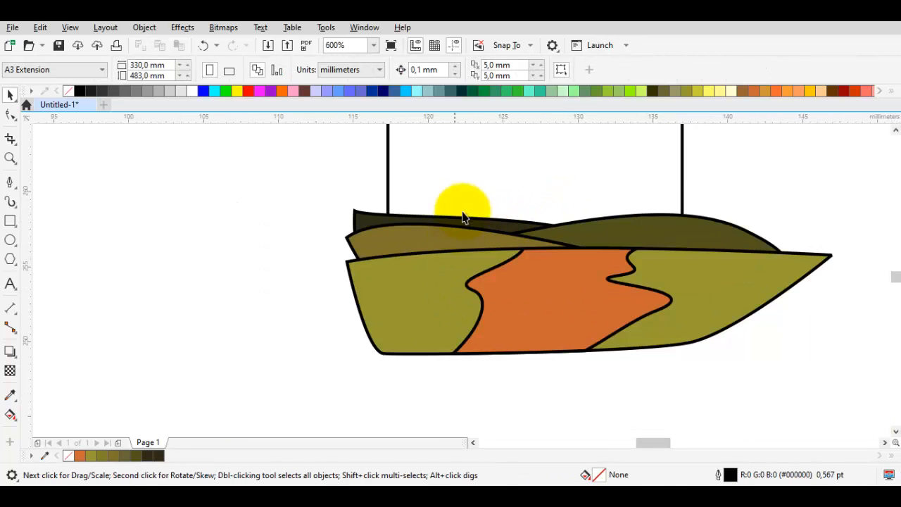
click(326, 225)
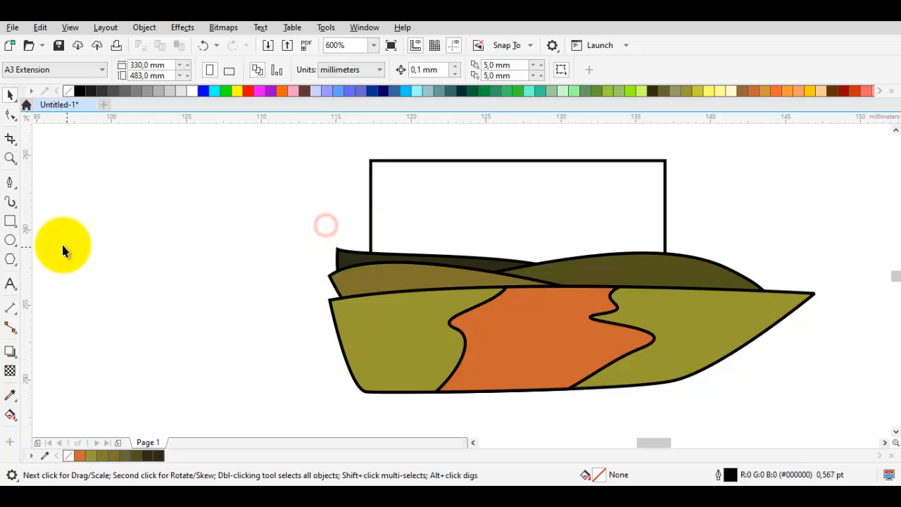
Draw an ellipse about 3.9 by 2.9 mm over the left part of the very dark shape, crossing the rectangle's left side.
click(10, 242)
scroll(414, 232, up, 2)
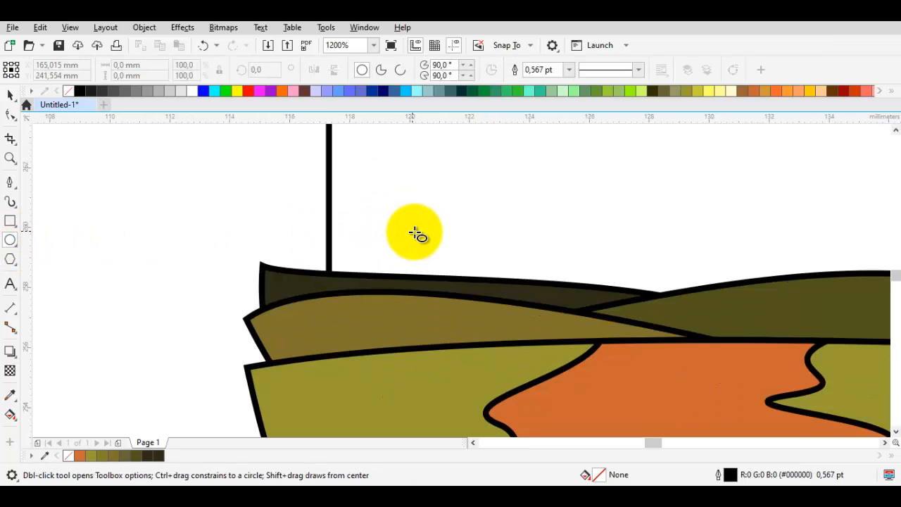
mouse_move(359, 264)
mouse_down()
mouse_move(277, 251)
mouse_move(299, 258)
mouse_move(275, 227)
mouse_move(350, 271)
mouse_move(337, 261)
mouse_move(322, 273)
mouse_up()
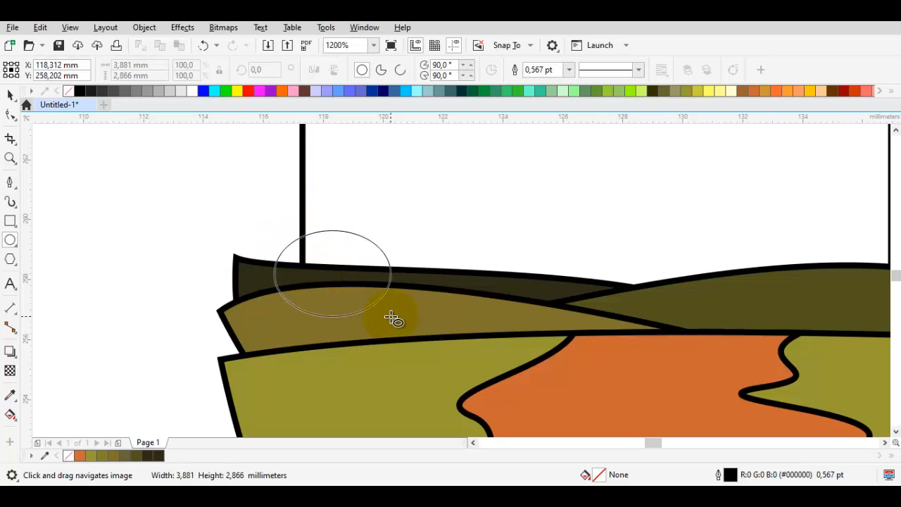
drag(392, 319, 394, 319)
key(space)
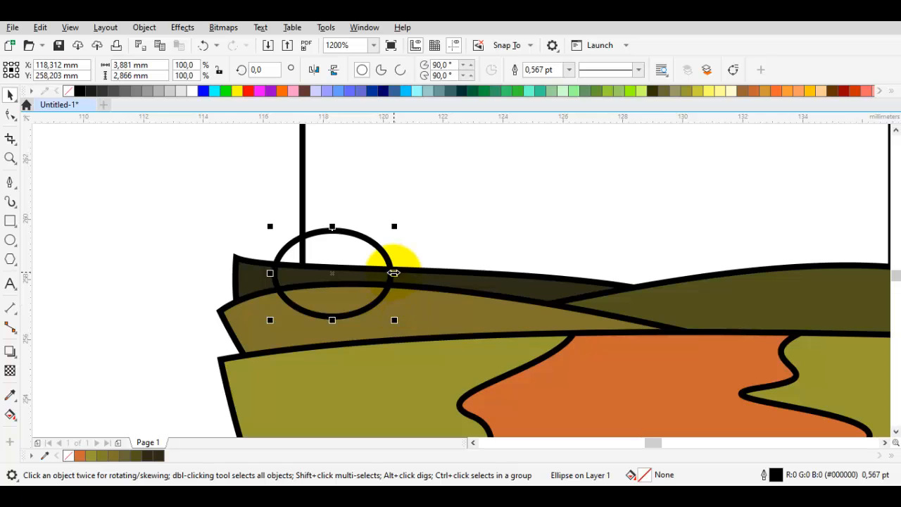
Narrow the ellipse to about 2.7 mm, adding overlapping copies about 3.4 mm wide beside it and small copies about 1.2 by 1.0 mm.
drag(390, 274, 371, 221)
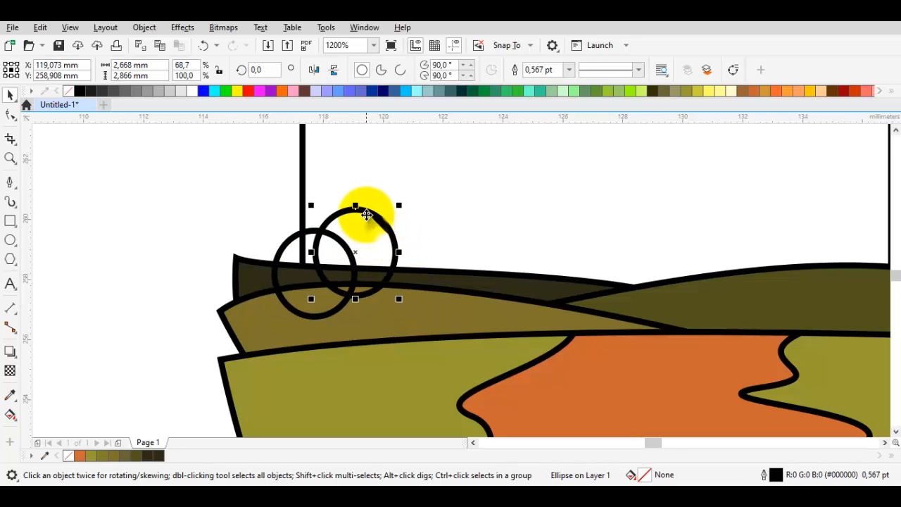
mouse_move(399, 254)
mouse_down()
mouse_move(419, 253)
mouse_move(414, 245)
mouse_up()
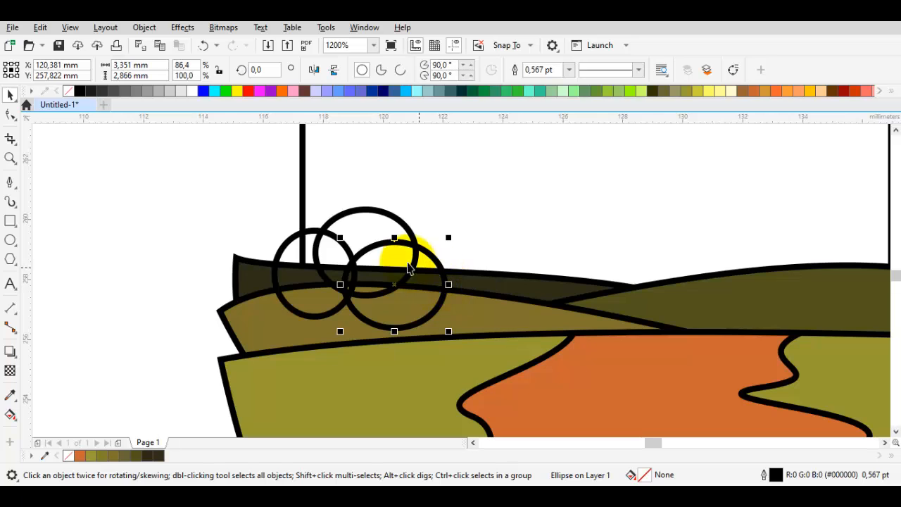
drag(450, 334, 423, 294)
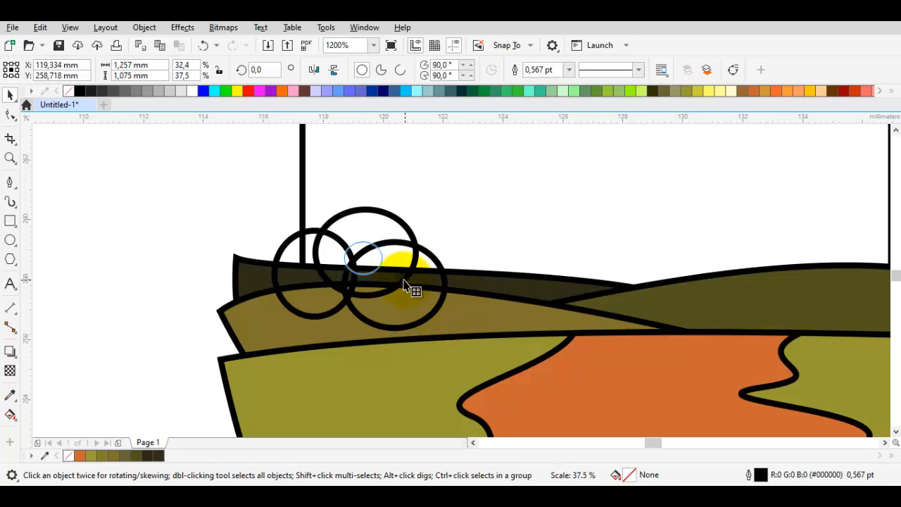
click(377, 266)
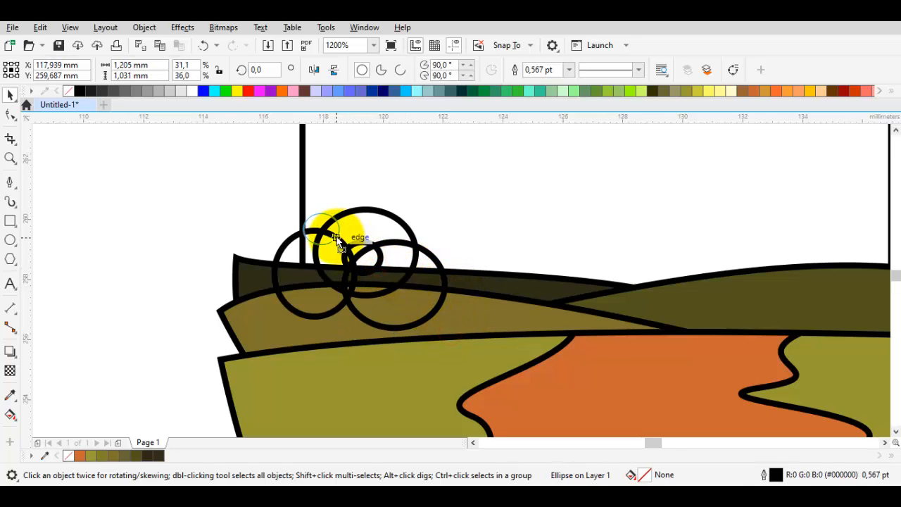
drag(337, 239, 338, 240)
Raise the rightmost ellipse, narrow it to about 2.2 mm, and weld the four overlapping ellipses into one cloud outline.
click(435, 256)
click(444, 289)
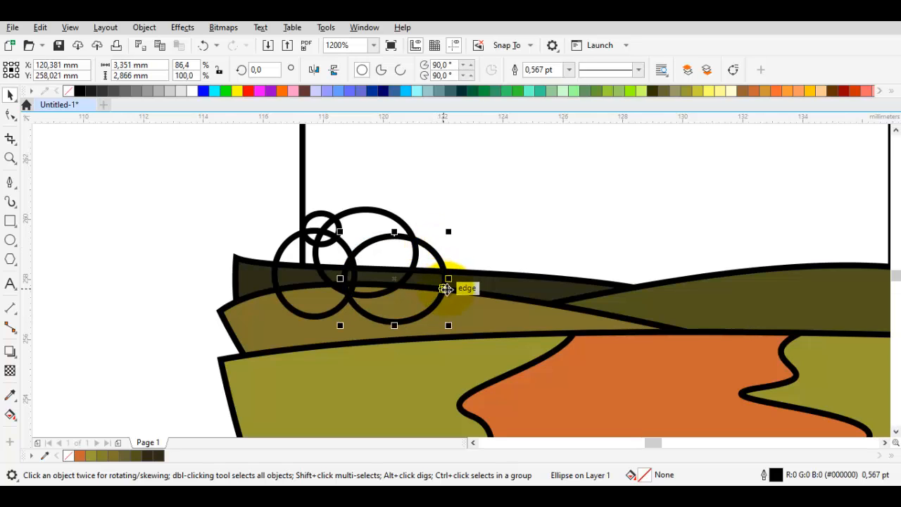
drag(340, 277, 375, 278)
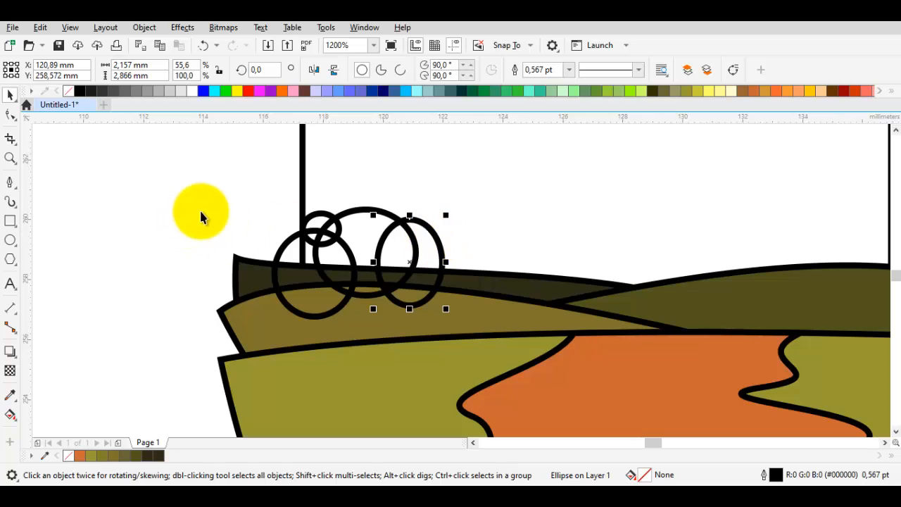
drag(179, 183, 534, 359)
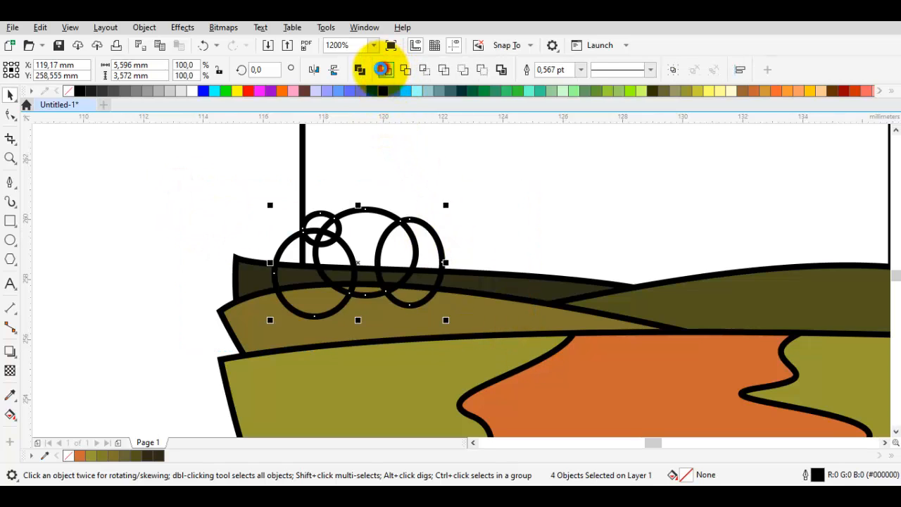
click(380, 69)
Move the cloud outline about 0.7 mm right and add an overlapping enlarged copy, about 6.2 by 4.0 mm, at its lower right.
drag(357, 212, 364, 193)
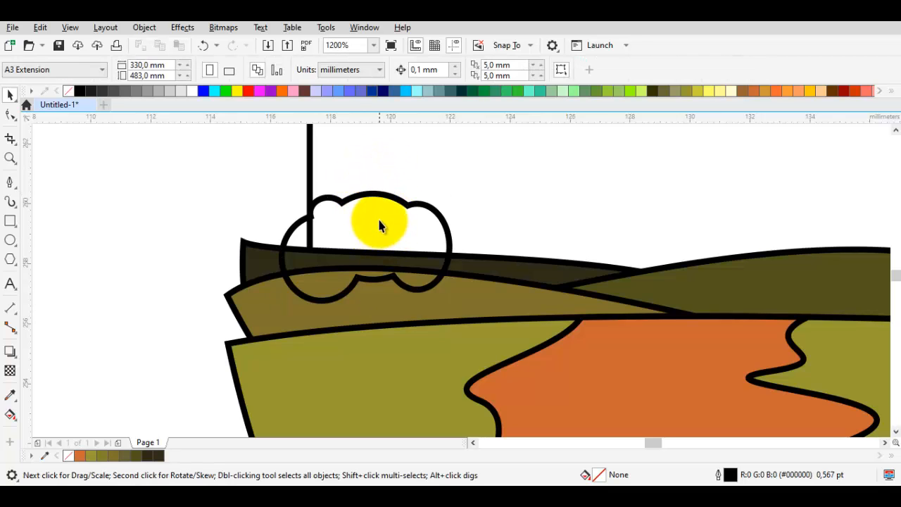
drag(377, 217, 398, 207)
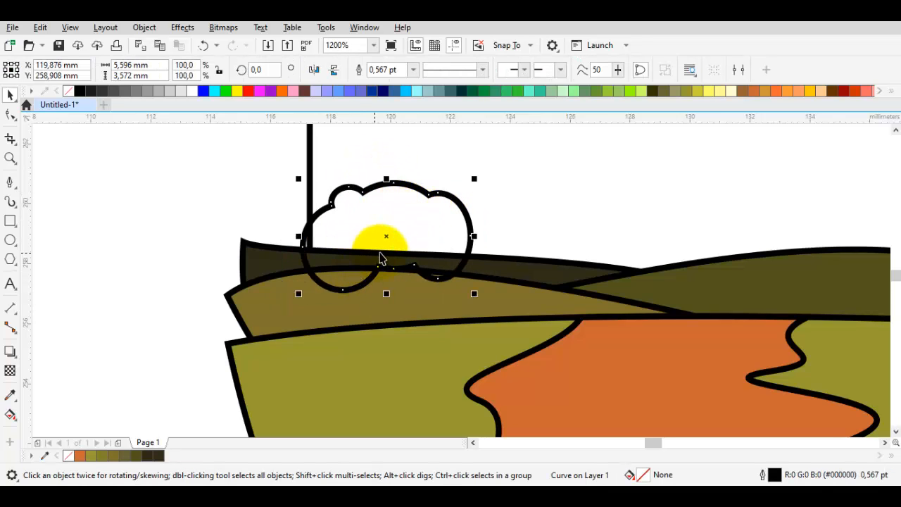
drag(416, 191, 354, 296)
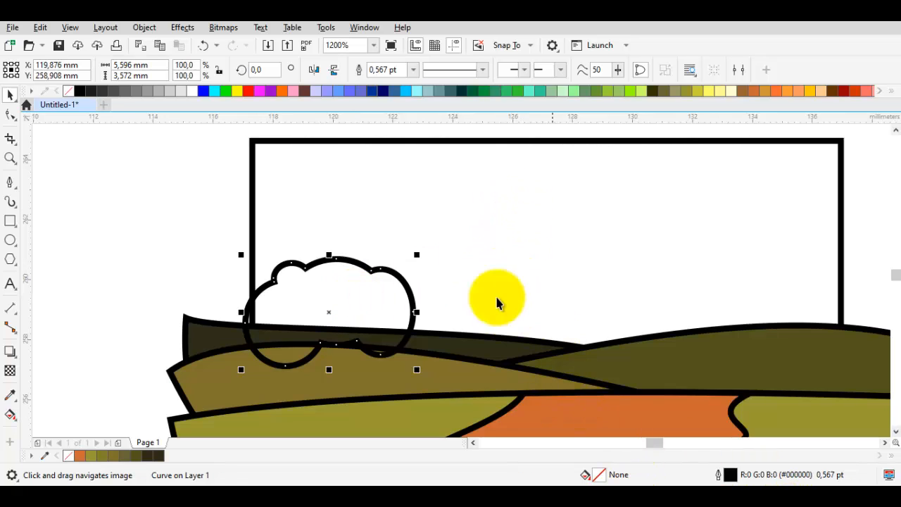
drag(364, 302, 472, 308)
click(474, 315)
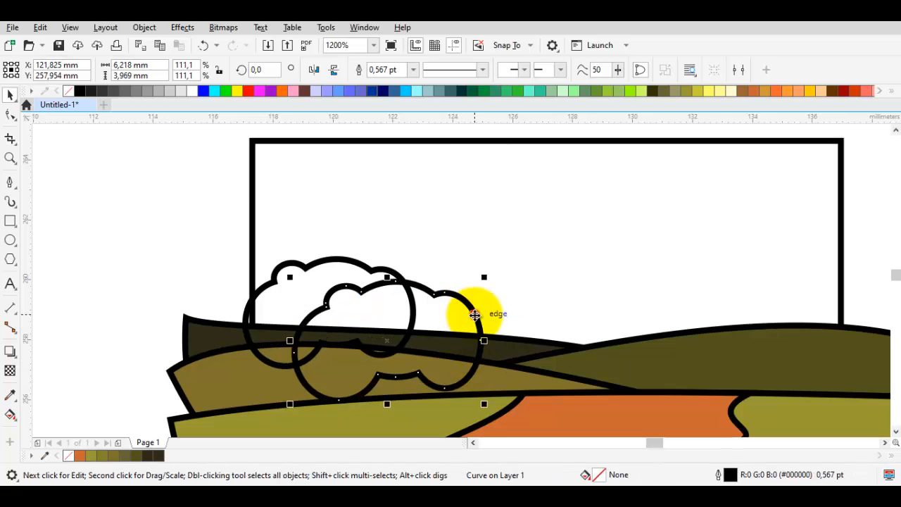
Mirror the enlarged cloud horizontally, rotate it to about 157.9°, and place a copy of it over the left side of the original cloud.
drag(477, 340, 316, 342)
click(454, 306)
drag(479, 266, 486, 276)
drag(451, 307, 368, 304)
scroll(197, 244, down, 2)
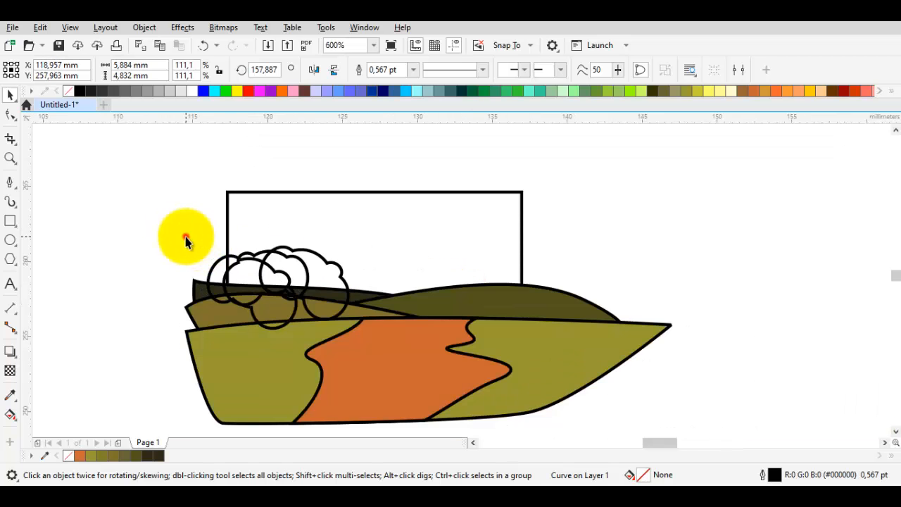
drag(167, 222, 377, 326)
drag(312, 280, 162, 238)
drag(217, 241, 345, 244)
key(ctrl+z)
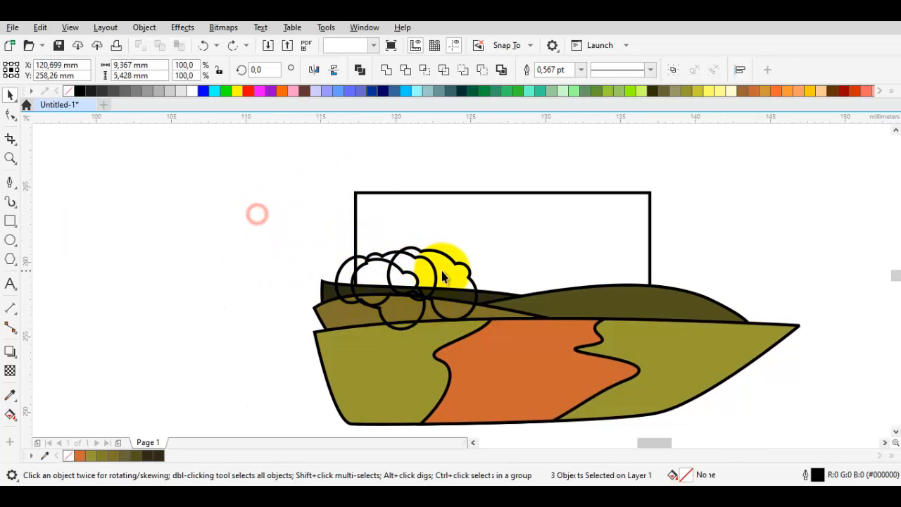
Place a spare copy of the rotated cloud beyond the rectangle's left side and weld the three overlapping clouds into one outline.
drag(424, 258, 211, 197)
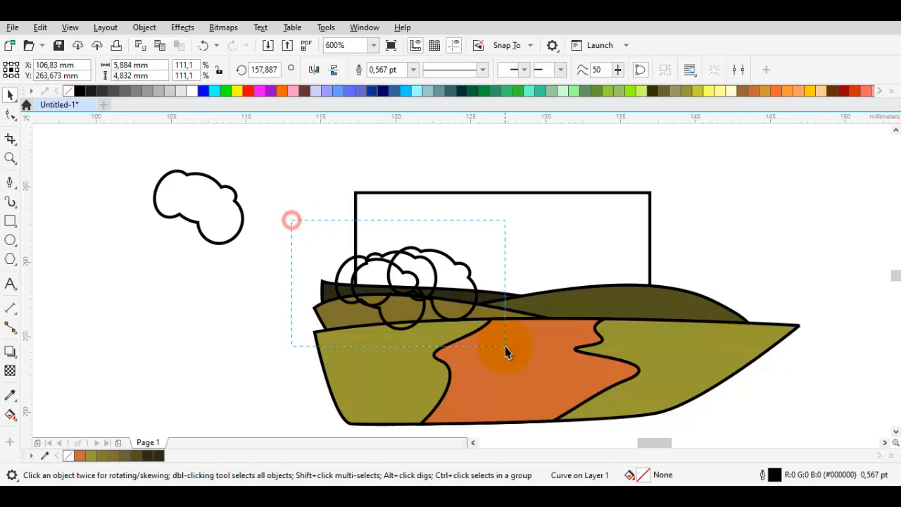
click(388, 69)
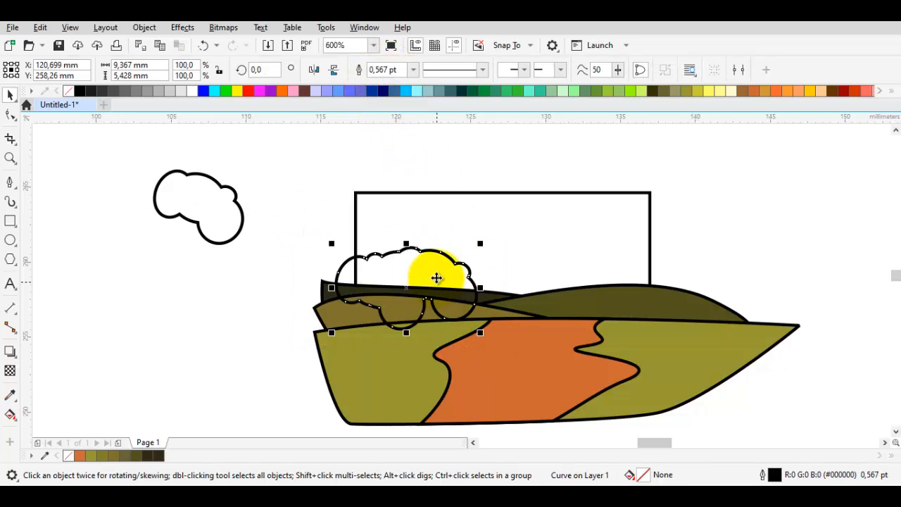
Scale the welded cloud proportionally to about 7.3 by 4.2 mm and move it about 0.4 mm up over the boat's left end.
scroll(437, 275, up, 1)
drag(521, 213, 459, 250)
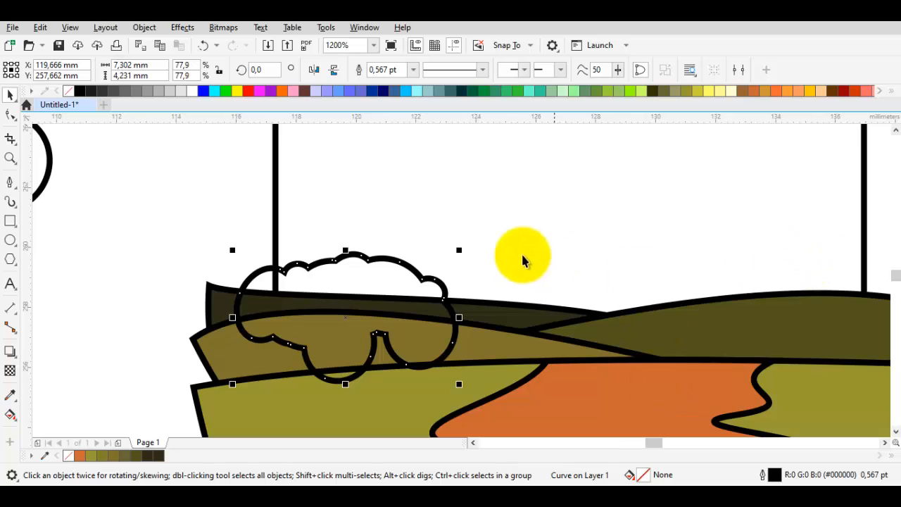
click(414, 266)
drag(413, 266, 420, 254)
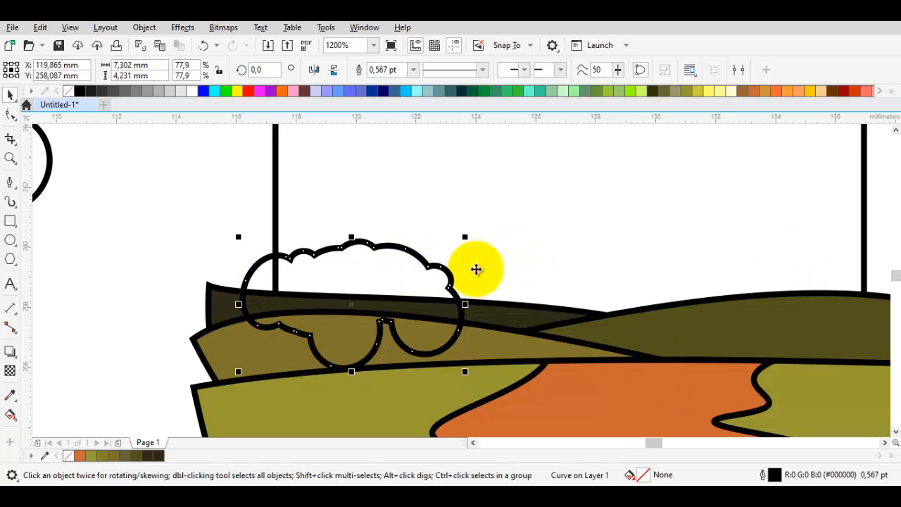
Fill the welded cloud with olive #666633 and order it directly in front of the large rectangle, behind the dark tapered shape.
click(663, 91)
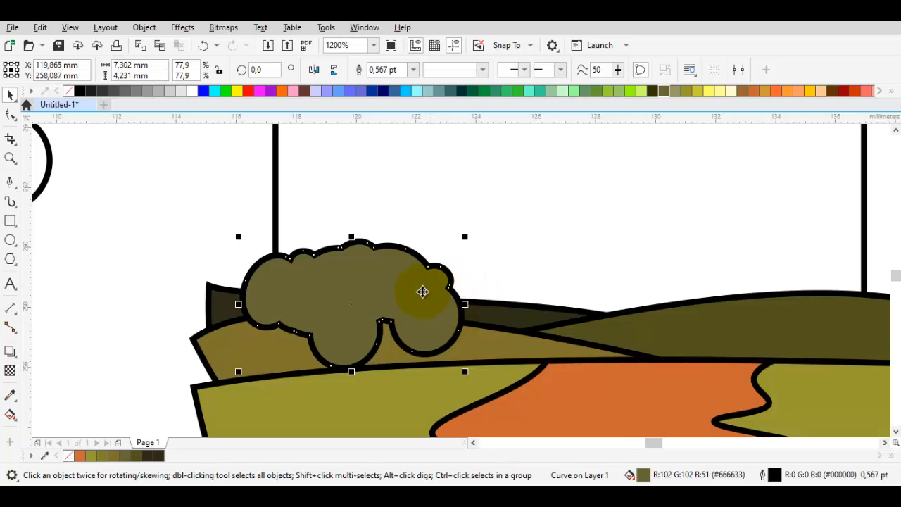
right_click(422, 291)
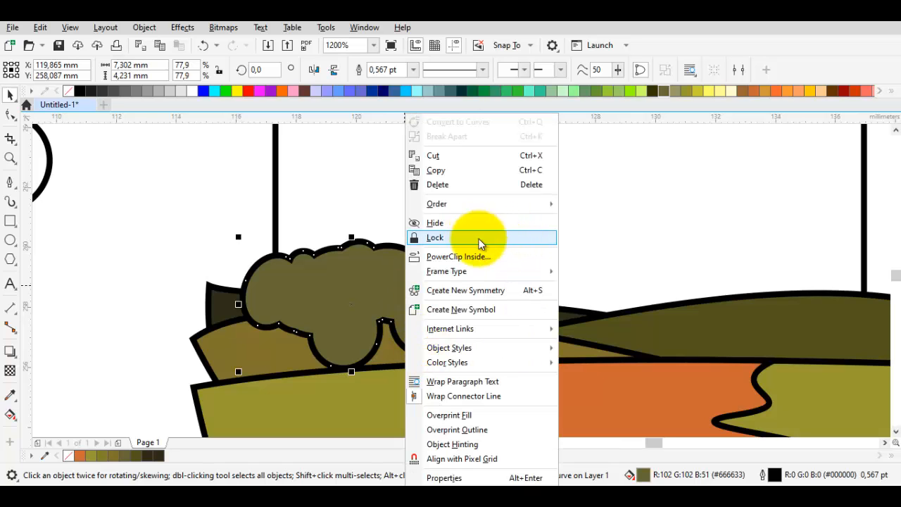
mouse_move(502, 206)
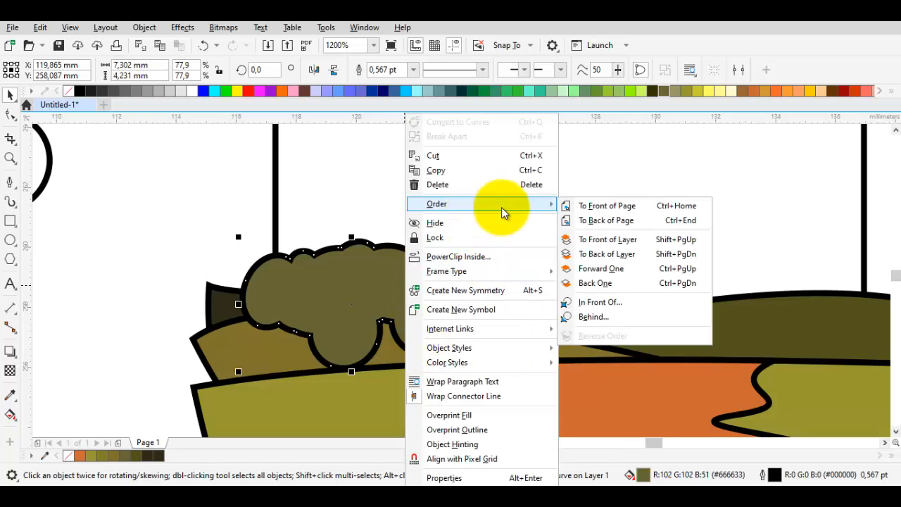
click(619, 302)
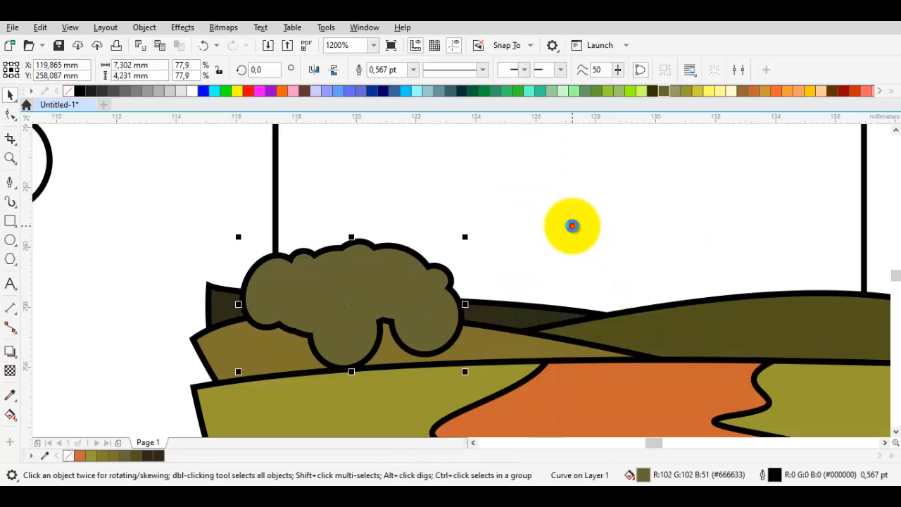
click(415, 265)
drag(414, 266, 471, 257)
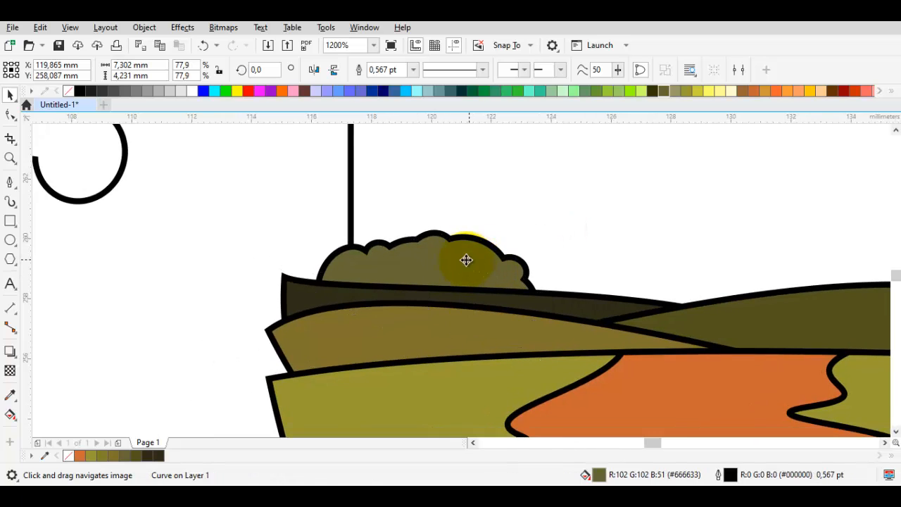
key(Escape)
Duplicate the olive bush about 4 mm to the right and mirror the copy horizontally.
scroll(466, 259, down, 2)
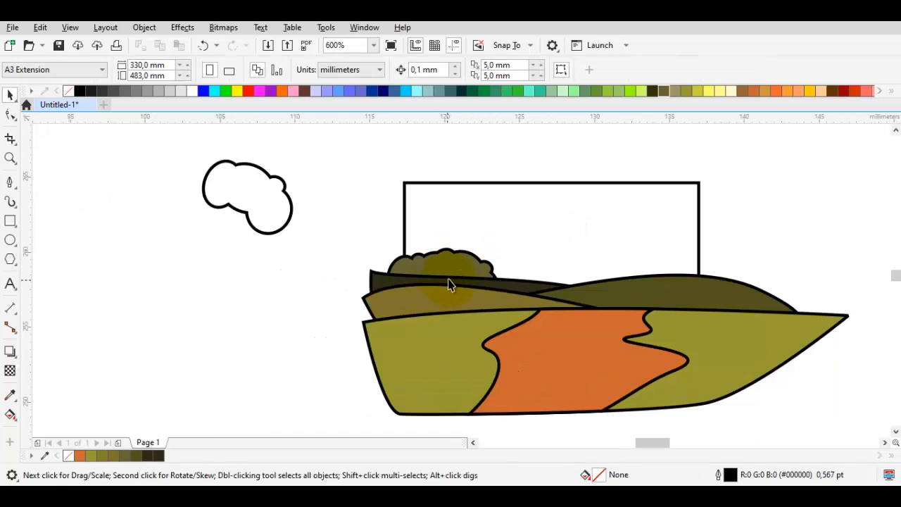
scroll(455, 267, up, 2)
click(455, 263)
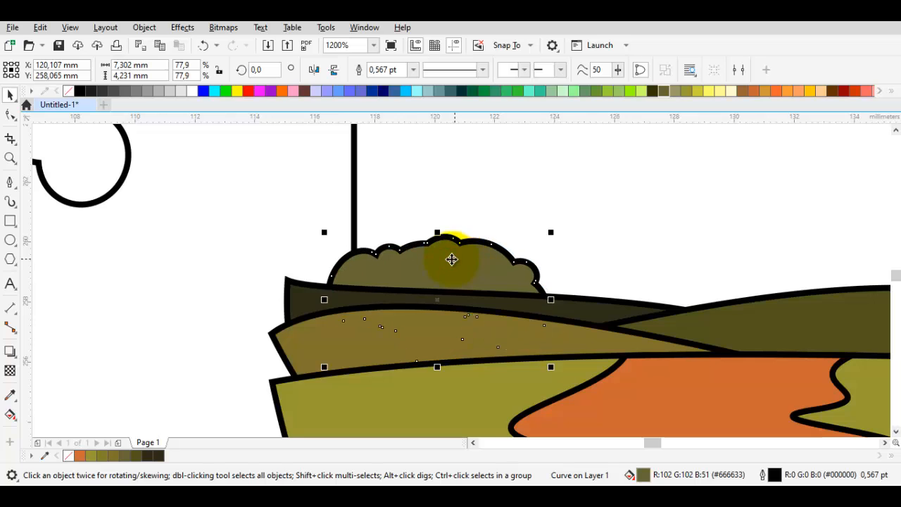
drag(432, 265, 555, 268)
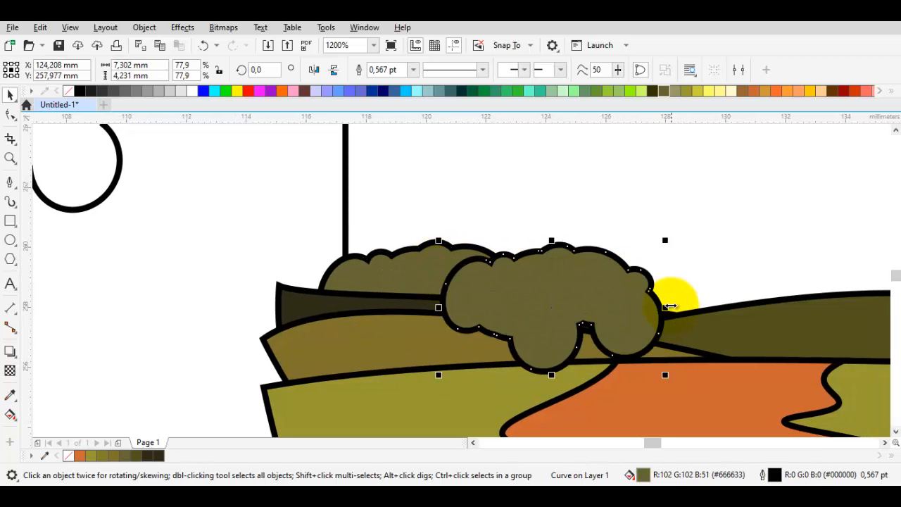
drag(668, 306, 493, 303)
scroll(569, 282, up, 2)
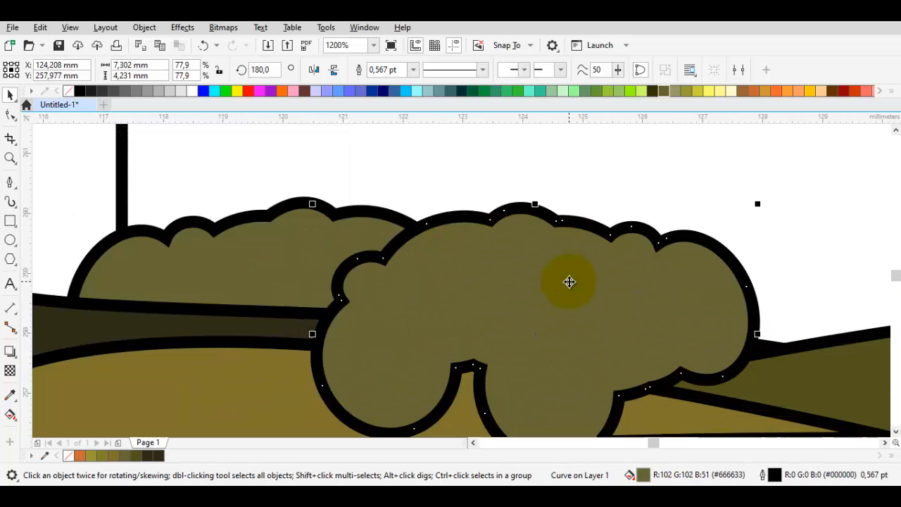
Move the mirrored bush about 0.3 mm right and 0.3 mm down, and rotate it to 166.05°.
drag(569, 281, 588, 300)
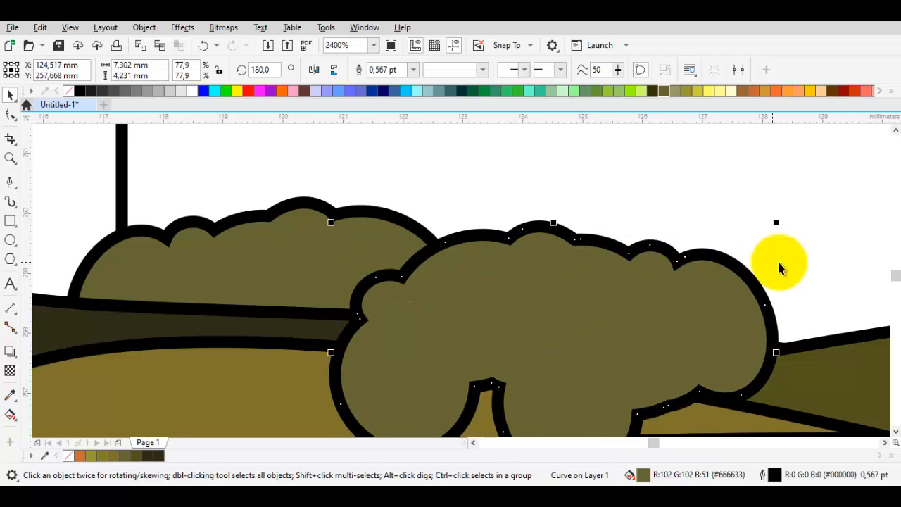
click(744, 290)
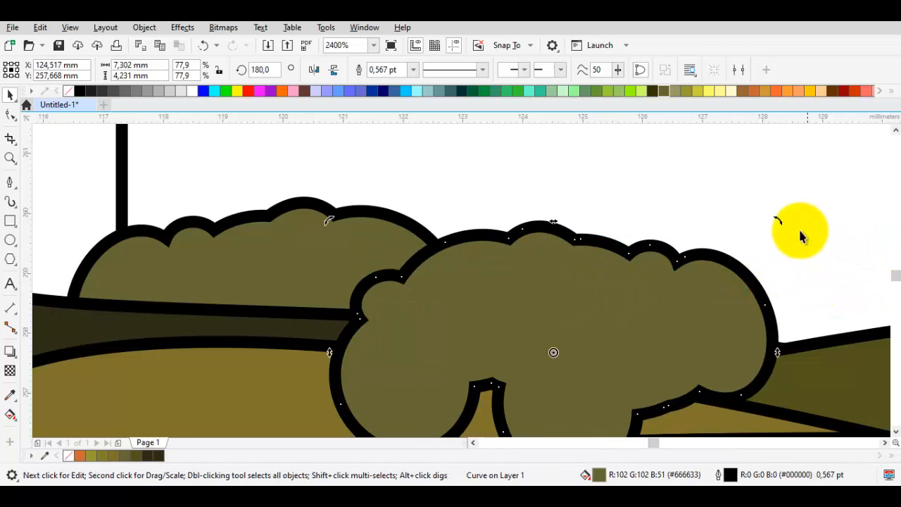
drag(778, 221, 662, 256)
Order the rotated bush directly in front of the large rectangle, behind the first bush and the hills.
right_click(509, 258)
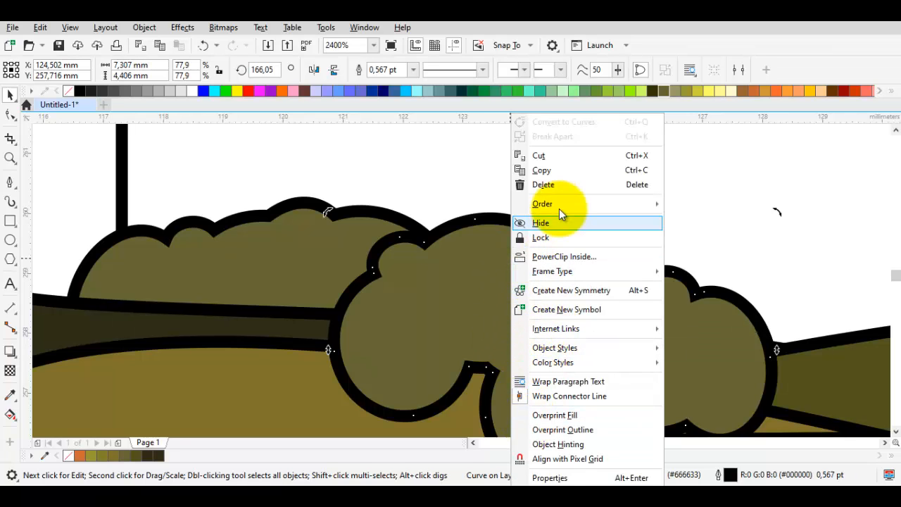
mouse_move(567, 204)
click(706, 302)
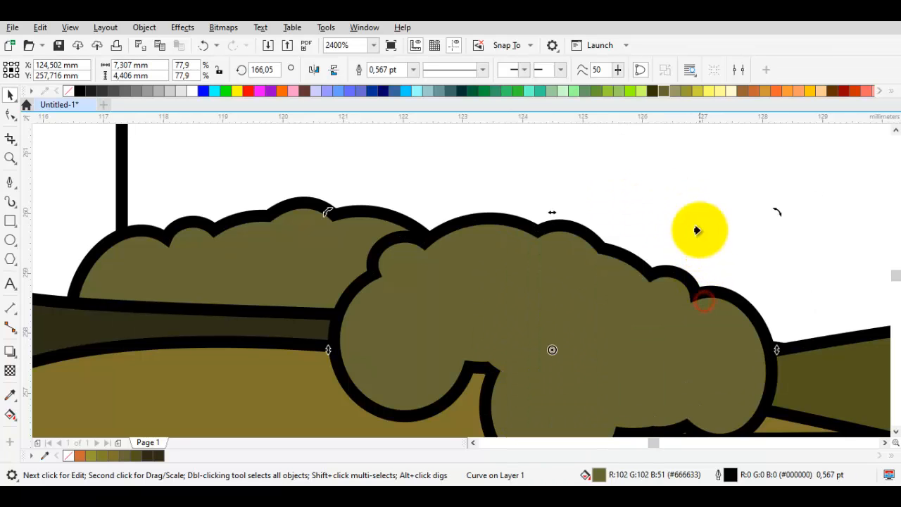
click(699, 229)
scroll(624, 274, down, 1)
mouse_move(501, 265)
mouse_down()
mouse_move(400, 262)
mouse_move(361, 289)
mouse_up()
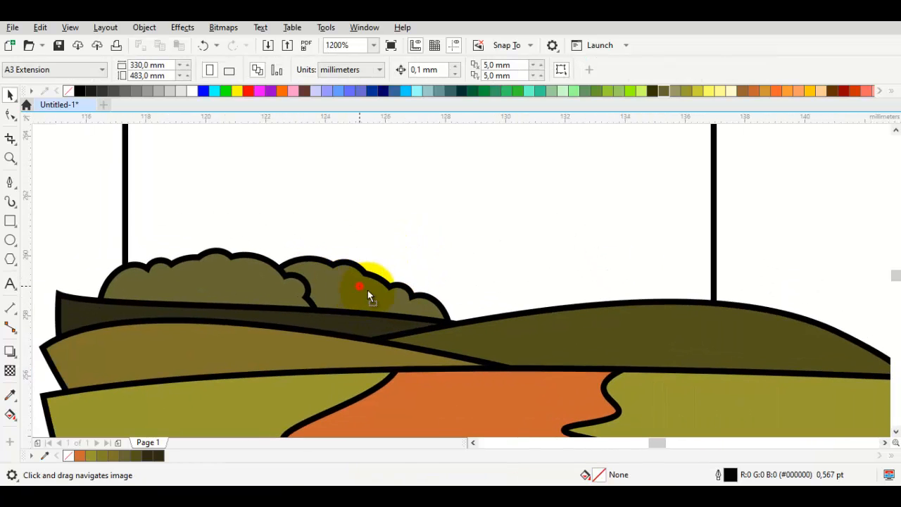
Scale the second bush down to about 6.0 by 3.6 mm and place a copy over the rectangle's right side.
click(368, 290)
drag(465, 258, 690, 292)
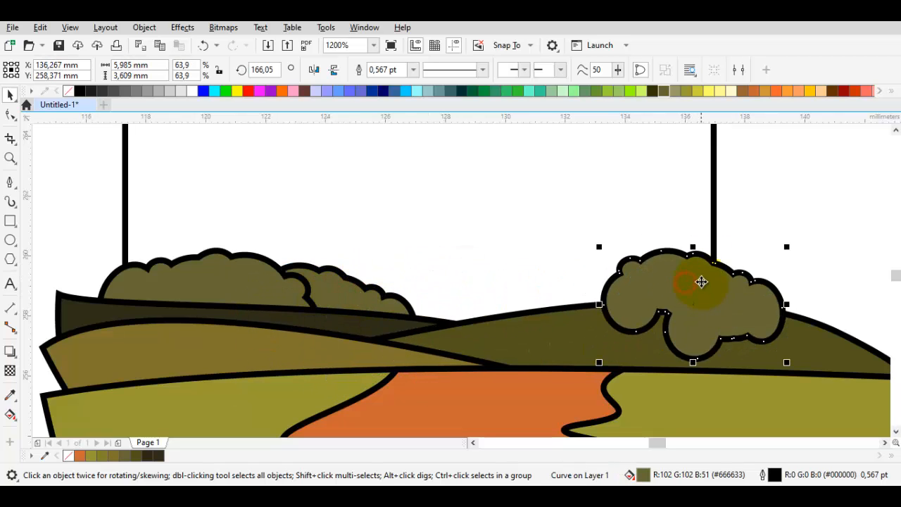
Order the right-hand bush copy directly in front of the large rectangle, behind the dark olive hill.
right_click(700, 281)
mouse_move(750, 202)
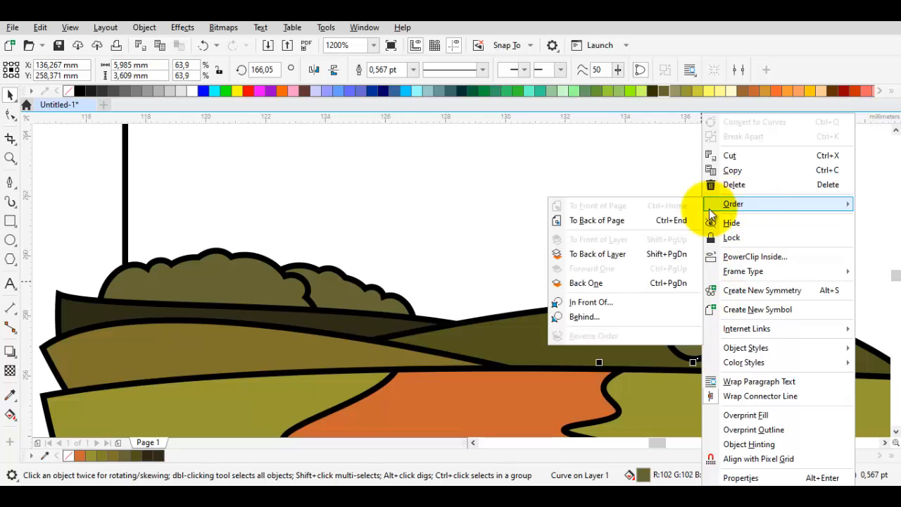
click(591, 301)
click(596, 240)
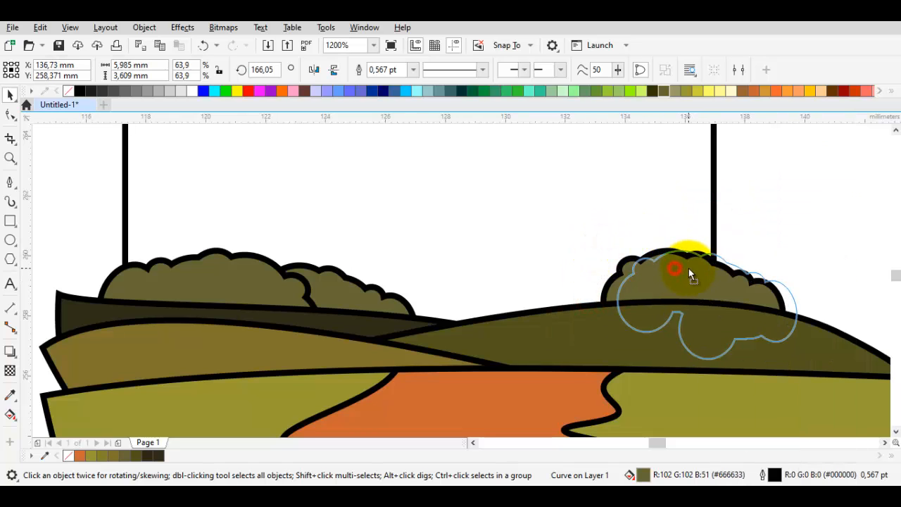
Move the right-hand bush about 0.5 mm right and place a copy about 3.2 mm to its left, slightly lower.
drag(688, 268, 690, 269)
drag(752, 289, 636, 290)
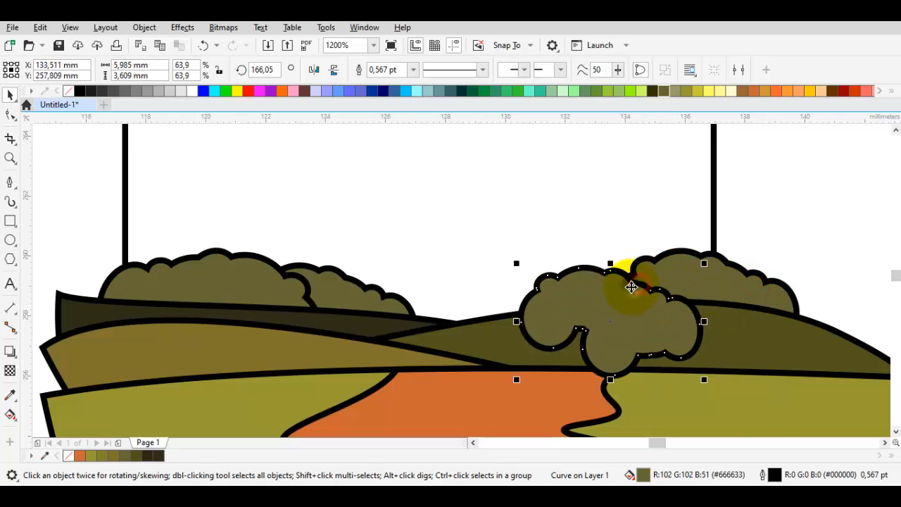
Order the left bush copy on the right side directly in front of the large rectangle, behind the dark olive hill.
right_click(635, 285)
mouse_move(674, 206)
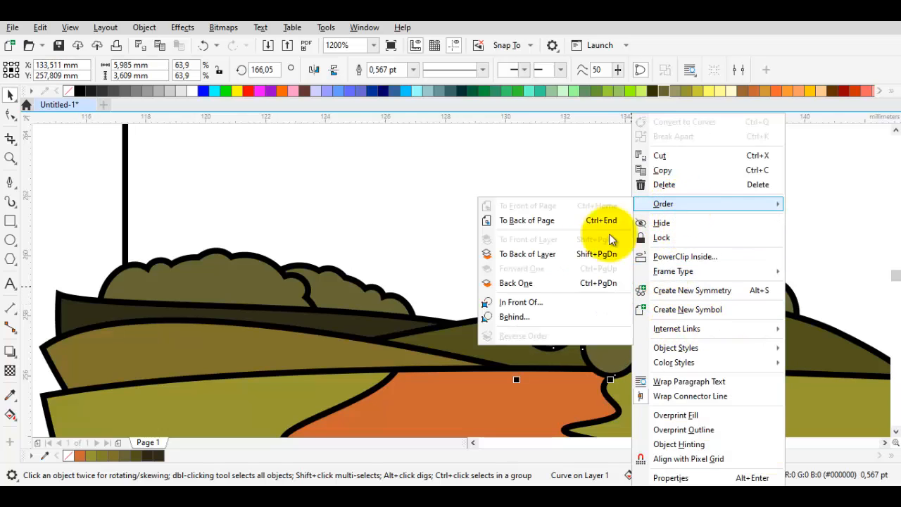
click(544, 299)
click(533, 221)
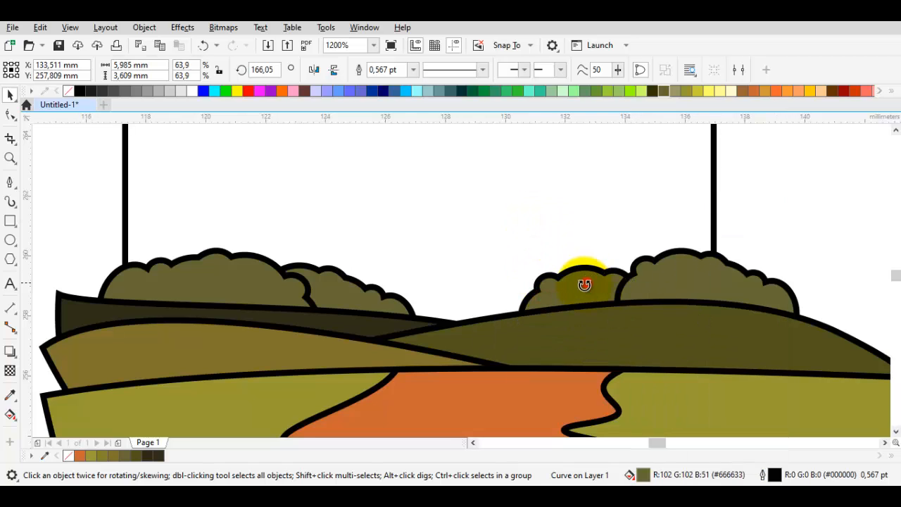
Shift that bush copy about 0.2 mm left and rotate it to about 356.9° beside the right-hand bush.
click(584, 284)
click(590, 290)
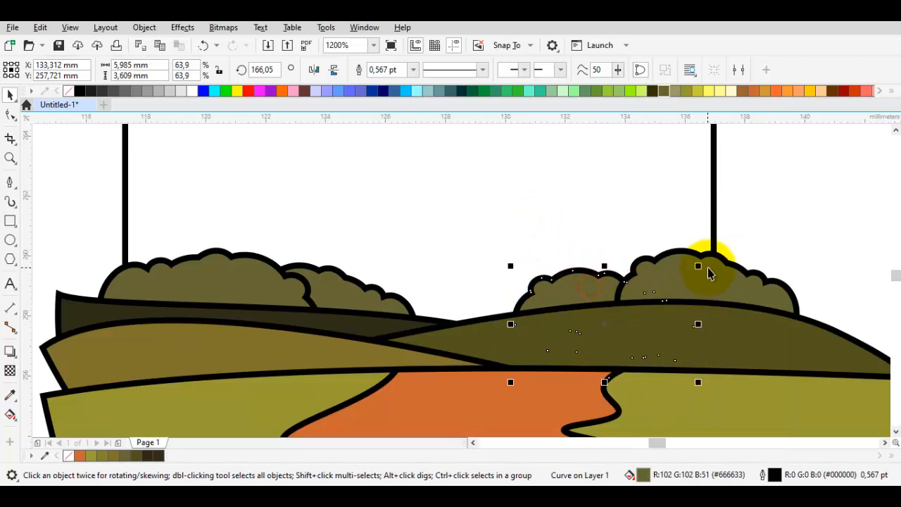
click(595, 285)
drag(694, 255, 506, 263)
click(601, 267)
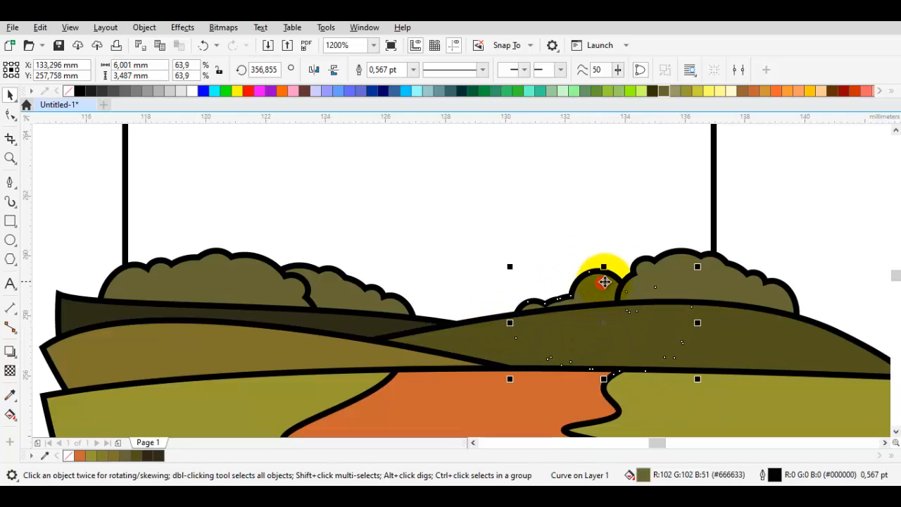
Place a copy of the rotated bush about 3.4 mm to its left, over the middle of the hills.
scroll(595, 285, up, 2)
drag(606, 276, 514, 304)
scroll(609, 280, down, 1)
key(Escape)
click(596, 282)
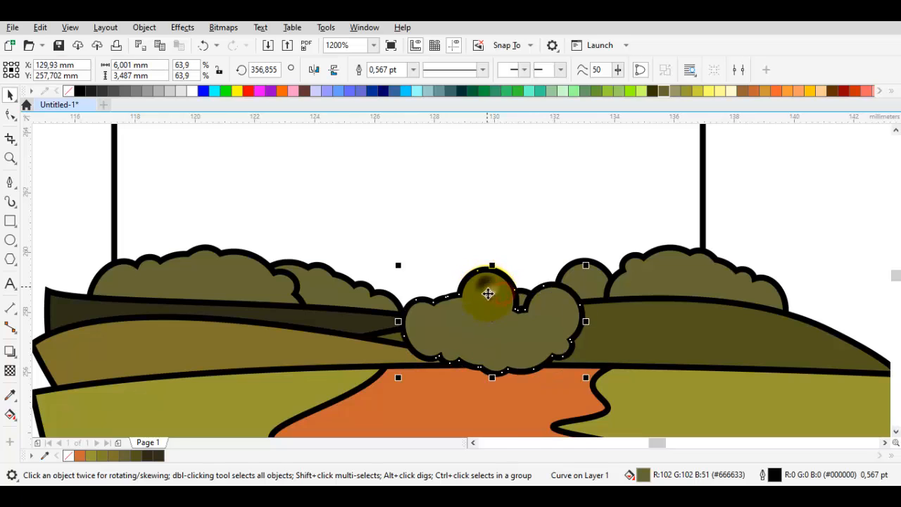
Order the middle bush copy directly in front of the large rectangle, behind the hills.
right_click(491, 293)
mouse_move(627, 204)
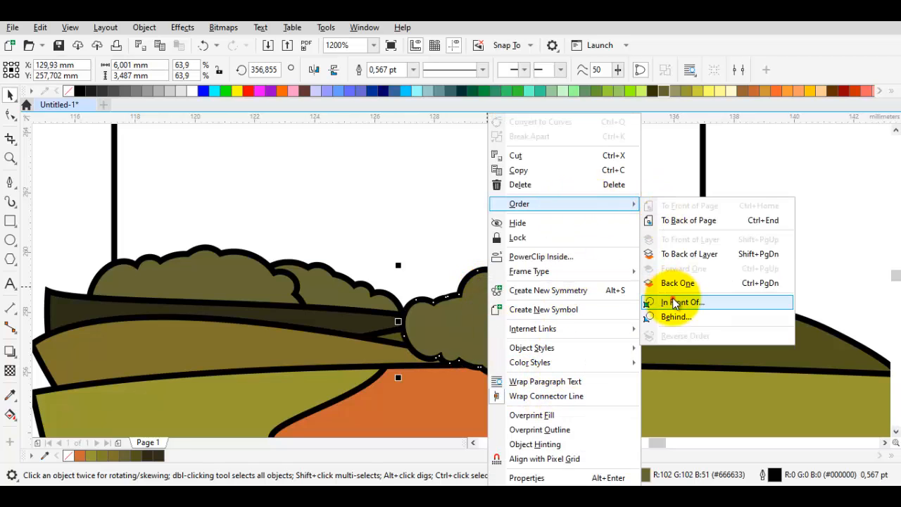
click(677, 283)
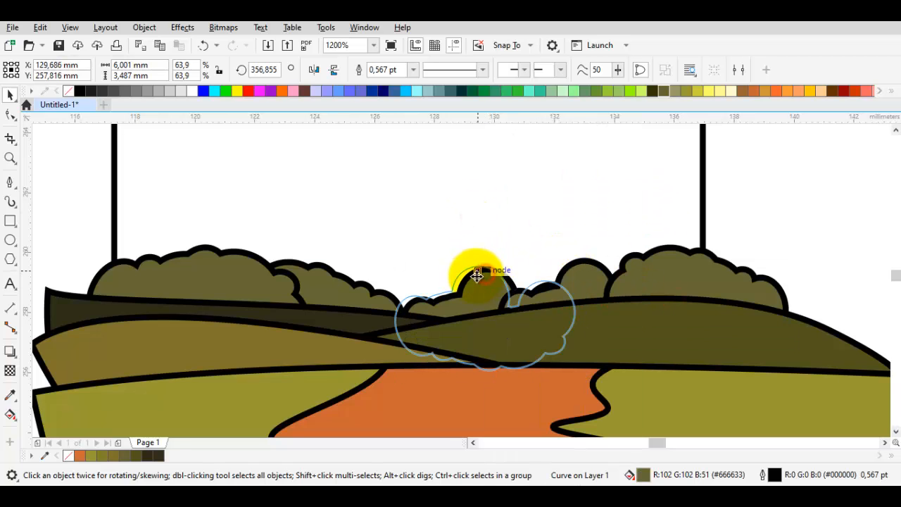
Rotate the middle bush to about 3.1°, scale it to about 5.1 by 3.0 mm and settle it in the gap between the bushes.
drag(476, 274, 473, 255)
drag(578, 261, 470, 318)
drag(469, 283, 499, 299)
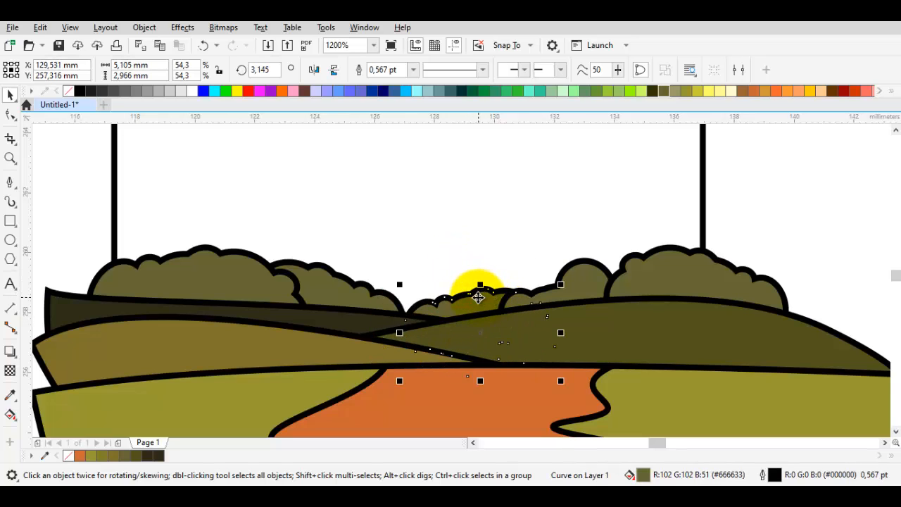
click(758, 244)
Group the five ground shapes: the three hills, the olive field and the orange path.
scroll(685, 256, down, 1)
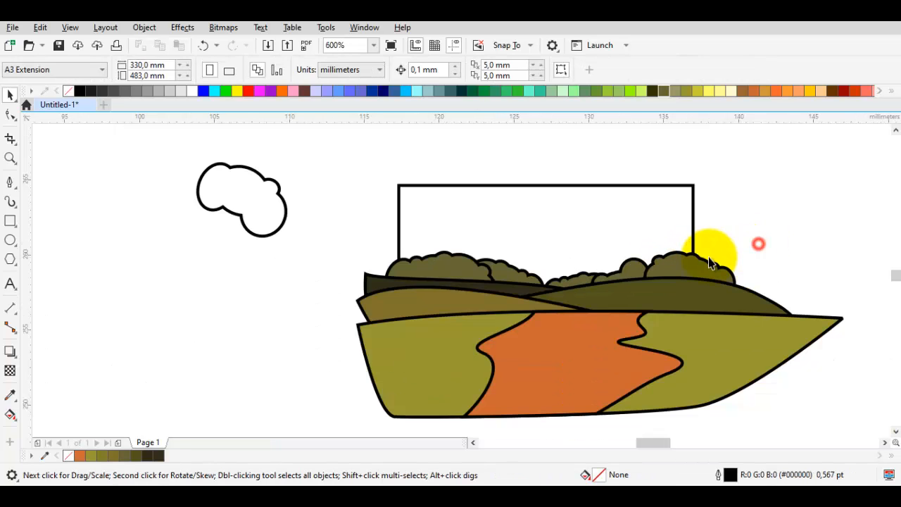
drag(697, 267, 711, 245)
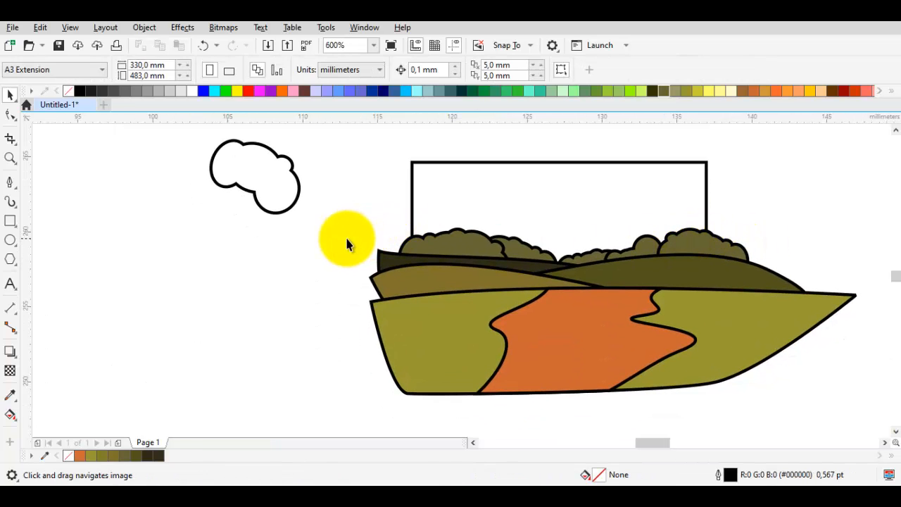
drag(712, 343, 807, 380)
drag(560, 292, 528, 263)
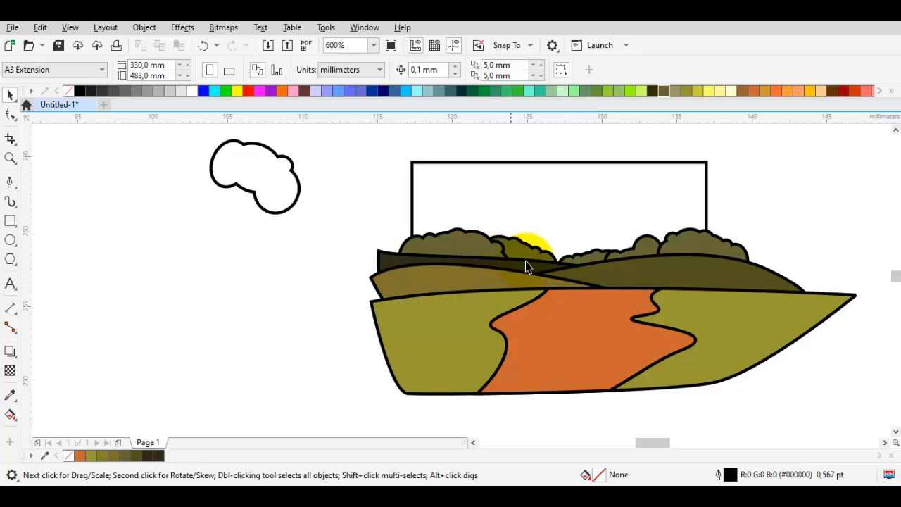
scroll(529, 268, up, 1)
shift+click(717, 288)
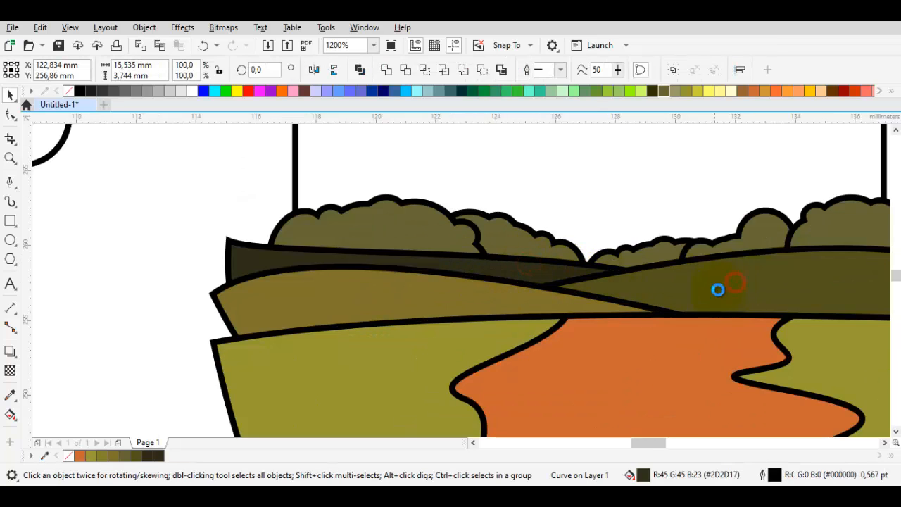
scroll(718, 287, down, 1)
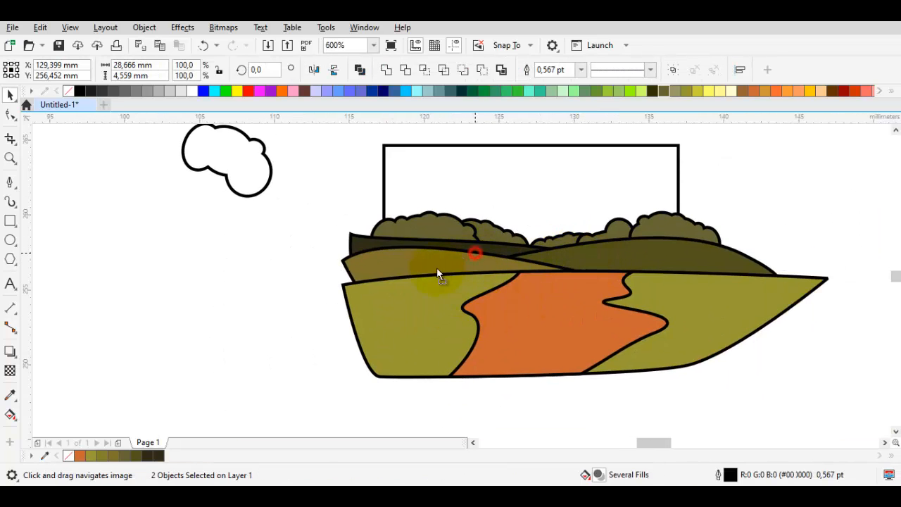
drag(436, 274, 488, 259)
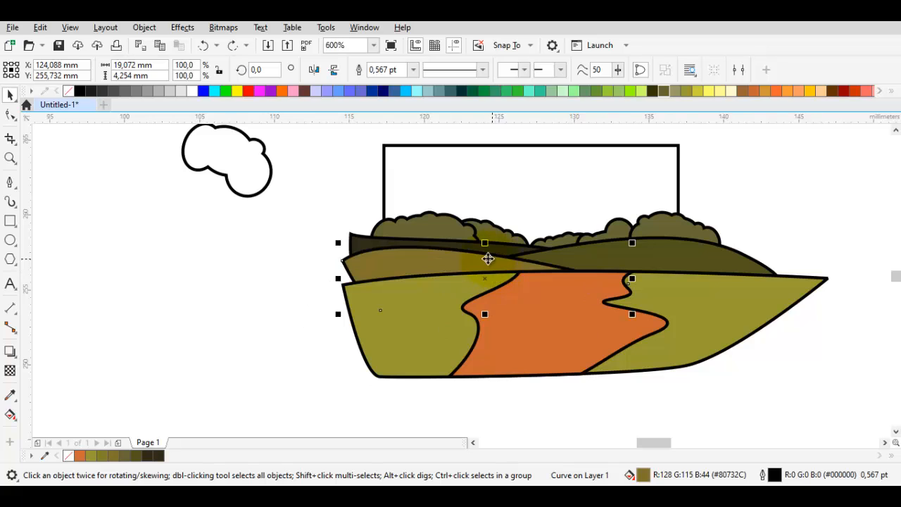
shift+click(355, 239)
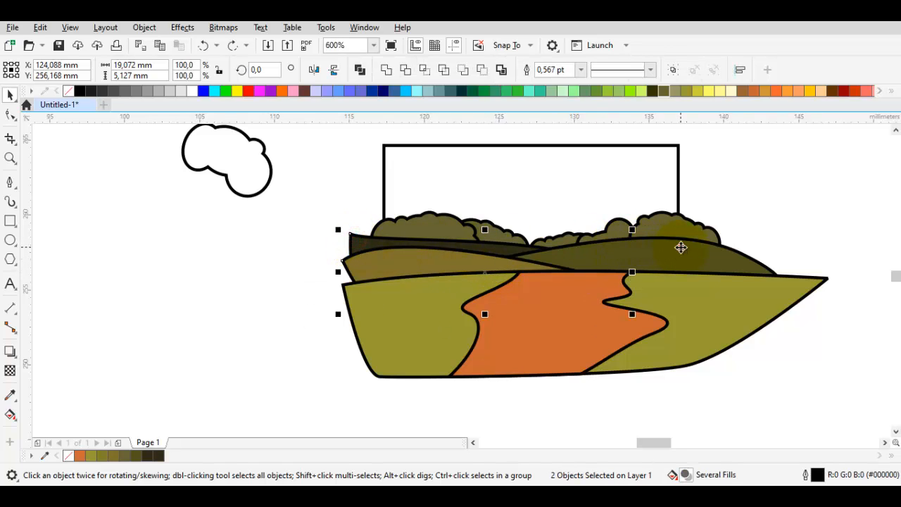
scroll(530, 326, down, 2)
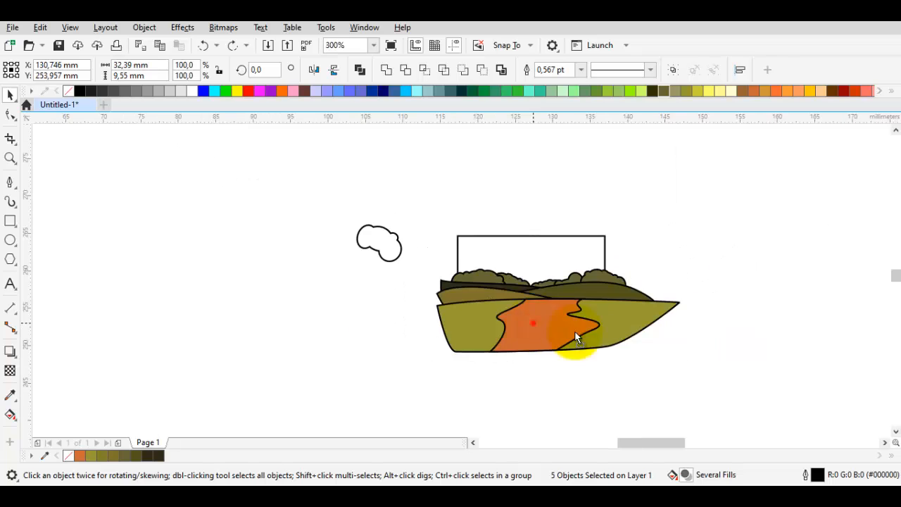
right_click(541, 301)
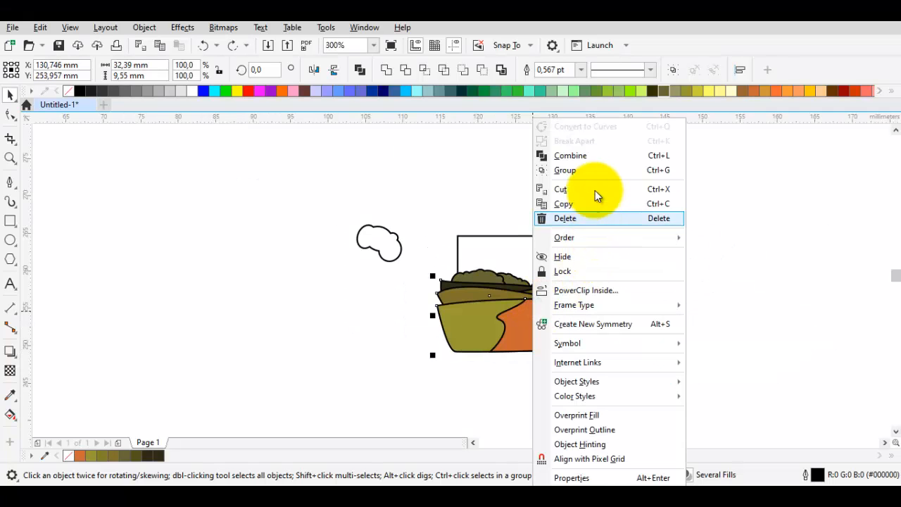
click(590, 170)
Group all the bushes together with the grouped ground shapes, leaving out the large rectangle and the white cloud outline.
scroll(512, 276, up, 2)
drag(512, 272, 368, 227)
scroll(429, 244, up, 1)
key(space)
scroll(399, 251, down, 1)
key(space)
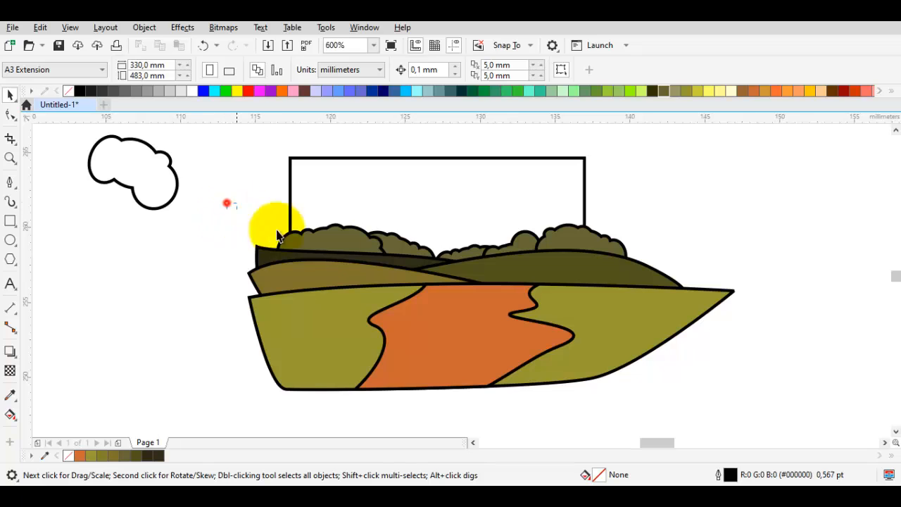
right_click(488, 328)
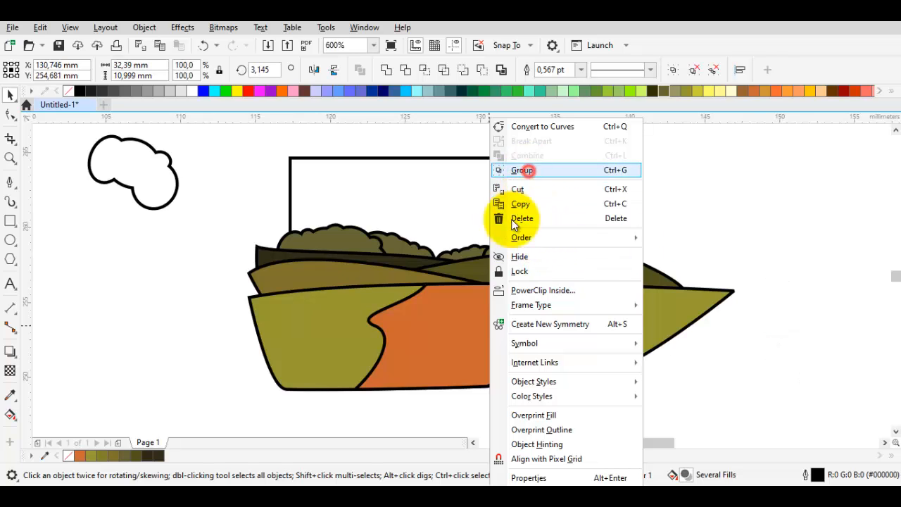
key(Escape)
PowerClip the grouped landscape inside the large rectangle.
right_click(436, 291)
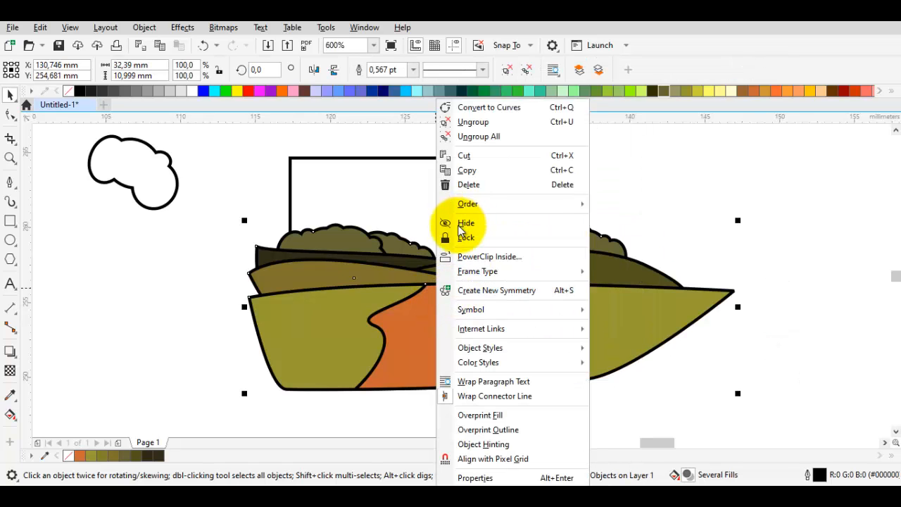
mouse_move(501, 203)
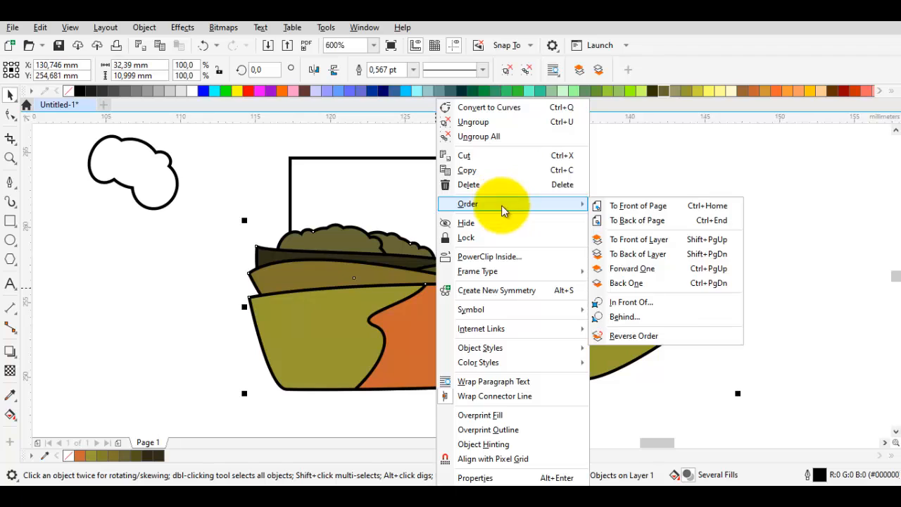
click(502, 256)
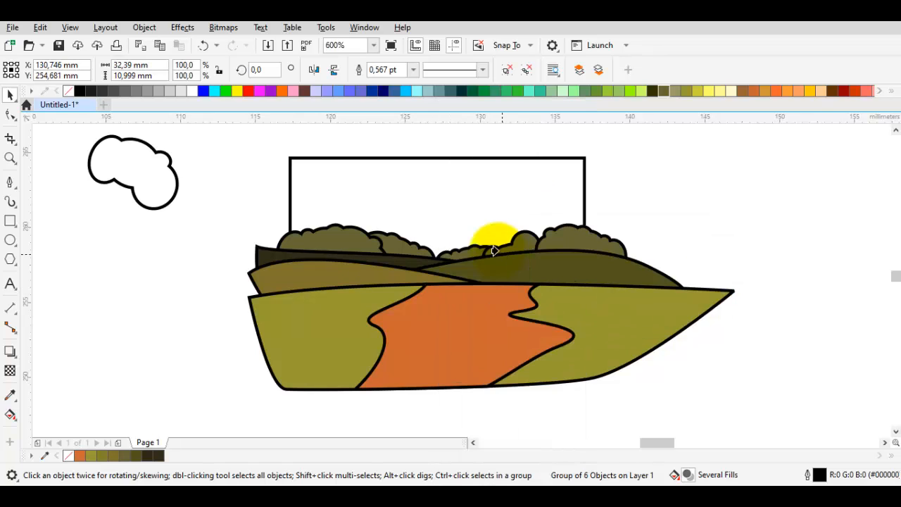
click(458, 225)
Edit the rectangle's PowerClip contents and move the landscape slightly lower within the frame.
click(462, 266)
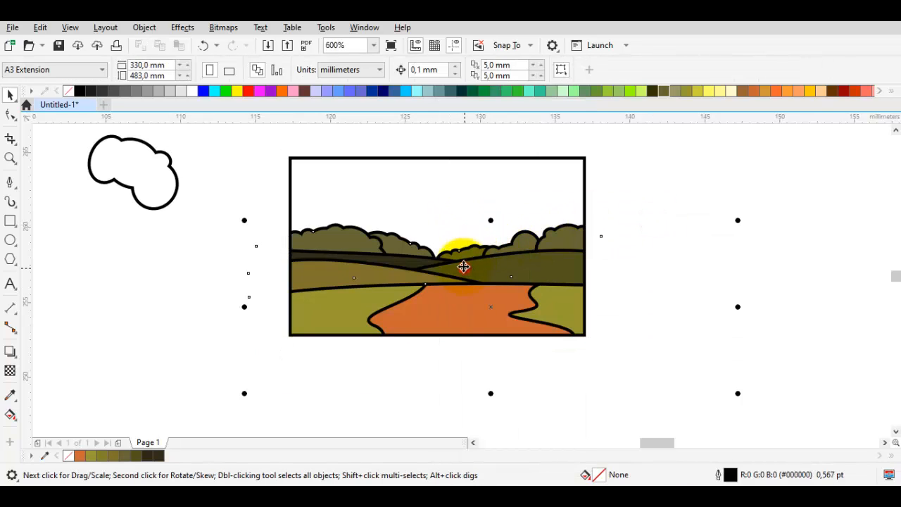
ctrl+click(458, 265)
drag(458, 266, 461, 278)
click(708, 312)
Draw a tapering tree-trunk outline about 3.0 mm wide and 5.3 mm high, standing on the brown hill at the left.
scroll(437, 285, up, 2)
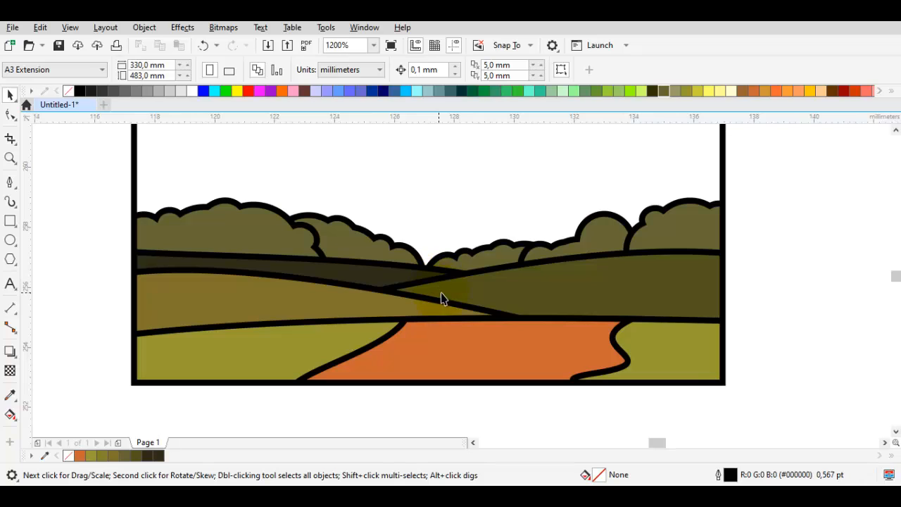
drag(465, 260, 471, 263)
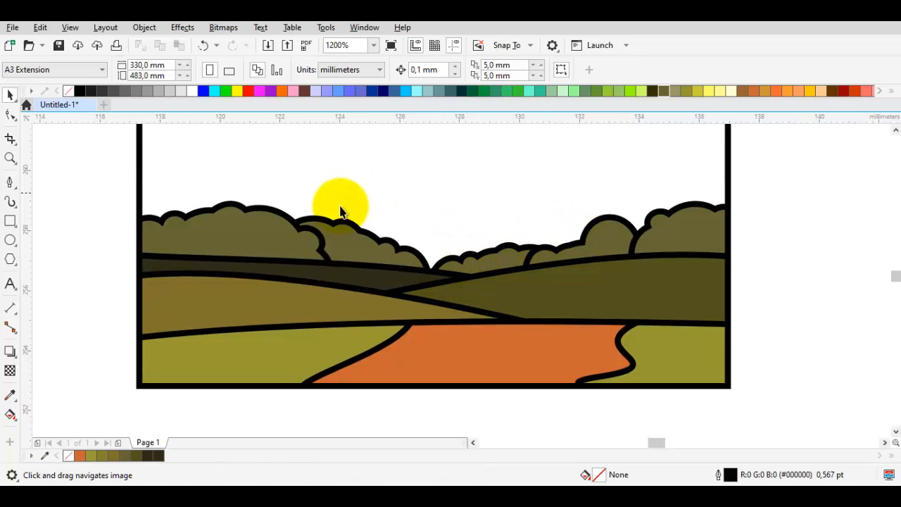
drag(342, 211, 428, 264)
key(F5)
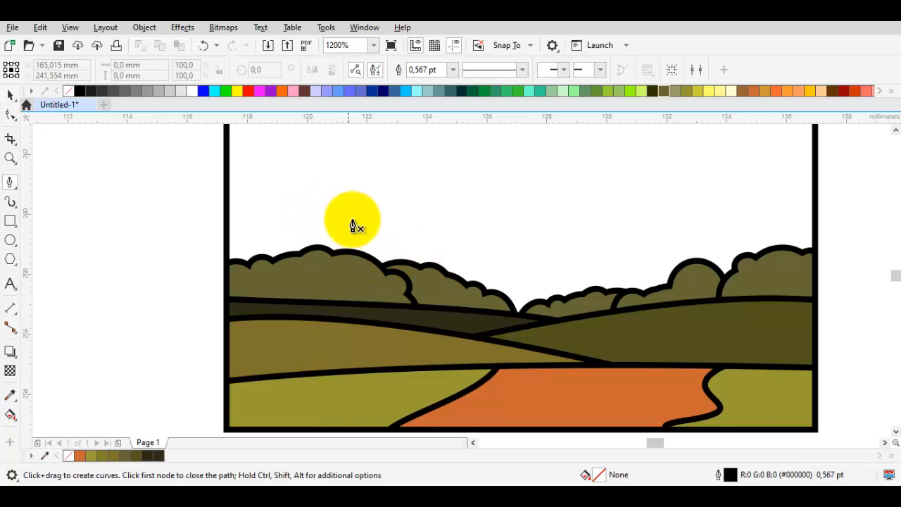
drag(347, 203, 351, 232)
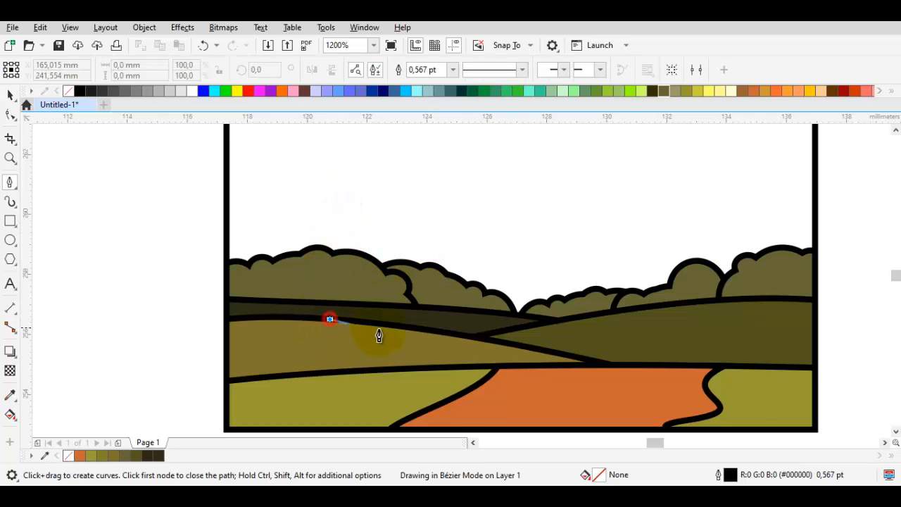
drag(414, 323, 442, 329)
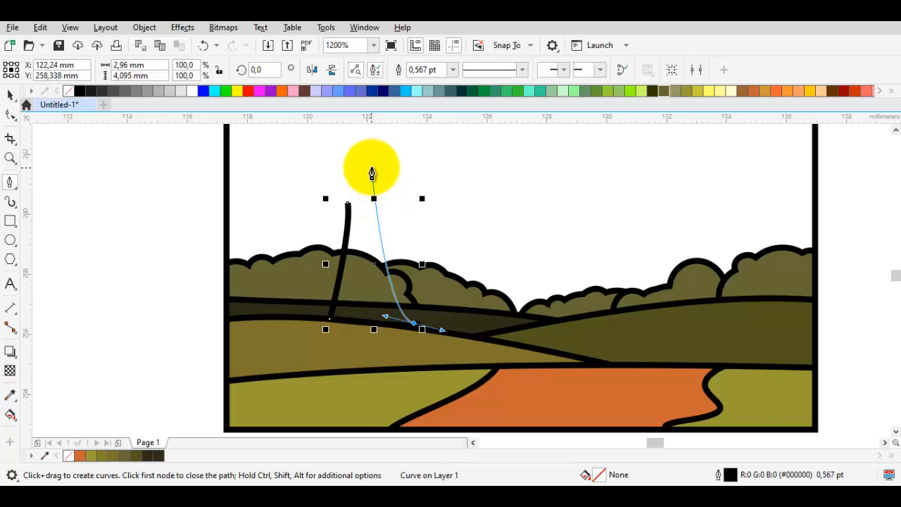
drag(372, 166, 372, 153)
Raise the trunk outline's upper-left node so its top forms a short, slightly slanted edge.
key(space)
double_click(347, 202)
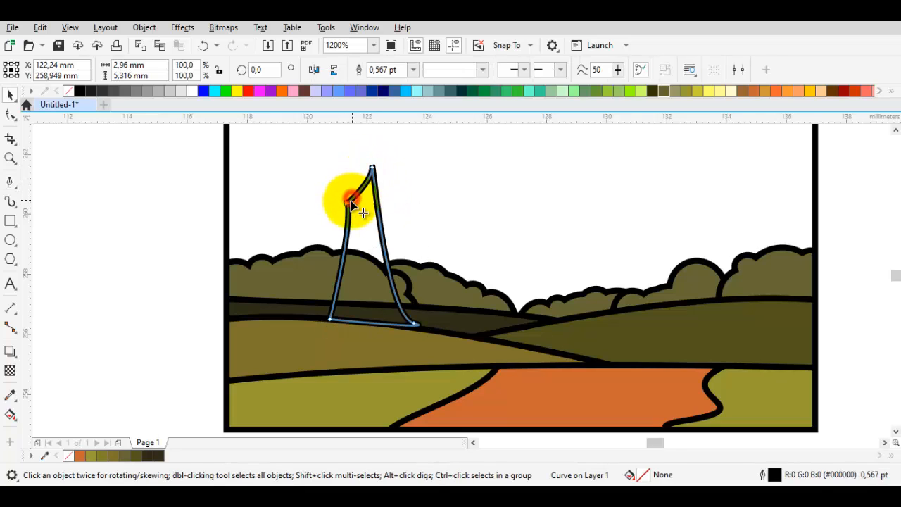
drag(347, 202, 386, 249)
Draw a closed, pointed branch shape about 1.6 by 2.2 mm crossing the upper left edge of the trunk.
scroll(375, 193, up, 1)
key(space)
drag(307, 199, 326, 221)
drag(378, 295, 361, 265)
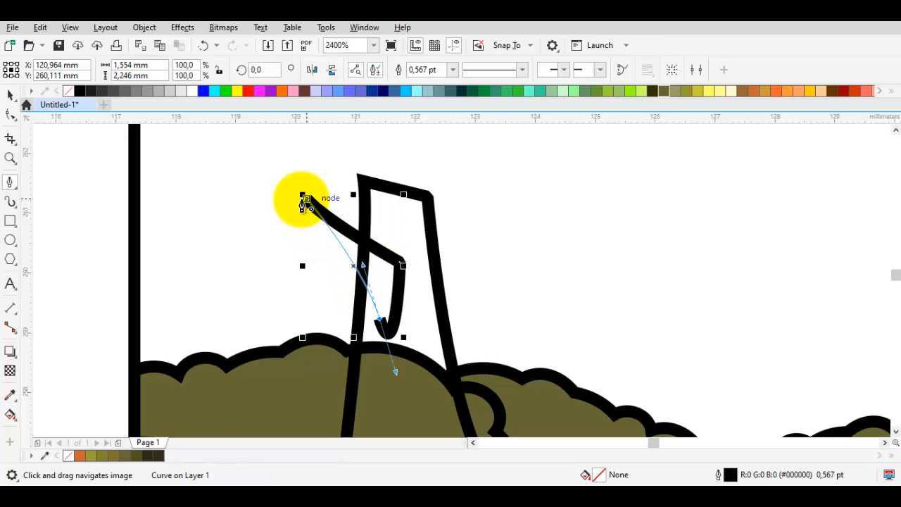
drag(302, 200, 295, 252)
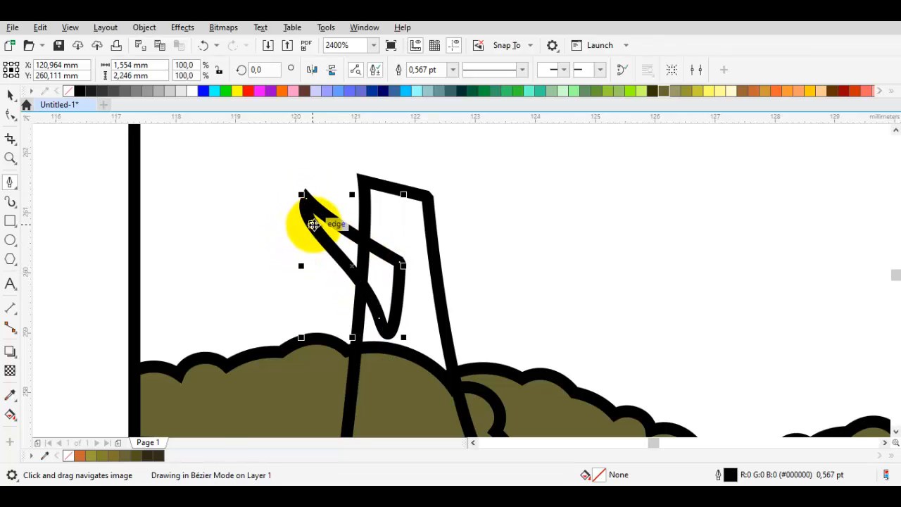
key(space)
Enlarge the branch shape to 108.9% and pull up its rounded lower end, making it about 1.7 by 2.3 mm.
drag(301, 194, 292, 179)
double_click(332, 243)
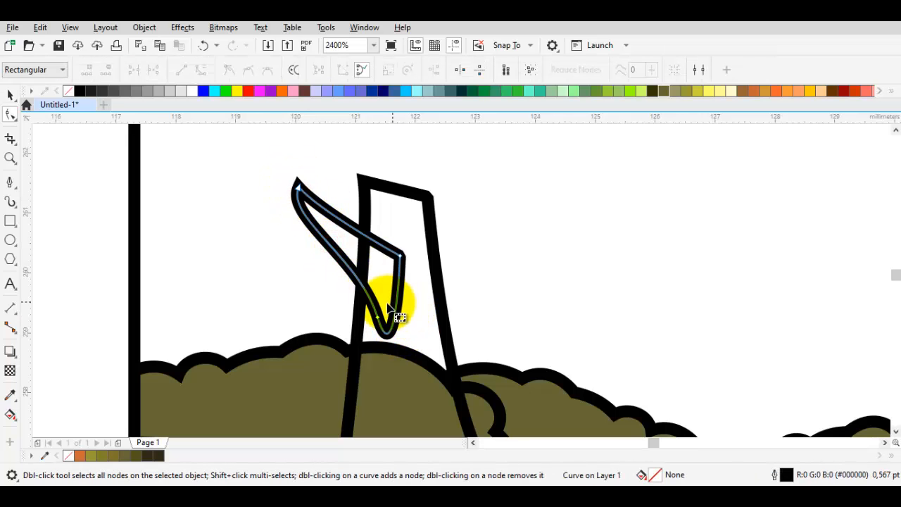
mouse_move(390, 329)
mouse_down()
mouse_move(385, 307)
mouse_move(384, 321)
mouse_up()
key(space)
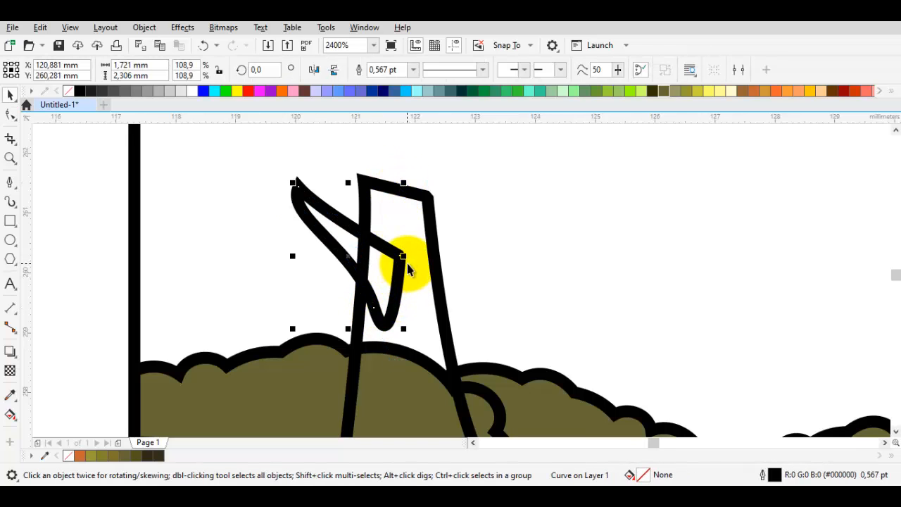
Make a mirrored copy of the branch, scale it to about 1.4 by 1.8 mm and place it across the trunk's upper right edge.
drag(403, 255, 438, 276)
drag(500, 220, 470, 190)
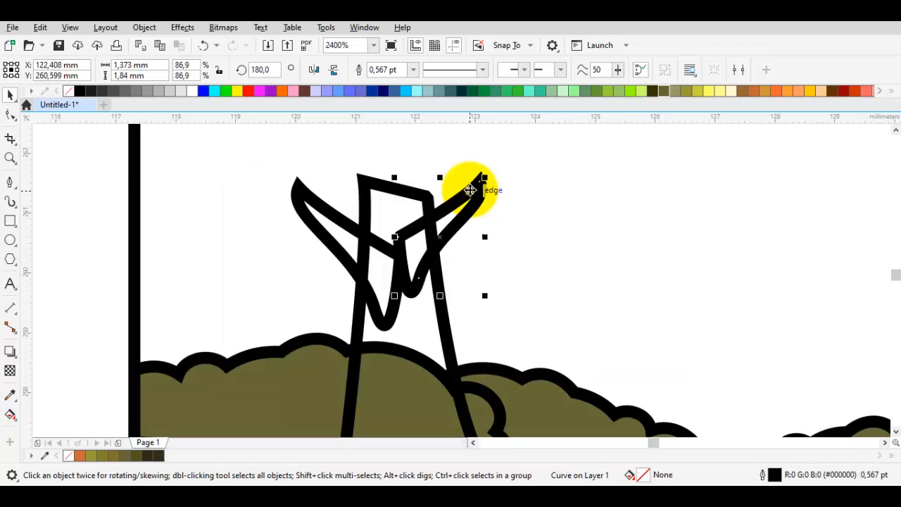
scroll(330, 228, up, 2)
drag(328, 227, 388, 312)
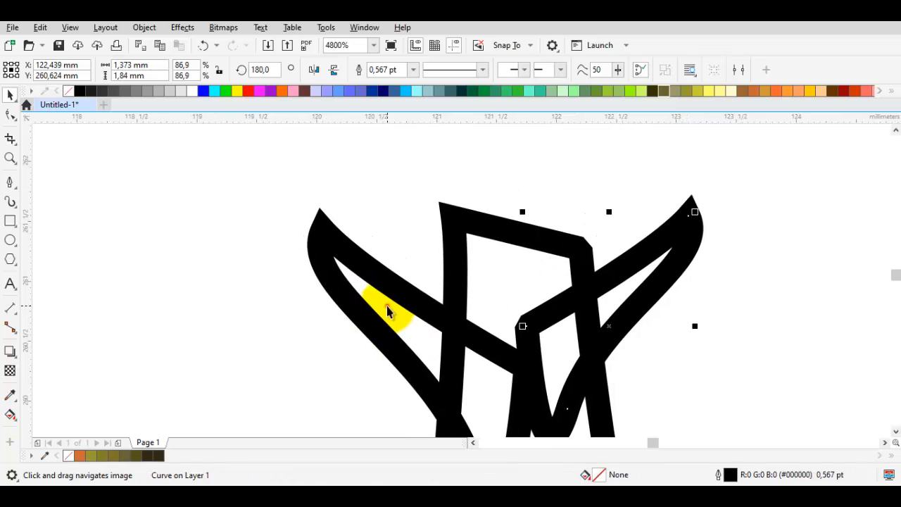
Extend the left branch's tip up and outward to about 2.3 by 2.9 mm and draw a small closed, curved twig on its upper edge.
key(F10)
drag(333, 242, 262, 168)
mouse_move(369, 164)
mouse_down()
mouse_move(366, 208)
mouse_move(372, 195)
mouse_up()
key(Escape)
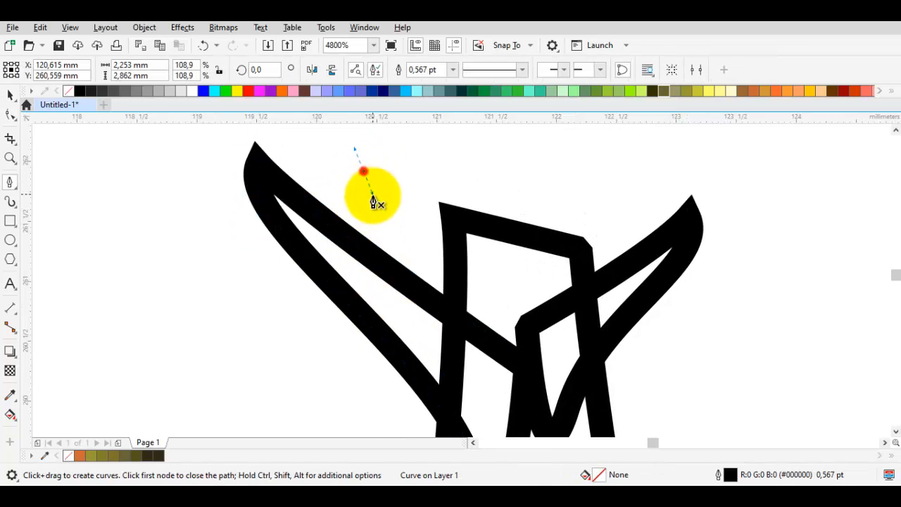
click(366, 285)
click(427, 325)
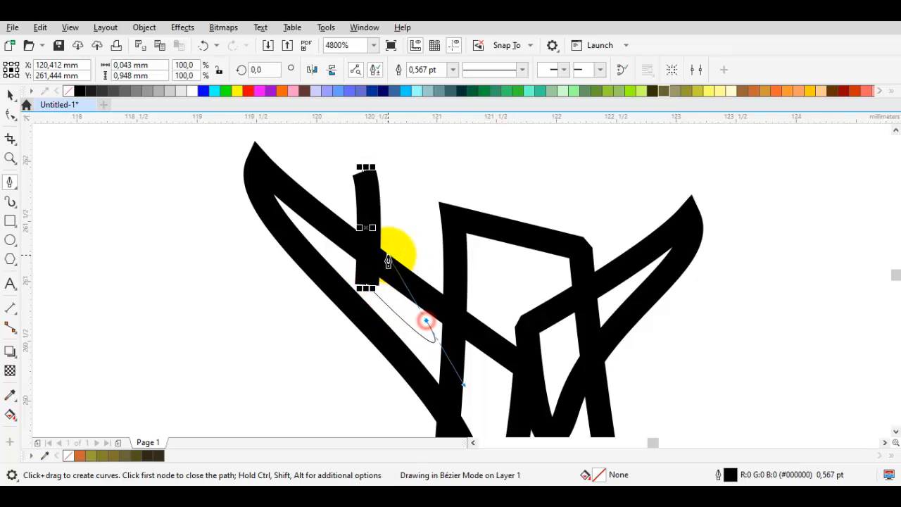
click(366, 169)
key(space)
Raise the trunk outline's two top nodes well above the branches and convert the selected nodes to cusps.
double_click(504, 264)
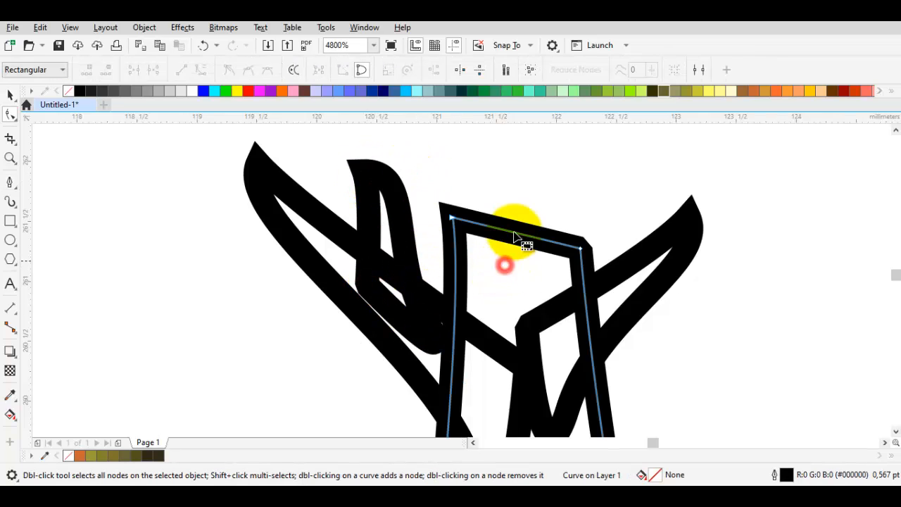
scroll(515, 232, down, 1)
drag(465, 186, 541, 164)
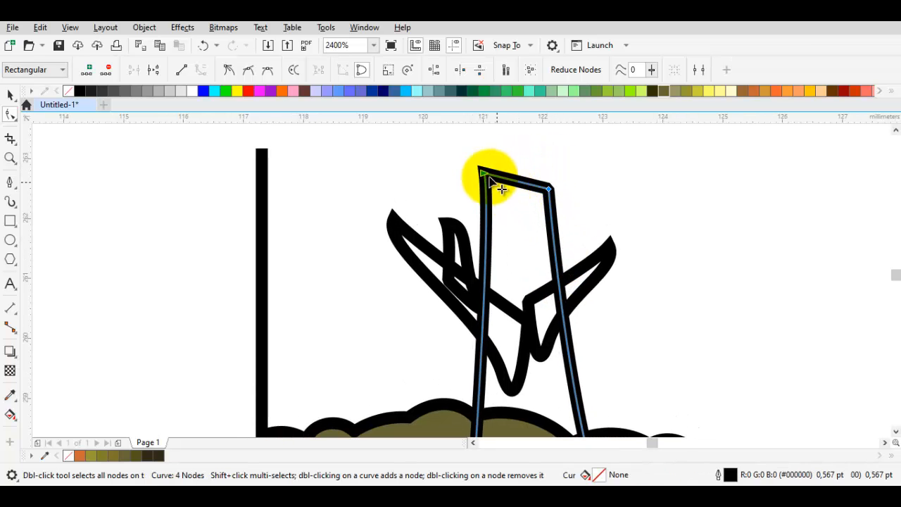
scroll(569, 195, down, 1)
right_click(569, 197)
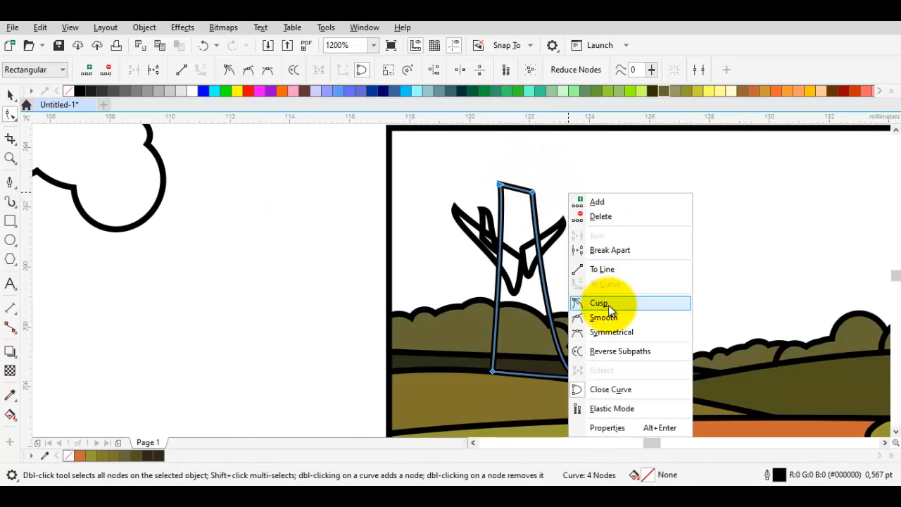
click(608, 305)
Move the trunk's upper-left node slightly up and inward to give the top edge a steeper slant.
click(499, 186)
scroll(499, 187, up, 1)
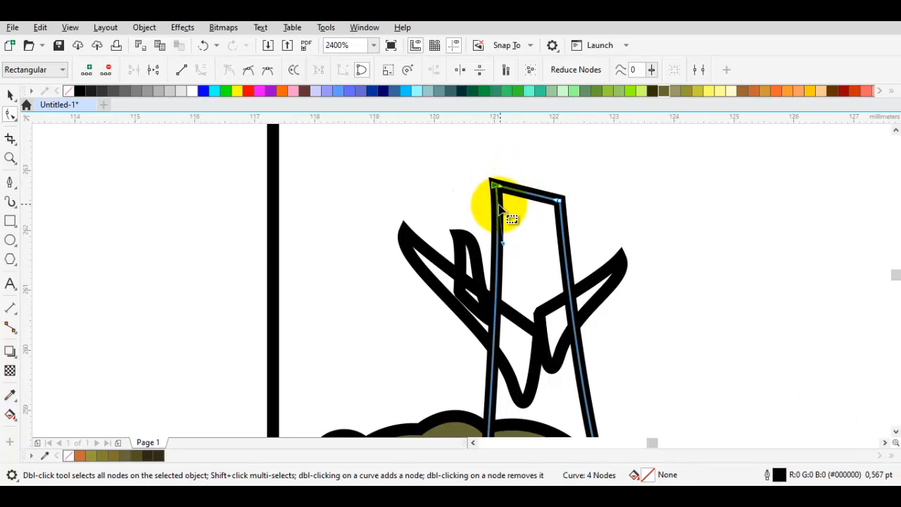
drag(493, 183, 500, 171)
click(558, 203)
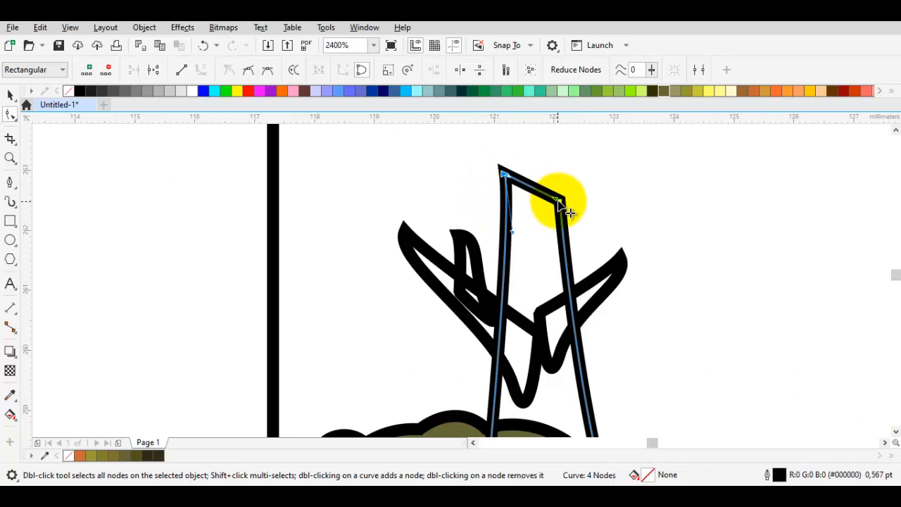
drag(567, 204, 563, 202)
Weld the trunk, both branches and the small twig into one tree outline.
scroll(388, 215, down, 1)
key(space)
drag(343, 169, 654, 327)
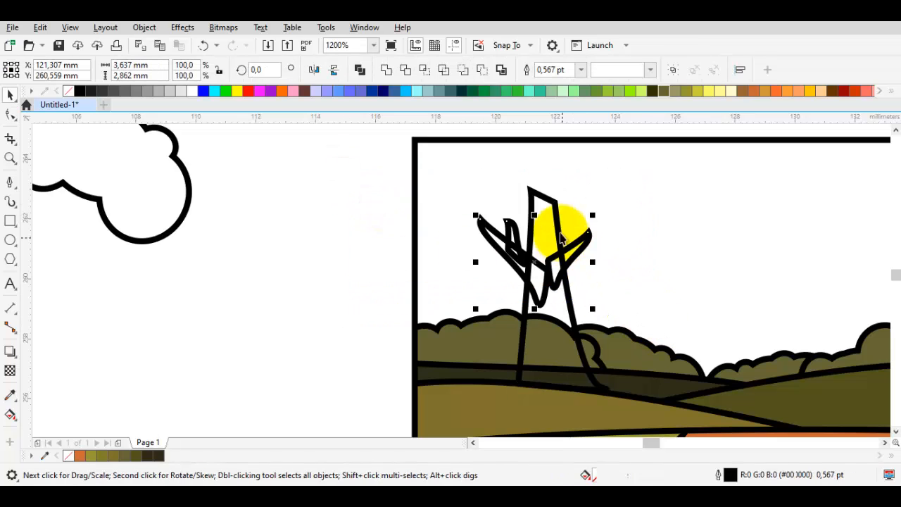
click(393, 72)
scroll(385, 200, down, 1)
click(373, 211)
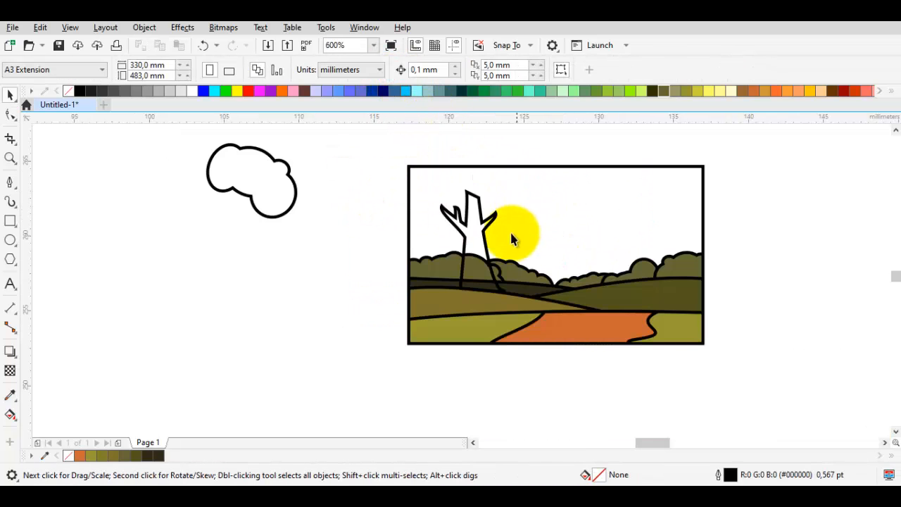
Order the tree in front of the clipped landscape and shift it slightly down so its base sits on the brown hill.
scroll(457, 267, up, 2)
click(488, 205)
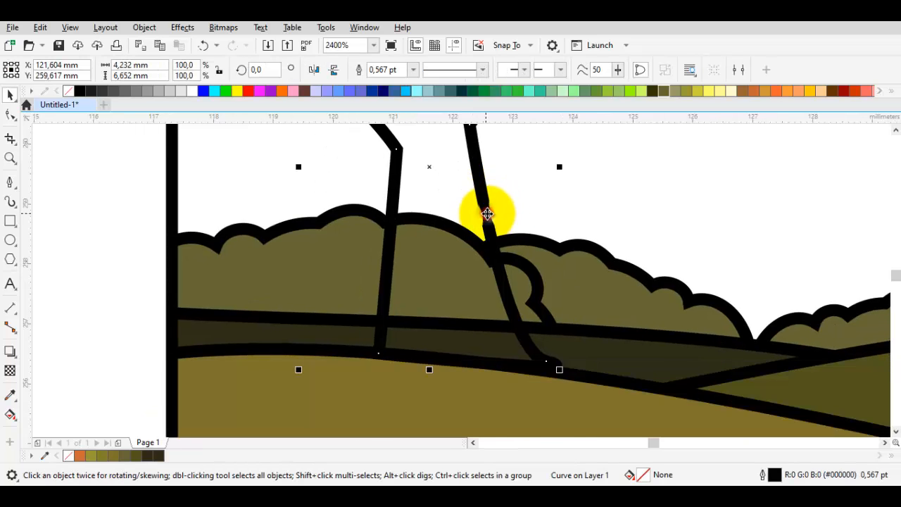
right_click(489, 205)
mouse_move(556, 209)
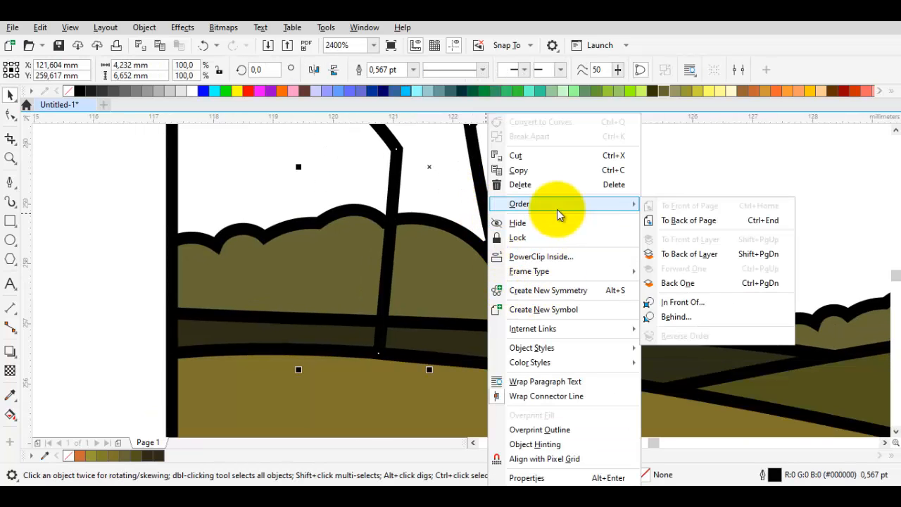
click(666, 303)
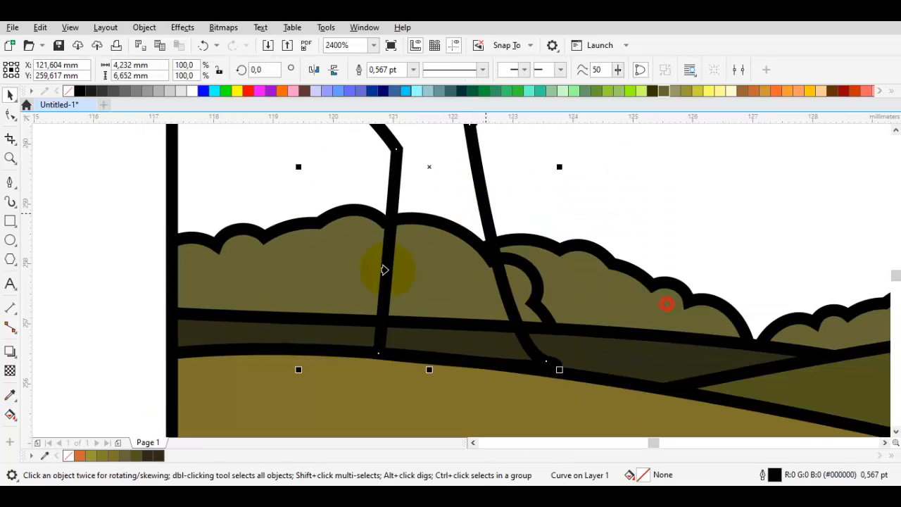
click(498, 299)
scroll(499, 249, down, 1)
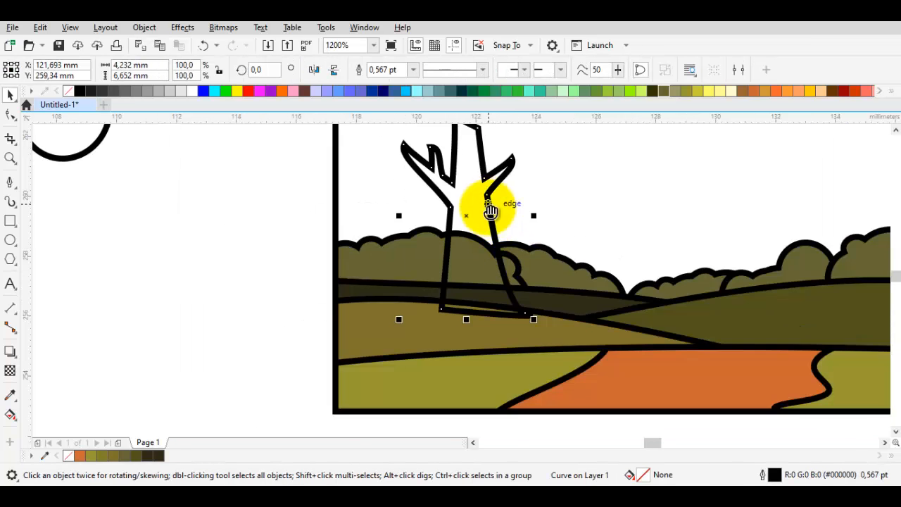
Try a dark red fill (#990000) on the tree.
drag(490, 209, 474, 290)
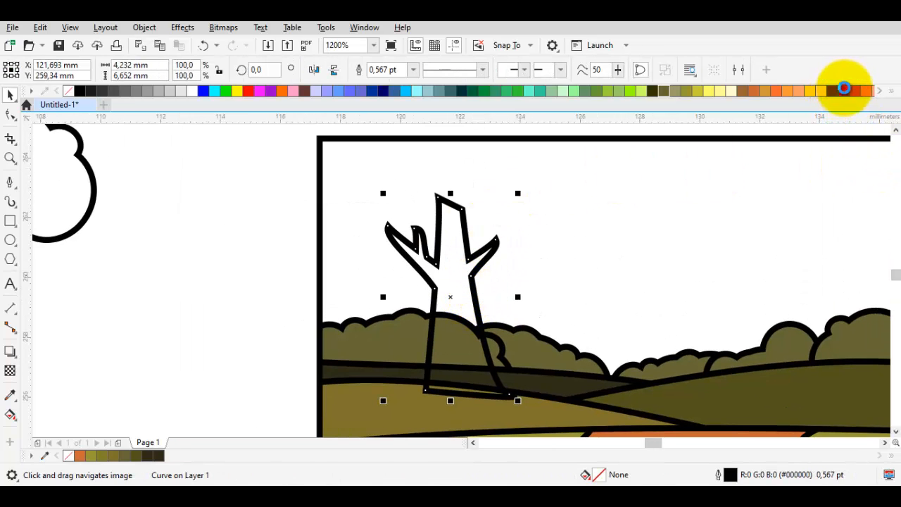
click(844, 88)
scroll(412, 282, up, 3)
scroll(489, 289, down, 3)
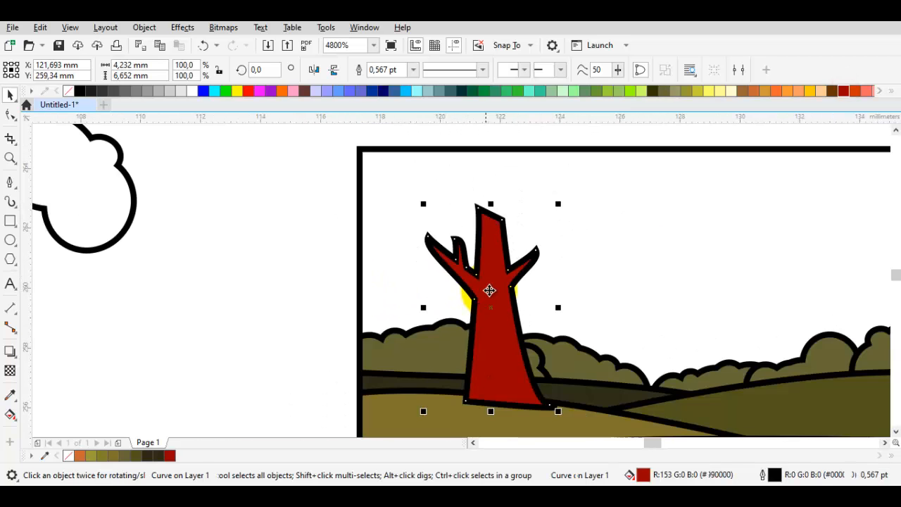
scroll(491, 287, up, 1)
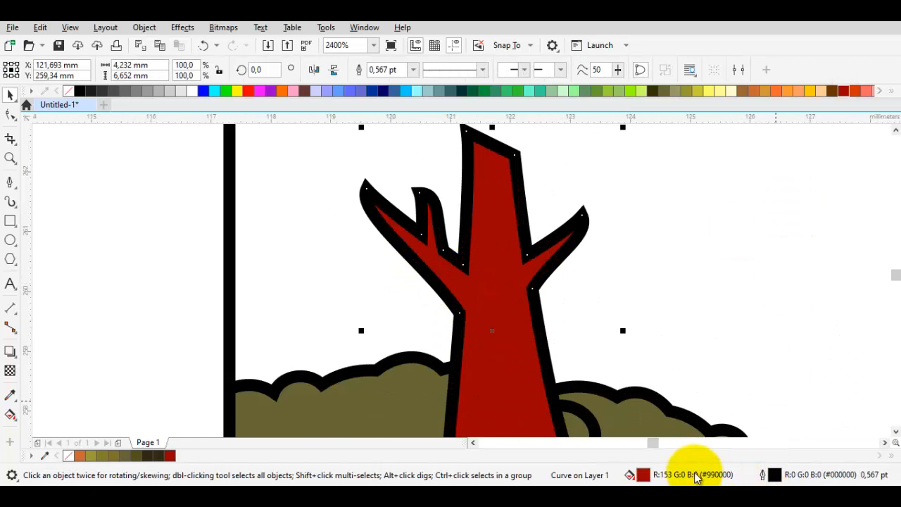
Fill the tree with the dark reddish brown shade #662200.
click(828, 89)
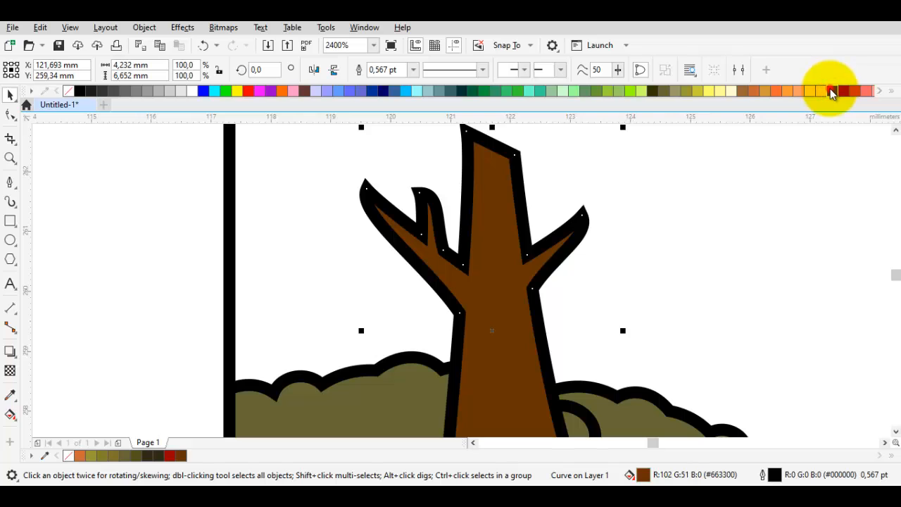
click(831, 93)
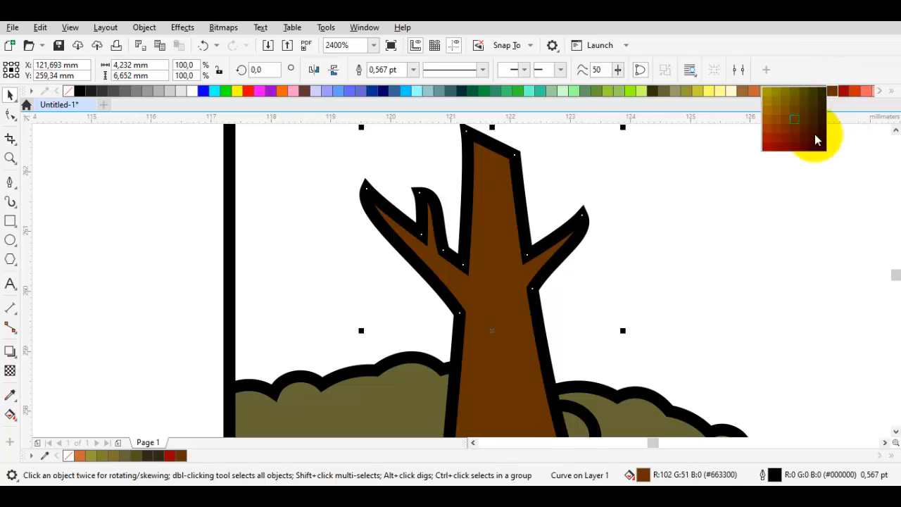
click(793, 127)
scroll(556, 274, down, 1)
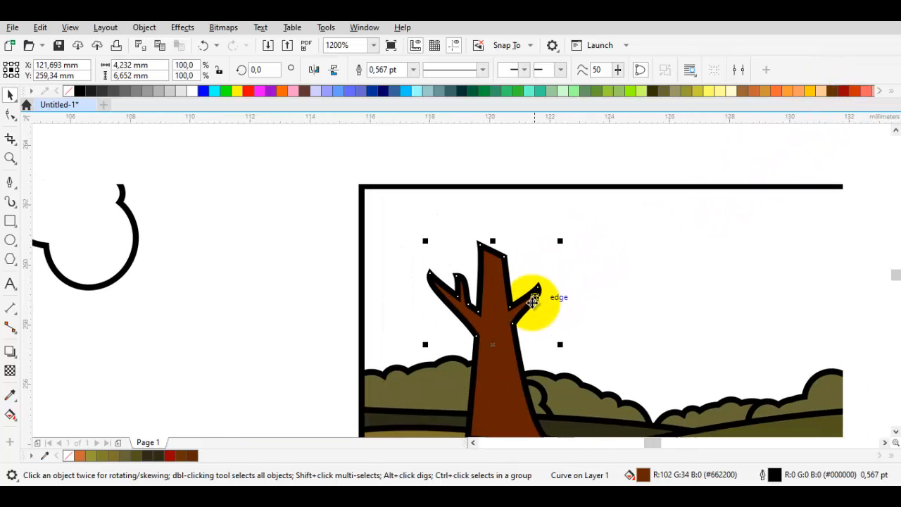
drag(421, 381, 387, 290)
click(432, 274)
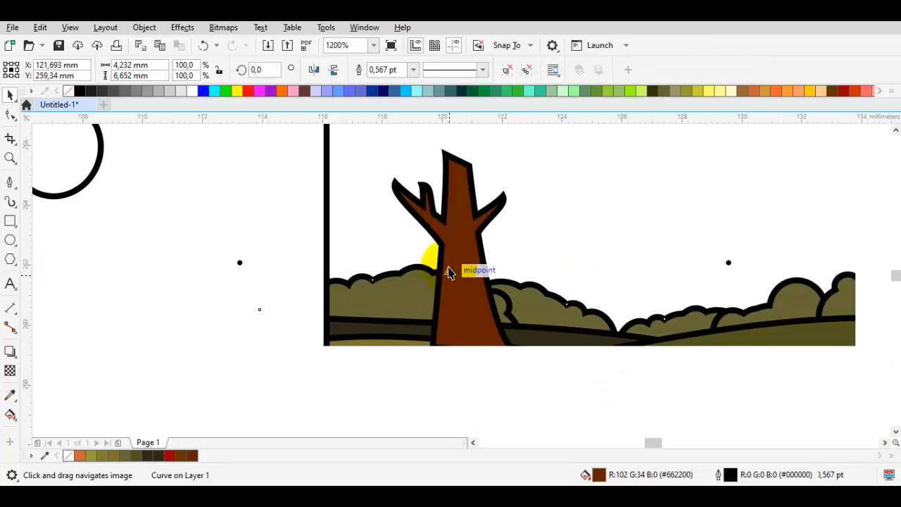
key(Escape)
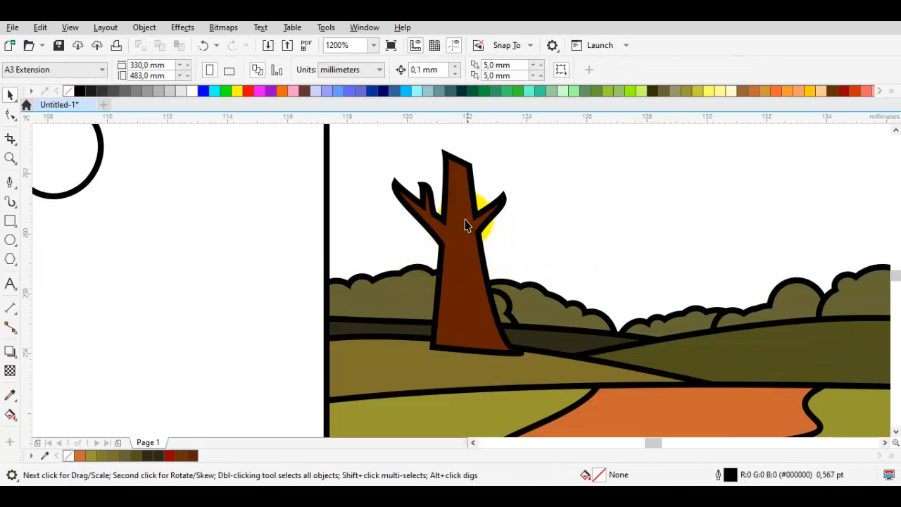
Bring the cloud outline into the frame, scale it to 40.4% and place it at the tree's right branch.
scroll(464, 227, down, 1)
drag(461, 223, 527, 225)
scroll(527, 202, up, 1)
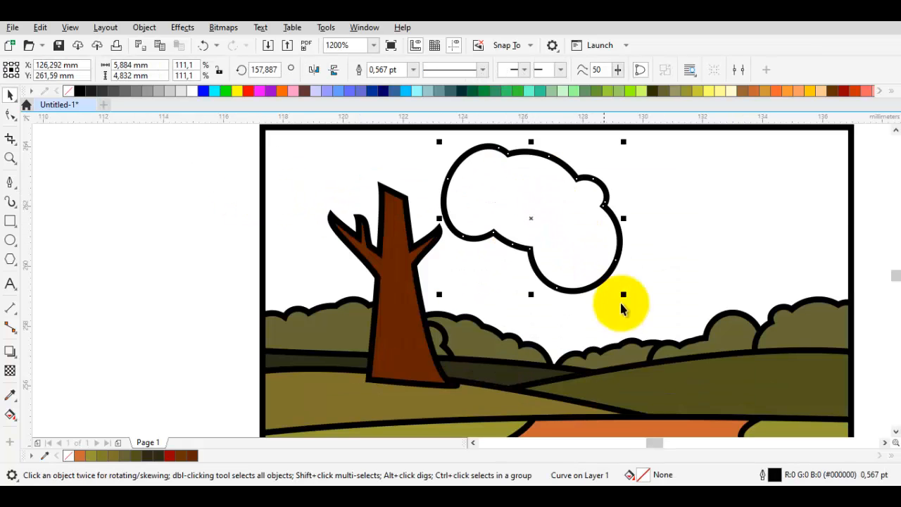
drag(643, 290, 479, 215)
drag(480, 215, 457, 274)
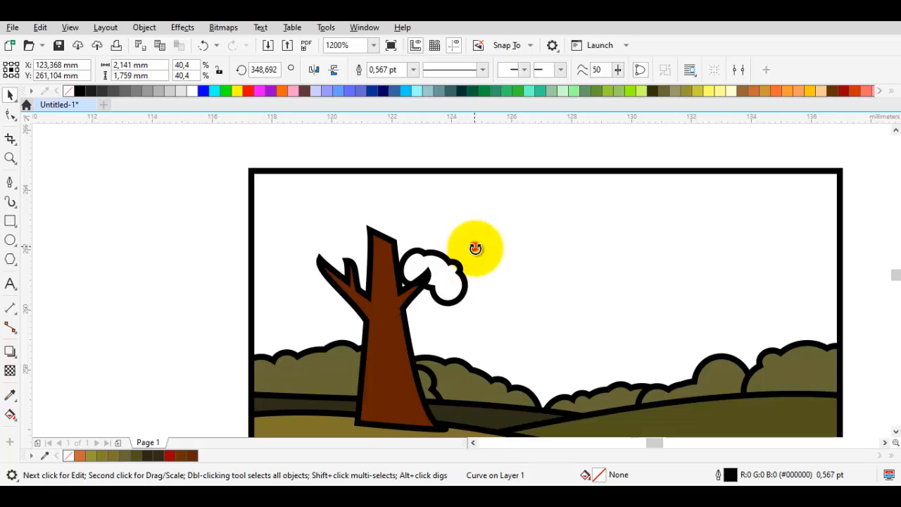
Mirror the cloud outline horizontally, rotate it to about 346.6° and position it over the right branch's tip.
scroll(460, 264, up, 2)
click(434, 295)
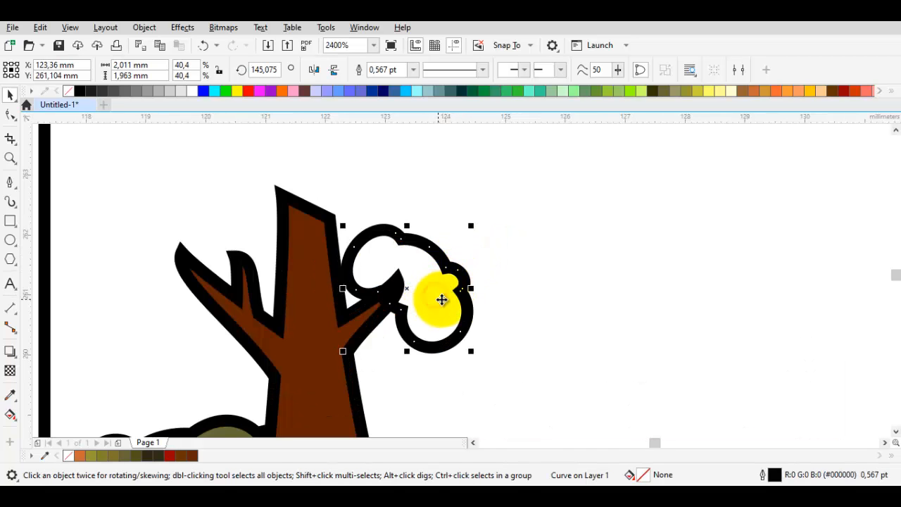
drag(472, 291, 438, 242)
click(438, 242)
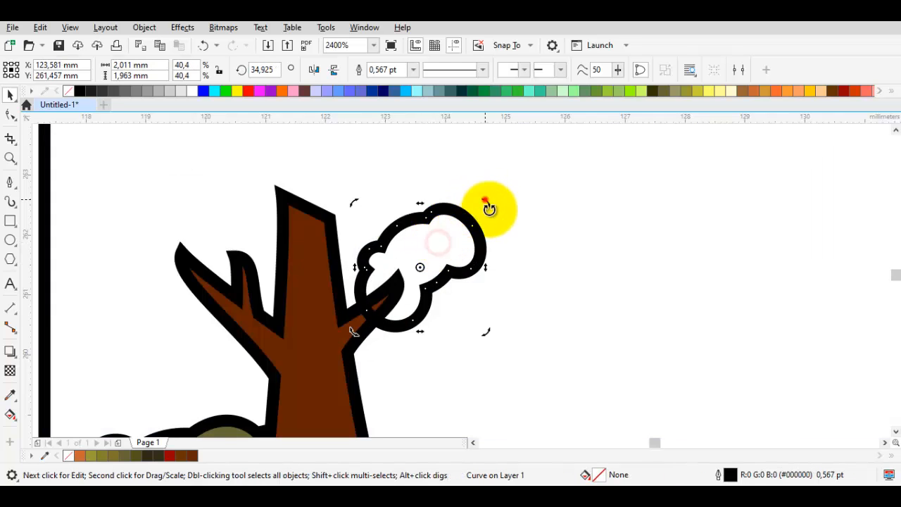
drag(486, 205, 451, 274)
scroll(458, 263, up, 2)
scroll(579, 308, down, 2)
Copy the cloud outline onto the left branch's tip, rotate the copy to about 24.4° and reduce it to about 1.7 by 1.4 mm.
drag(580, 307, 394, 281)
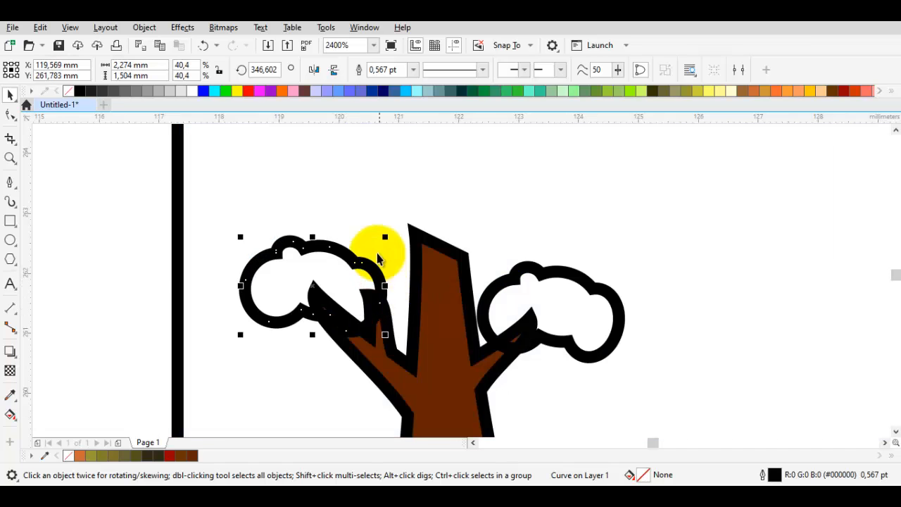
click(357, 265)
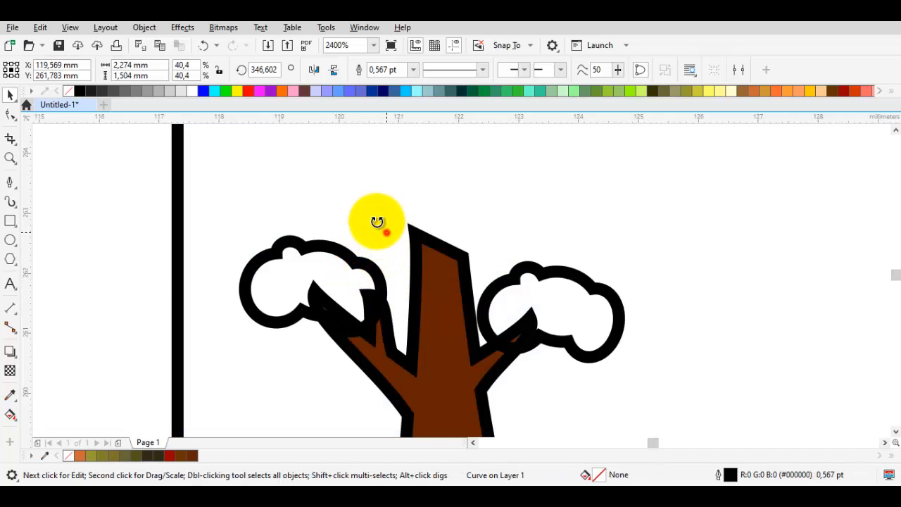
drag(377, 222, 342, 188)
click(342, 261)
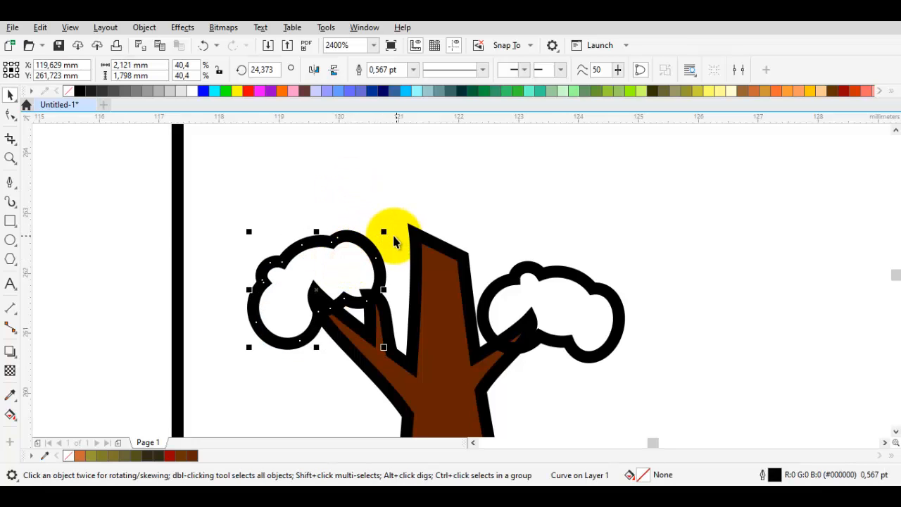
drag(385, 230, 357, 237)
Copy the left cloud outline over the small twig and flip the copy vertically.
drag(318, 273, 401, 250)
click(392, 250)
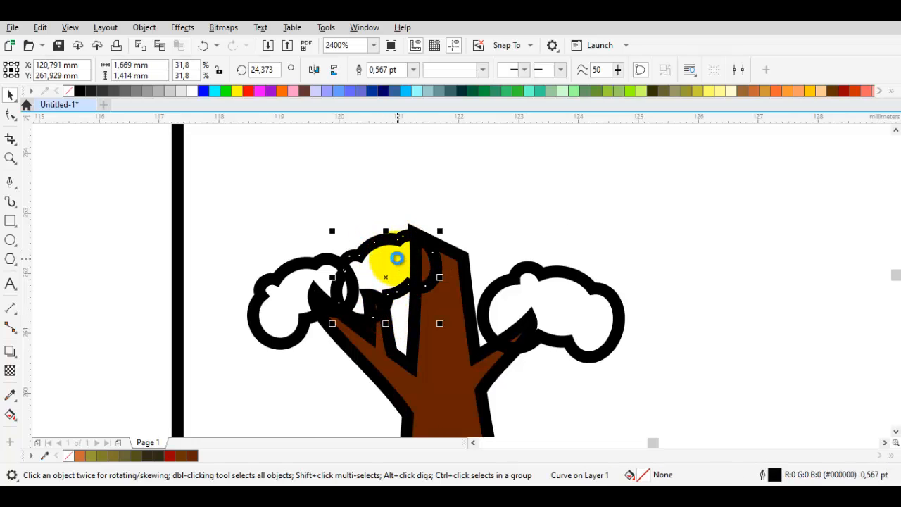
drag(396, 258, 378, 292)
scroll(376, 285, up, 2)
scroll(378, 292, down, 2)
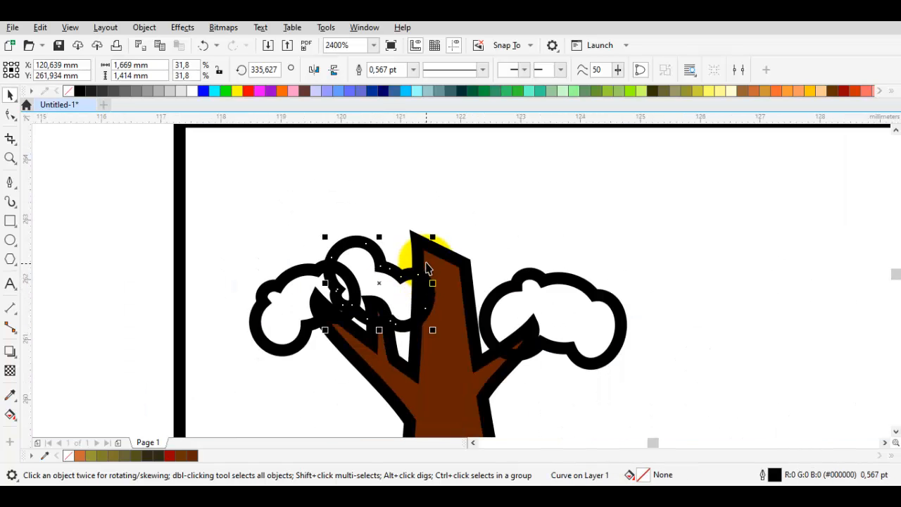
Place an enlarged copy of the twig's cloud outline, about 3.2 by 2.7 mm, over the trunk top and weld the two together.
drag(435, 238, 502, 211)
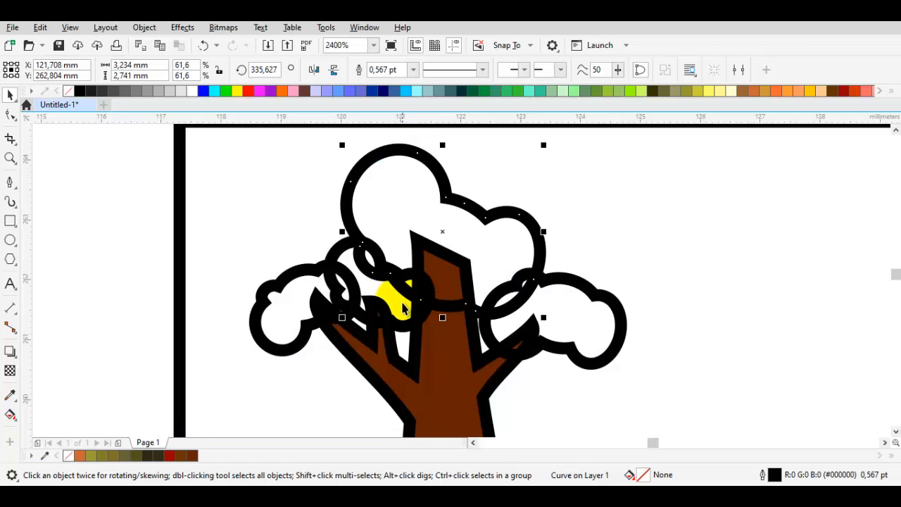
shift+click(396, 305)
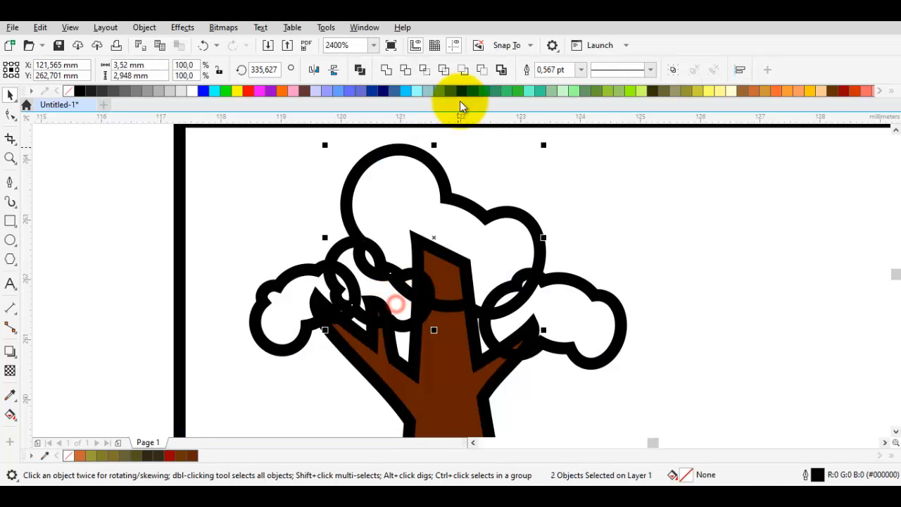
click(393, 73)
Copy the right branch's cloud outline to the upper right of the crown and weld the copy into the crown.
drag(573, 286, 546, 206)
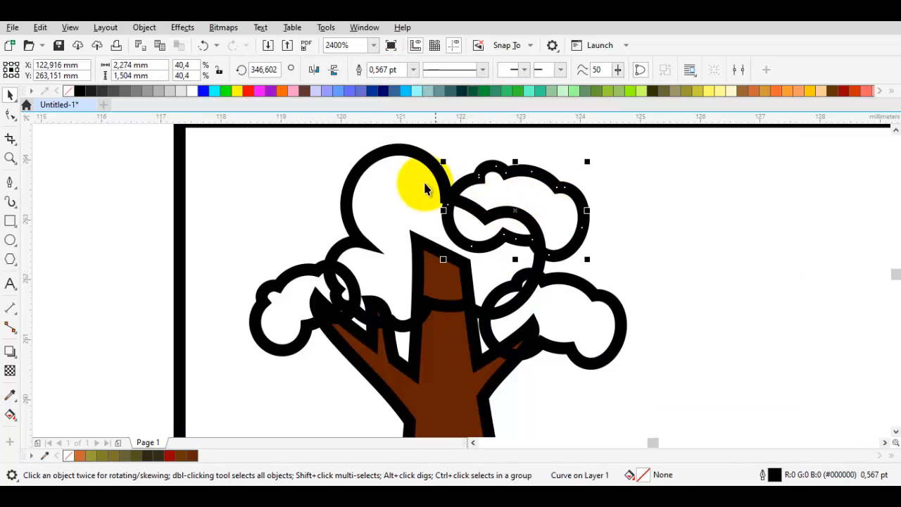
shift+click(407, 174)
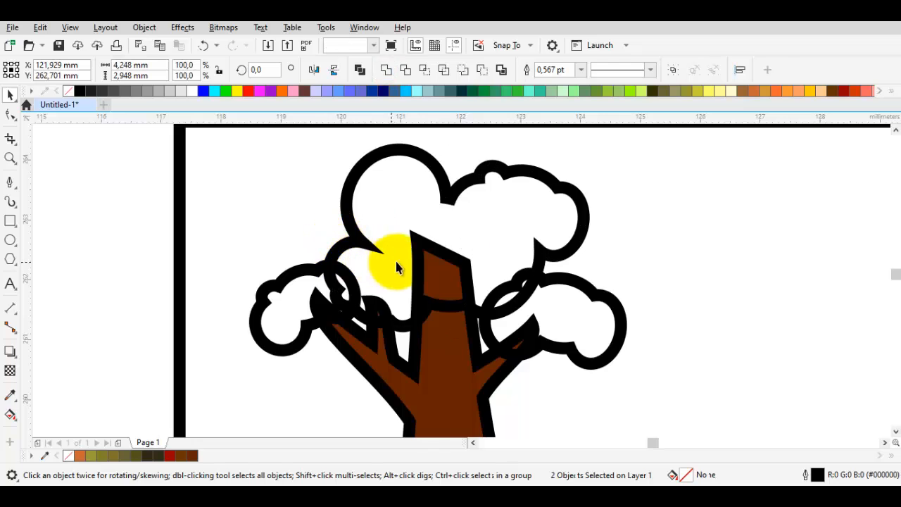
key(Escape)
scroll(424, 250, down, 2)
scroll(423, 250, down, 1)
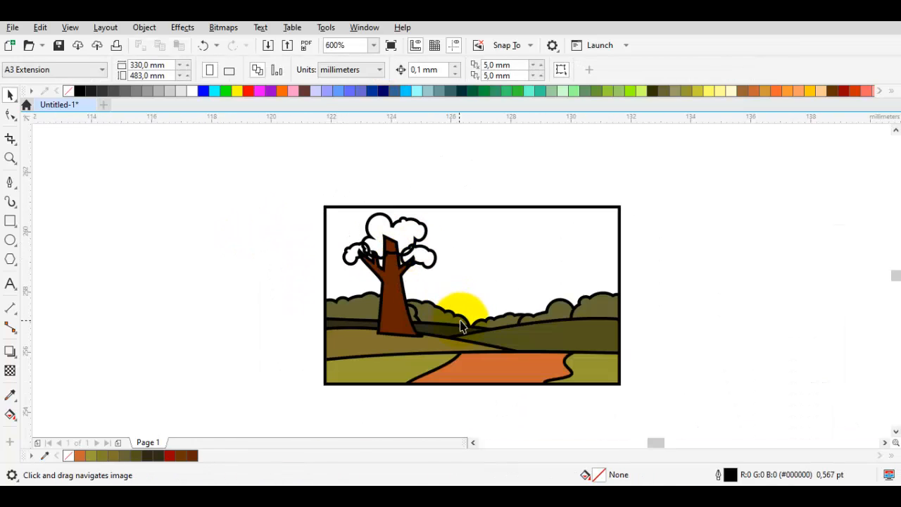
Fill the crown and the branch cloud outlines with olive green #53531D sampled from the right hill.
scroll(461, 326, up, 1)
key(i)
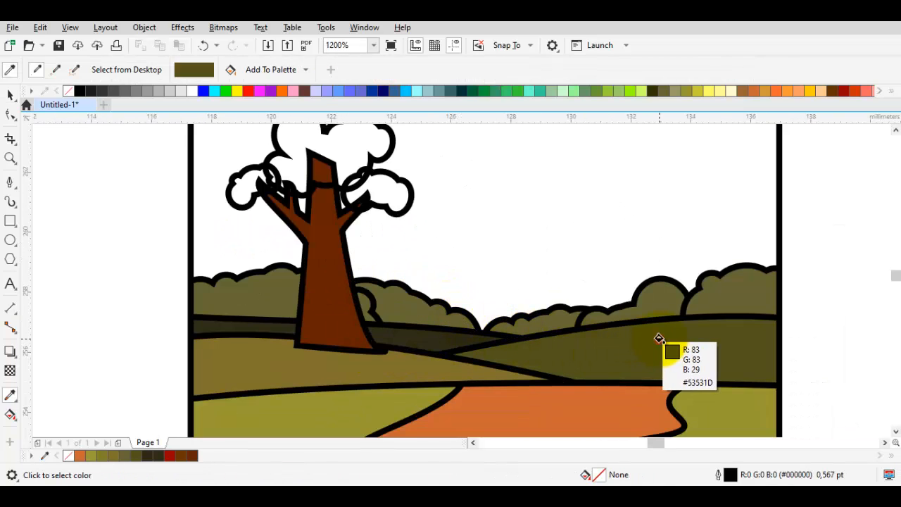
click(392, 191)
scroll(392, 245, up, 2)
click(391, 247)
click(428, 298)
scroll(450, 292, up, 1)
click(458, 289)
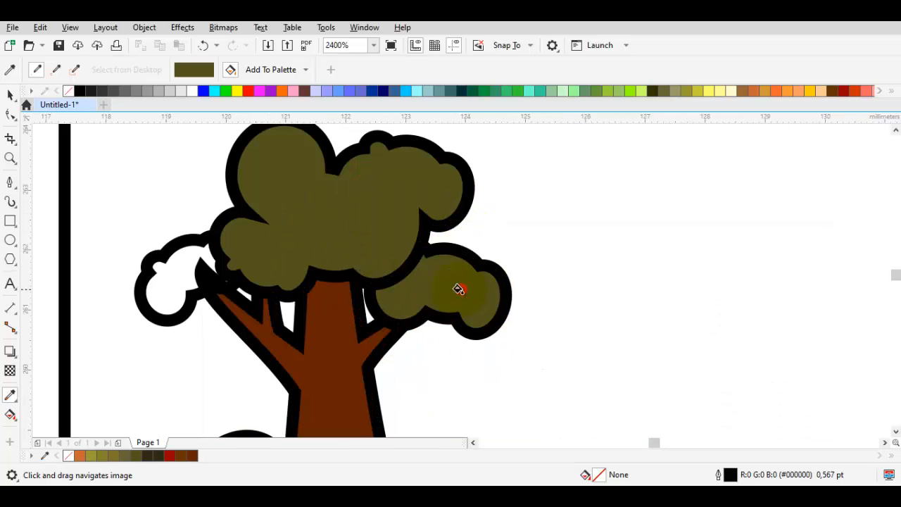
scroll(241, 289, down, 1)
key(space)
drag(298, 294, 340, 317)
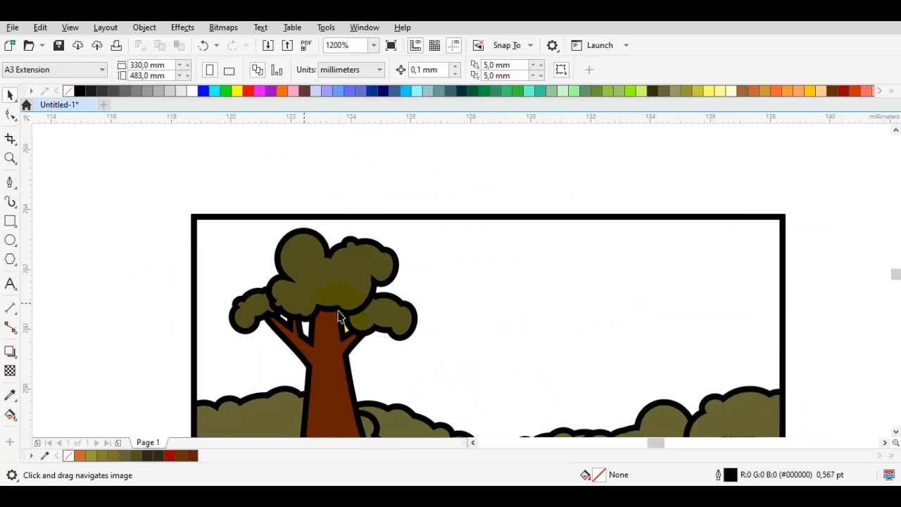
Copy the right branch's cloud over the small left twigs at about 2.3 by 1.5 mm and place the copy behind the tree.
scroll(350, 304, up, 1)
drag(448, 326, 351, 353)
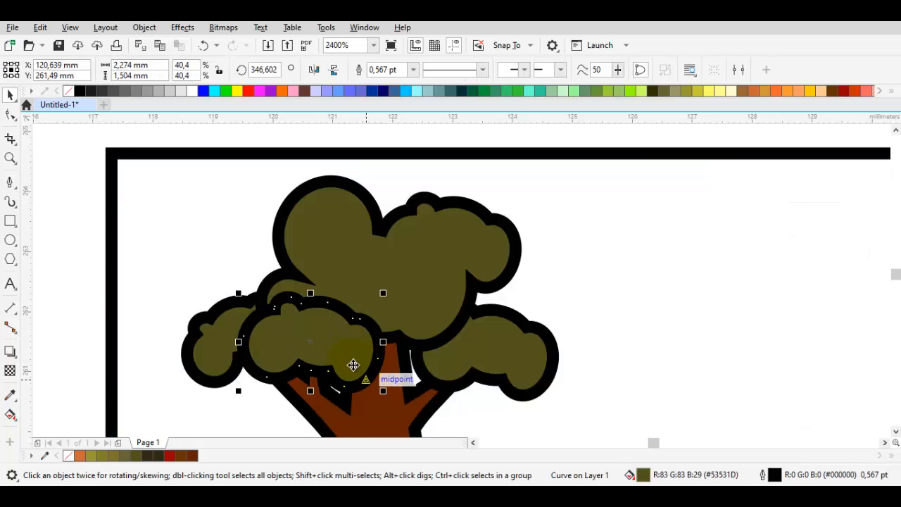
right_click(359, 359)
mouse_move(412, 205)
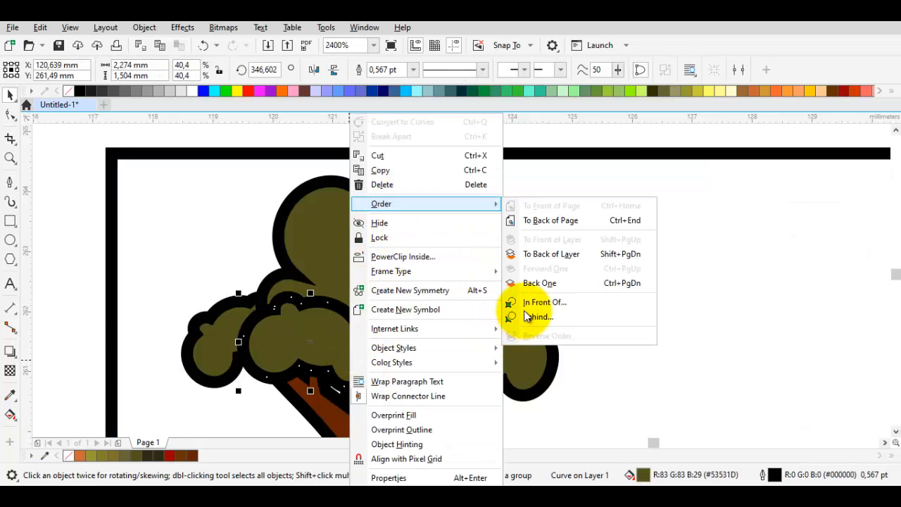
click(526, 302)
click(614, 301)
scroll(337, 370, up, 2)
drag(339, 375, 372, 328)
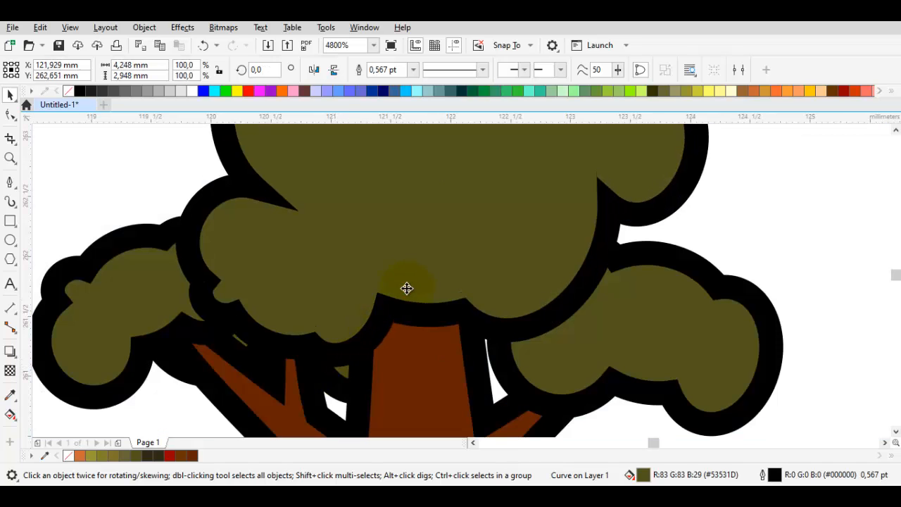
Place an enlarged cloud copy, about 3.1 by 2.1 mm, at the crown's upper left, flipped vertically and rotated to about 18.3°.
drag(406, 288, 350, 326)
scroll(341, 373, down, 1)
scroll(338, 373, up, 1)
scroll(338, 373, down, 1)
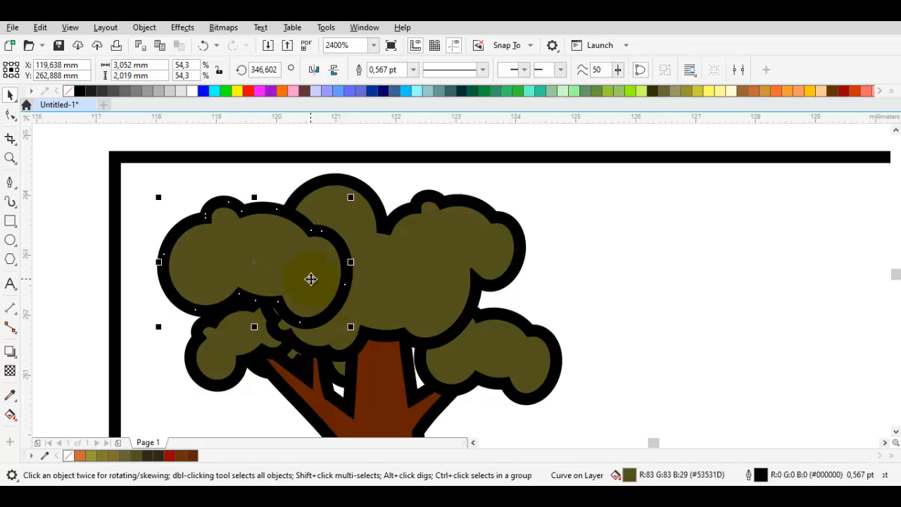
drag(360, 199, 305, 161)
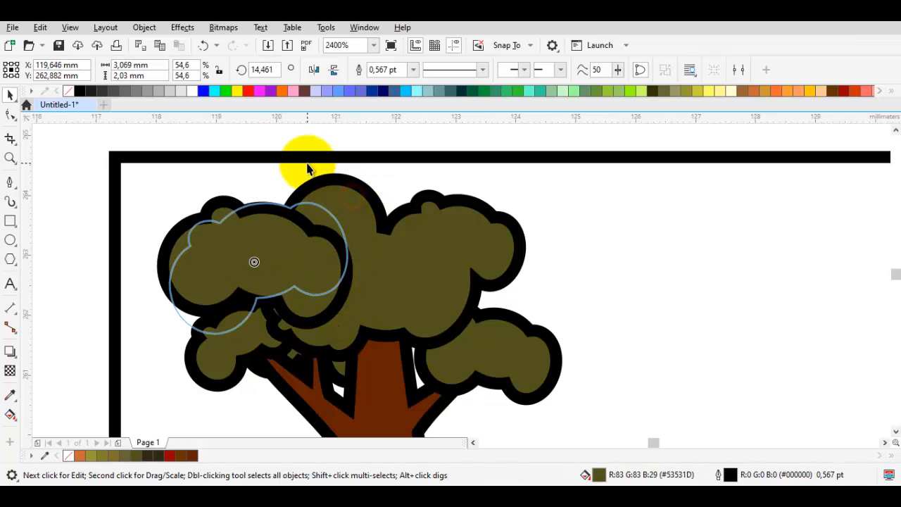
click(314, 250)
drag(259, 199, 272, 269)
click(306, 267)
drag(373, 185, 316, 156)
key(Escape)
click(288, 246)
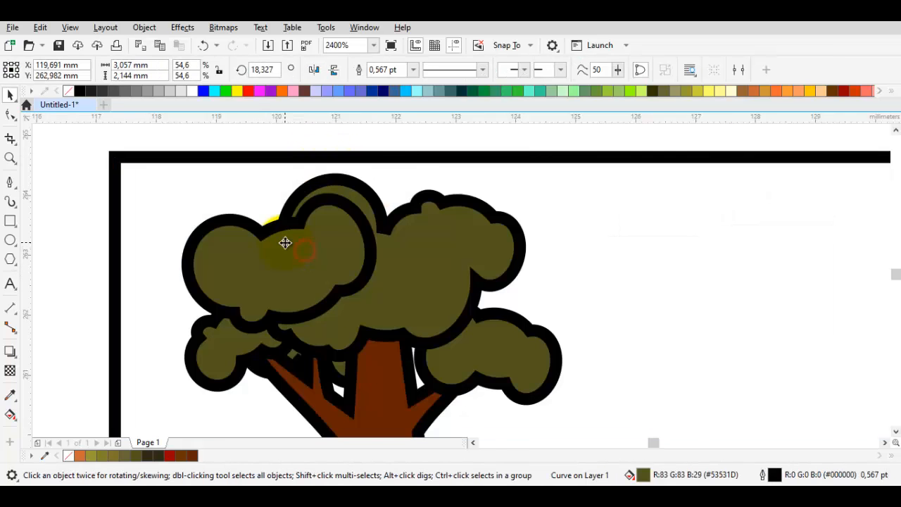
Order the enlarged upper-left cloud directly in front of the frame so it lies behind the crown.
right_click(285, 243)
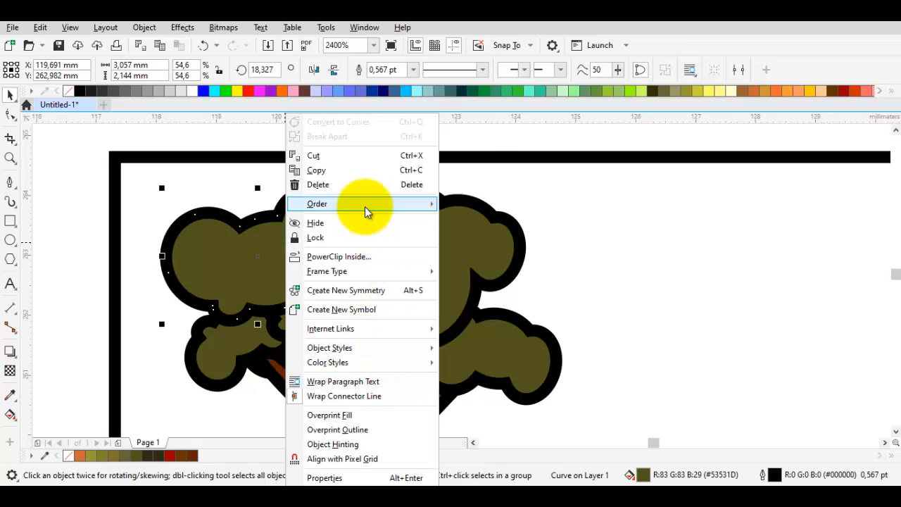
mouse_move(366, 203)
click(473, 301)
click(595, 282)
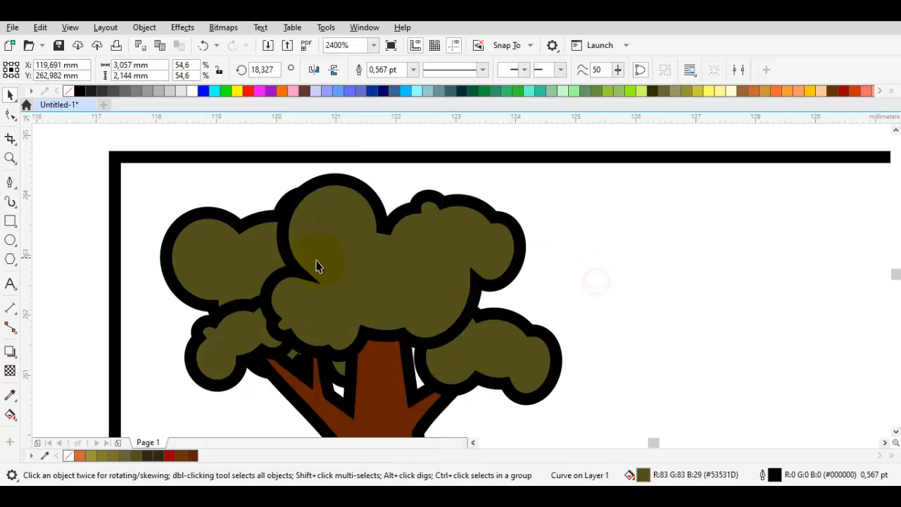
scroll(316, 261, down, 2)
key(Escape)
scroll(281, 232, up, 3)
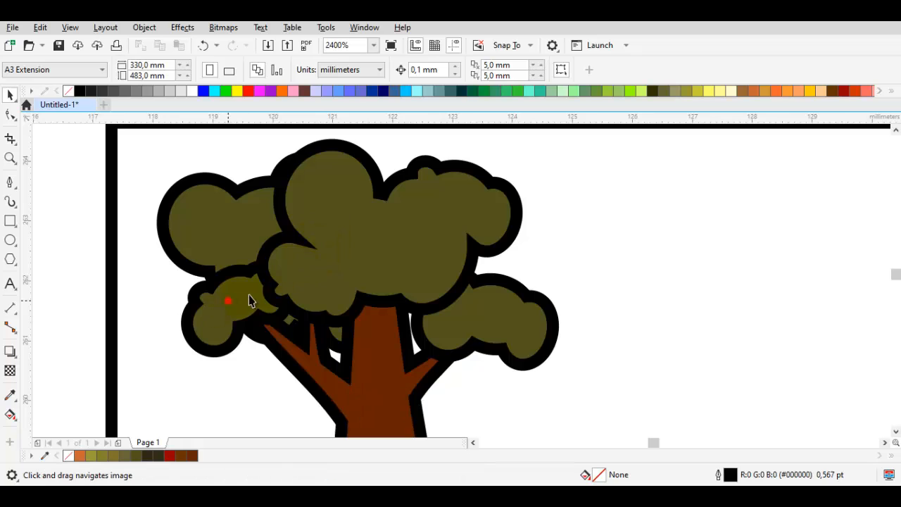
Copy the upper-left back cloud to the crown's right side, adjust the copy and weld the two back clouds together.
drag(249, 300, 497, 251)
click(497, 251)
drag(553, 214, 468, 257)
click(531, 262)
drag(526, 260, 518, 253)
click(384, 69)
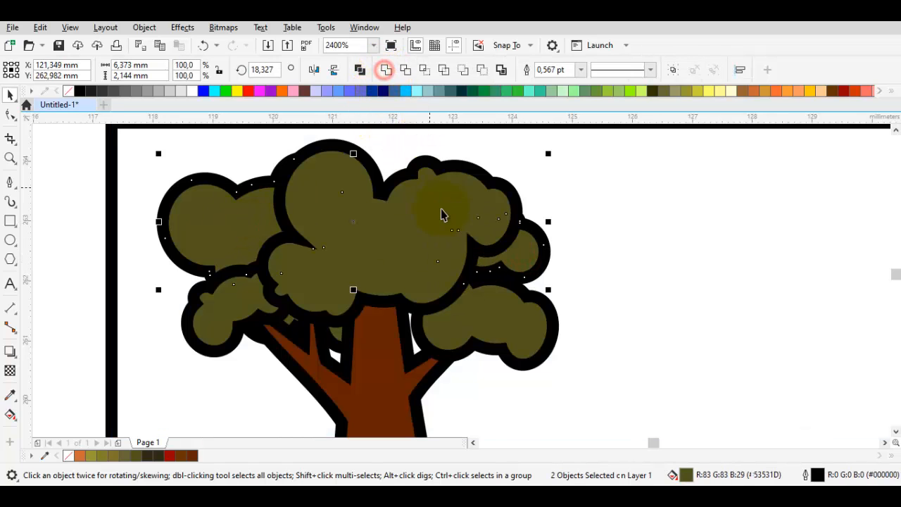
scroll(444, 246, down, 2)
key(Escape)
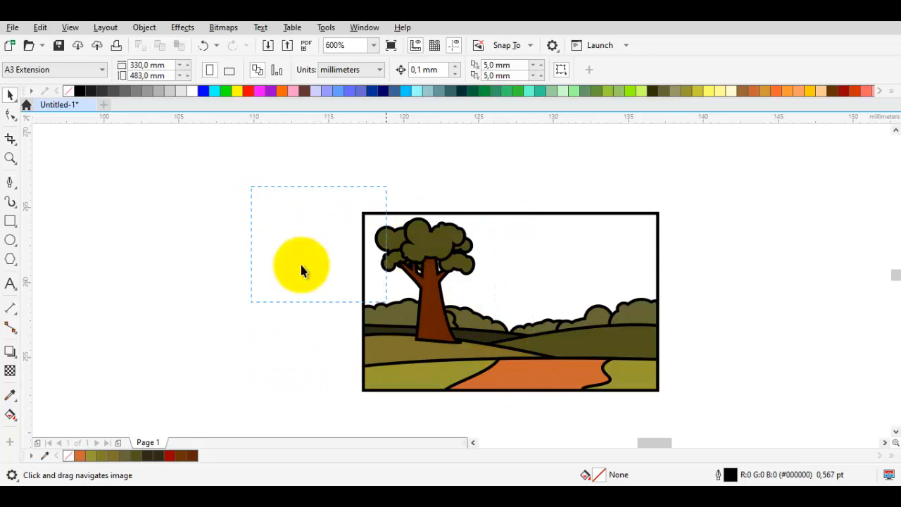
Enlarge the tree's main crown to about 4.7 by 3.3 mm and shift it slightly over the trunk.
click(438, 226)
scroll(434, 260, up, 2)
drag(540, 190, 566, 171)
drag(505, 249, 491, 251)
scroll(491, 251, down, 1)
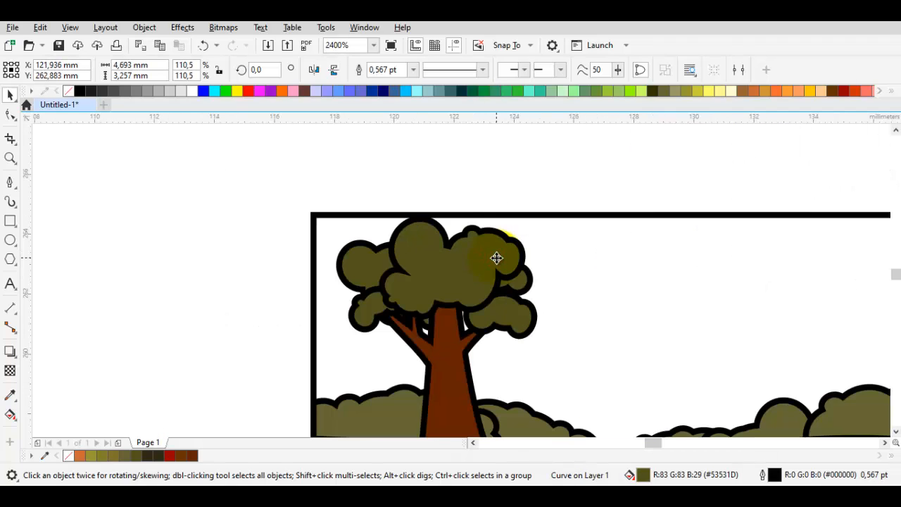
key(Escape)
scroll(485, 260, down, 1)
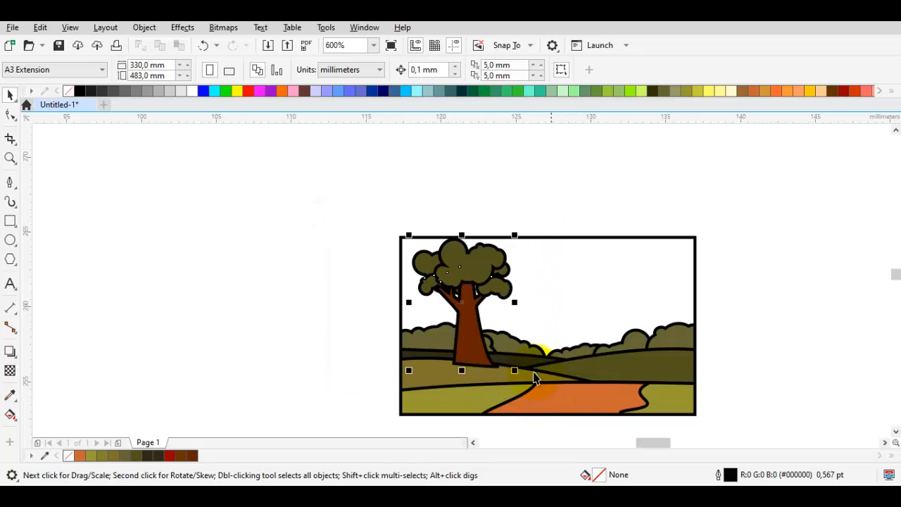
Group the tree's six parts, PowerClip the group inside the landscape frame and open the frame's contents for editing.
right_click(465, 279)
click(502, 165)
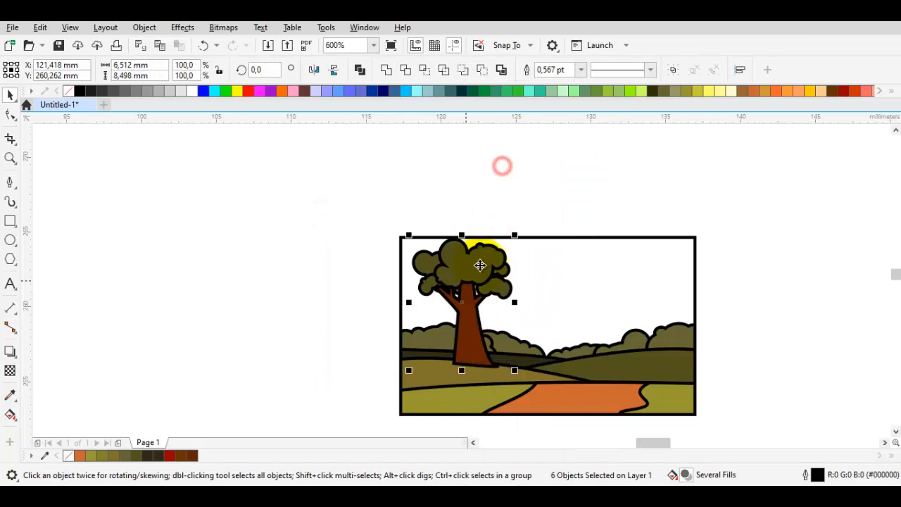
right_click(476, 281)
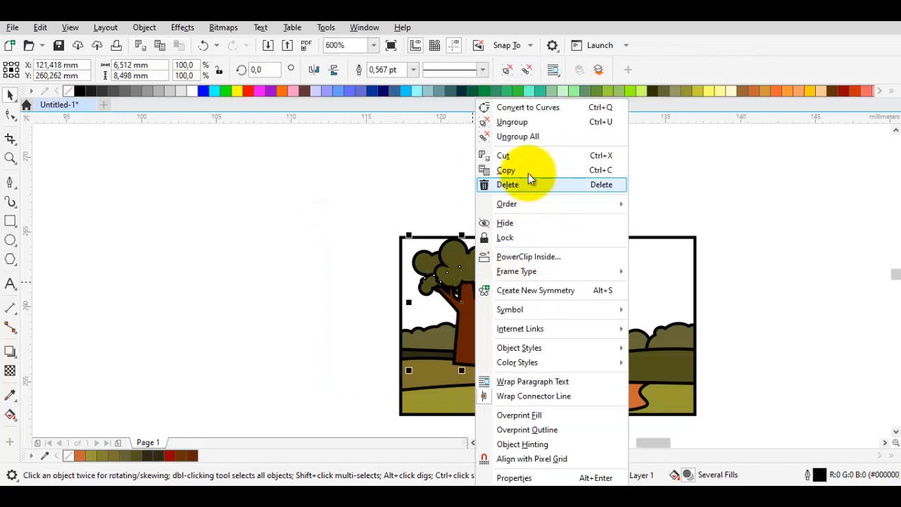
click(541, 256)
click(563, 265)
double_click(561, 276)
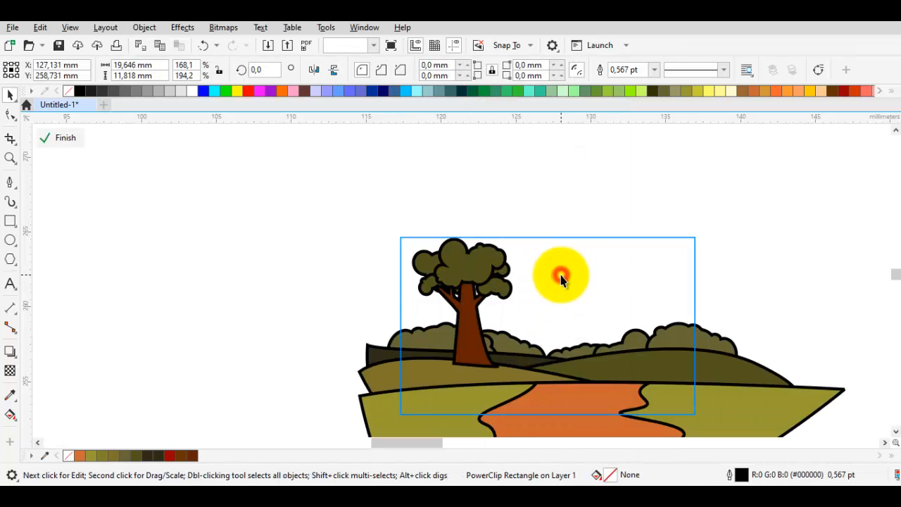
scroll(471, 305, up, 2)
Try to order the tree group behind the dark hill, and return it to the front of the landscape group.
right_click(444, 284)
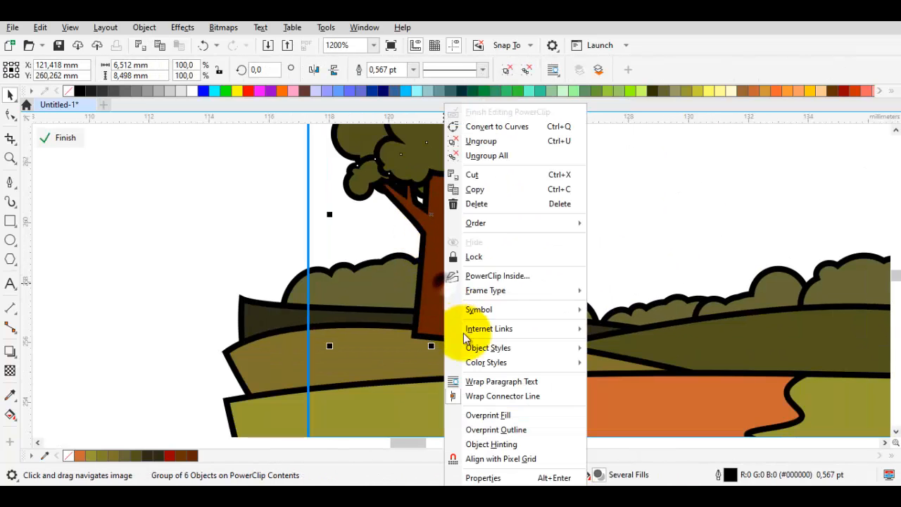
mouse_move(496, 223)
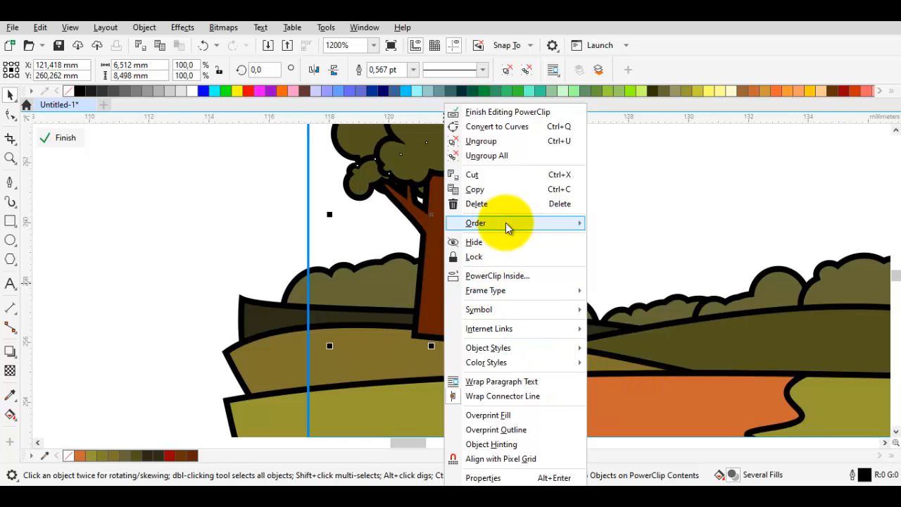
click(623, 336)
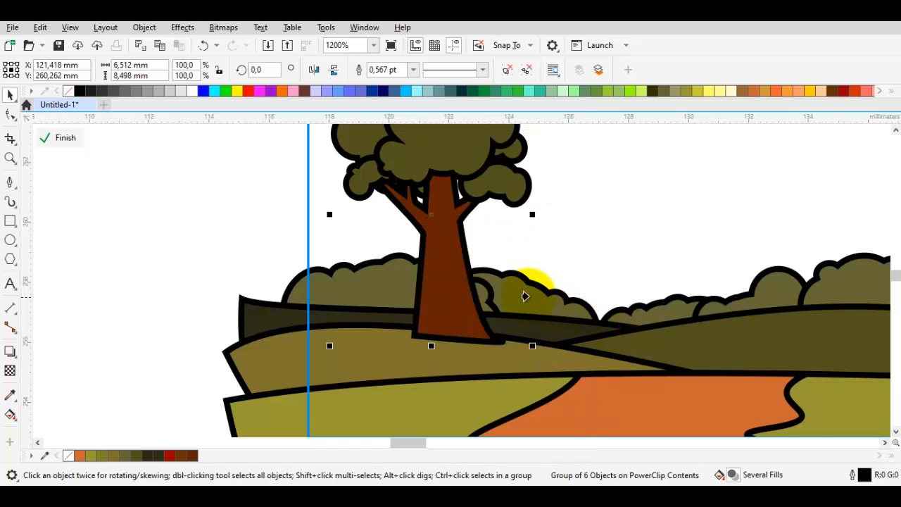
click(380, 314)
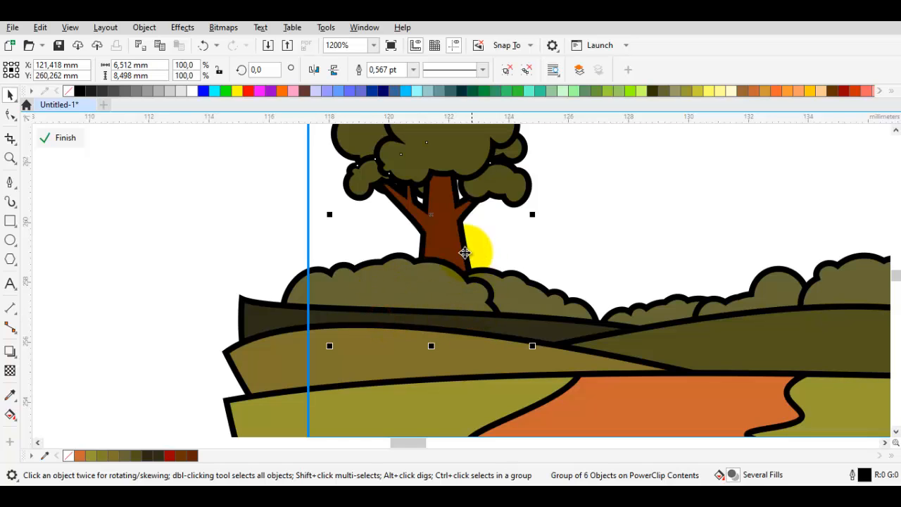
right_click(461, 211)
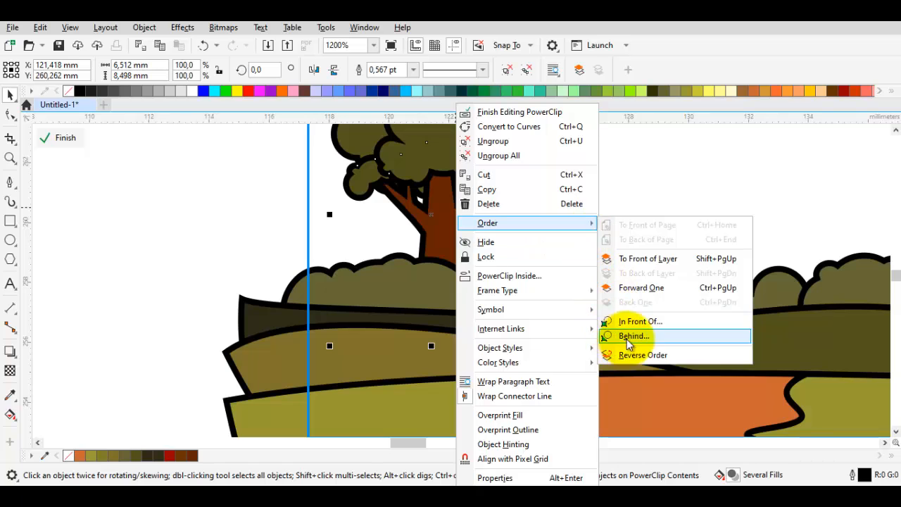
click(619, 321)
click(437, 285)
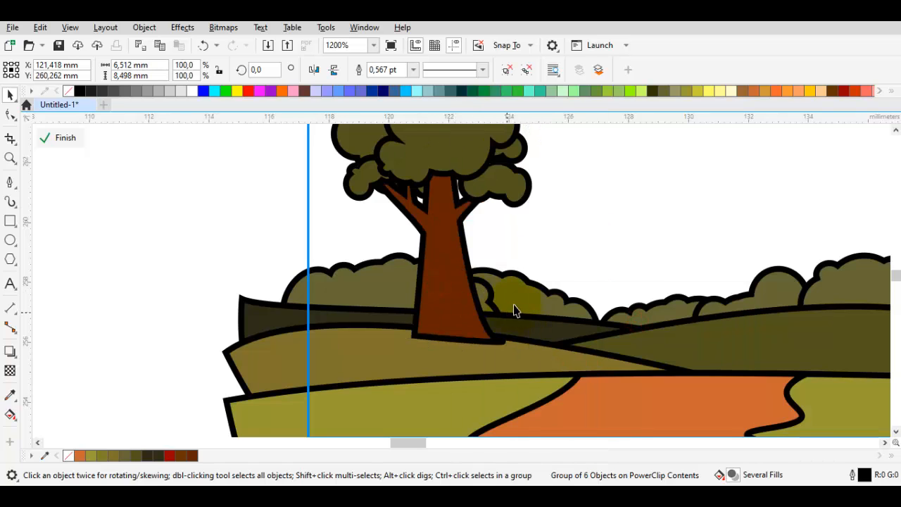
drag(514, 310, 534, 270)
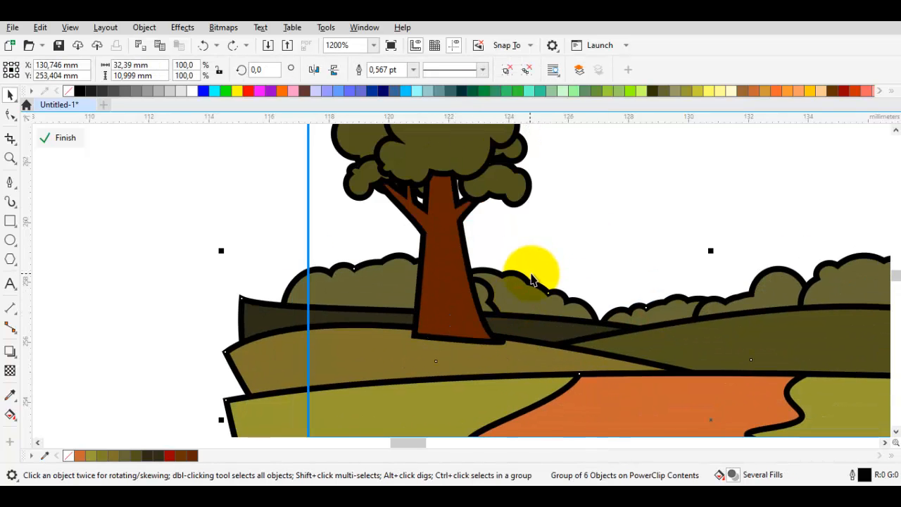
Ungroup the landscape's hills, path and bushes inside the frame.
click(189, 255)
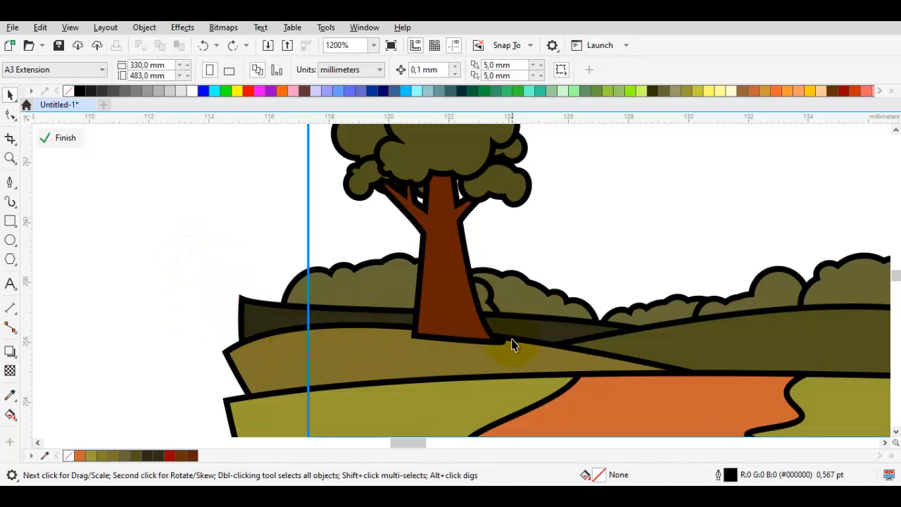
click(542, 343)
right_click(557, 328)
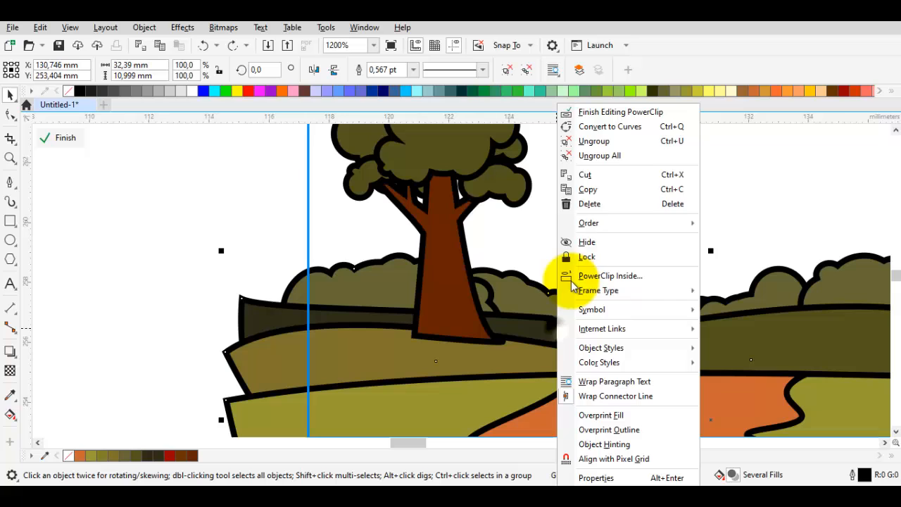
click(597, 140)
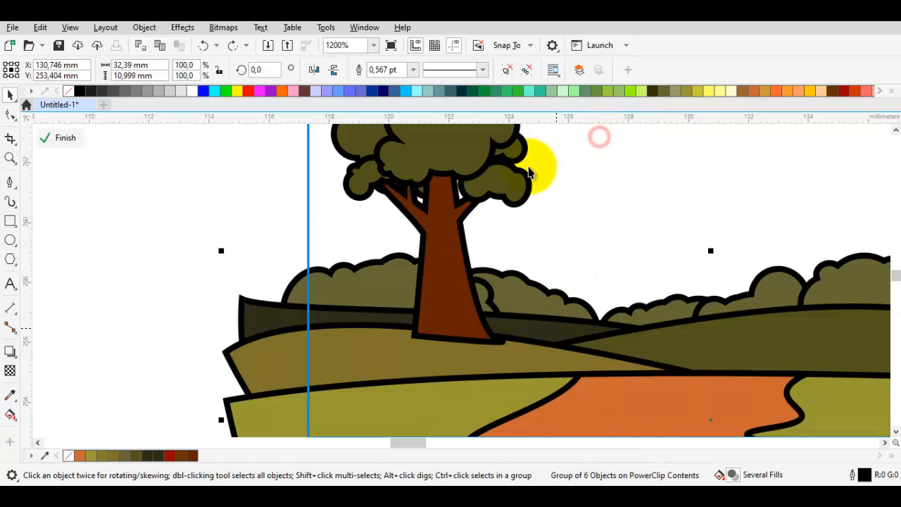
Order the tree group in front of the bushes but behind the dark hill.
click(458, 274)
right_click(458, 275)
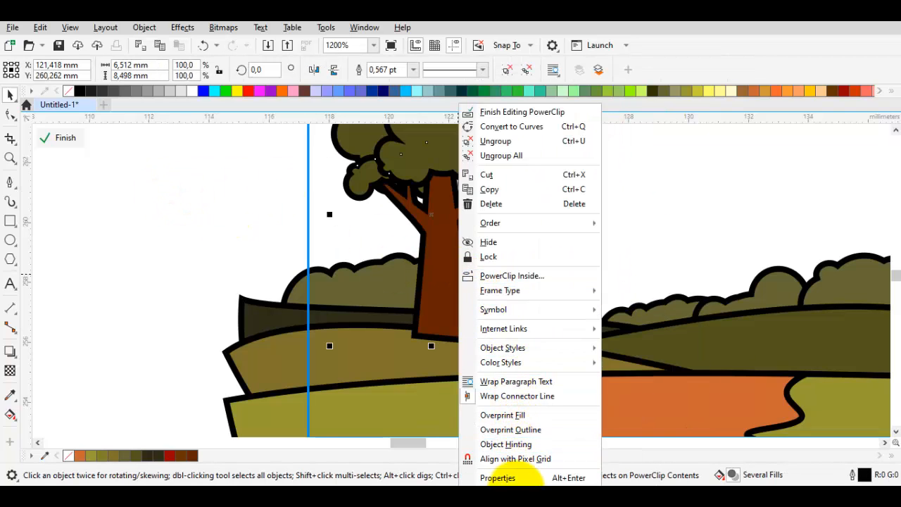
mouse_move(546, 220)
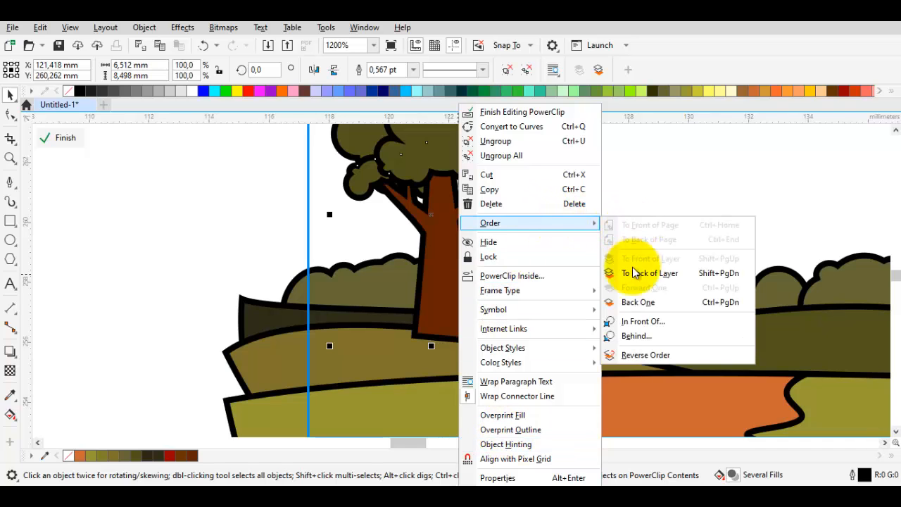
click(644, 322)
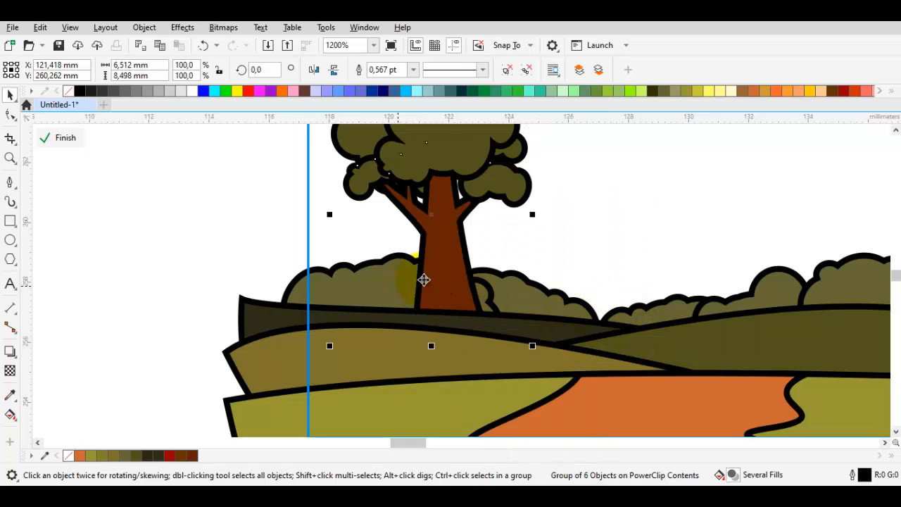
Reposition the tree group on the dark hill, centred at about X 121.1 mm, Y 259.5 mm.
click(452, 240)
scroll(452, 240, down, 1)
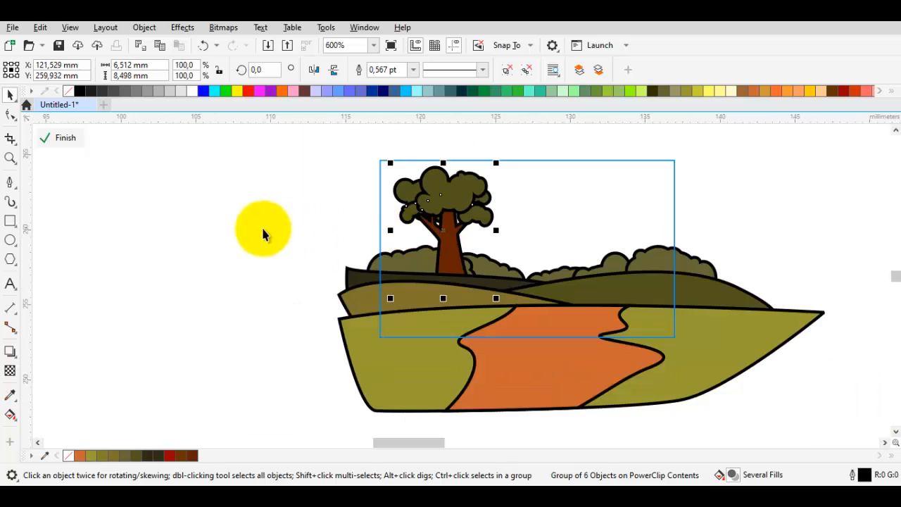
click(261, 228)
scroll(452, 217, up, 1)
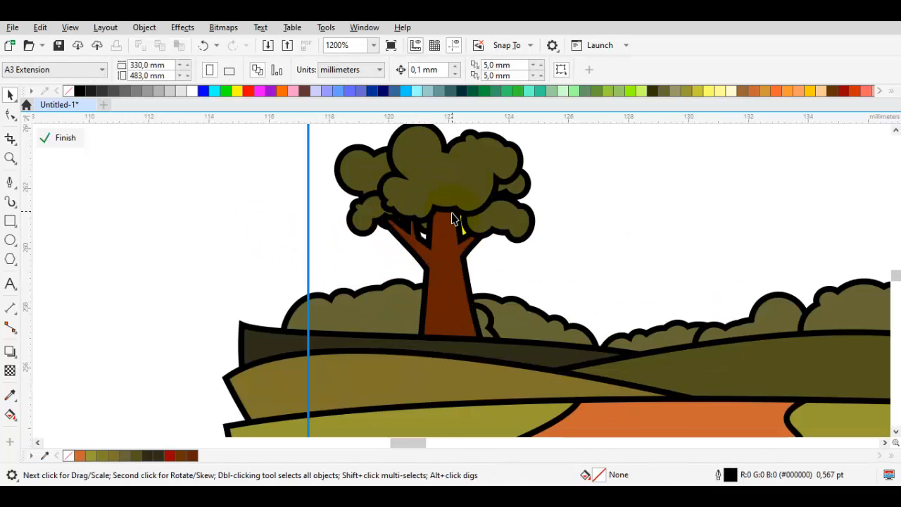
click(454, 216)
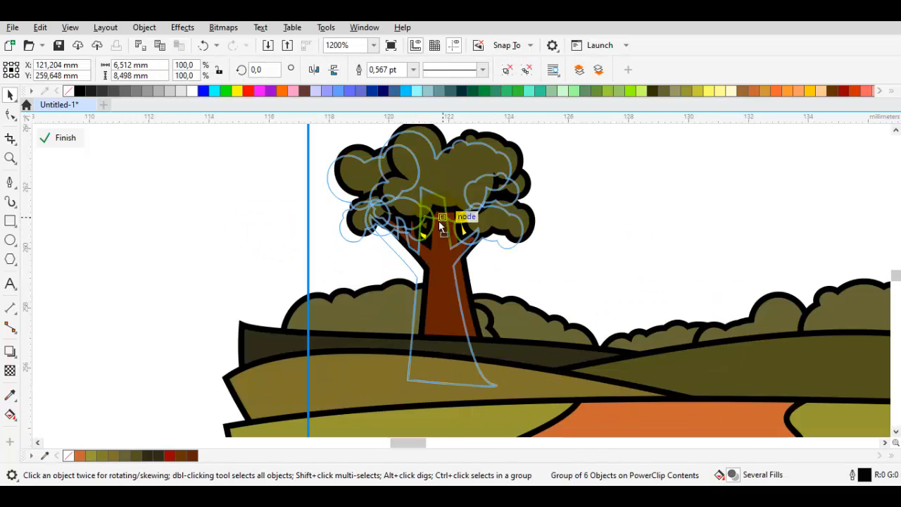
scroll(438, 224, down, 1)
click(442, 233)
scroll(440, 239, up, 1)
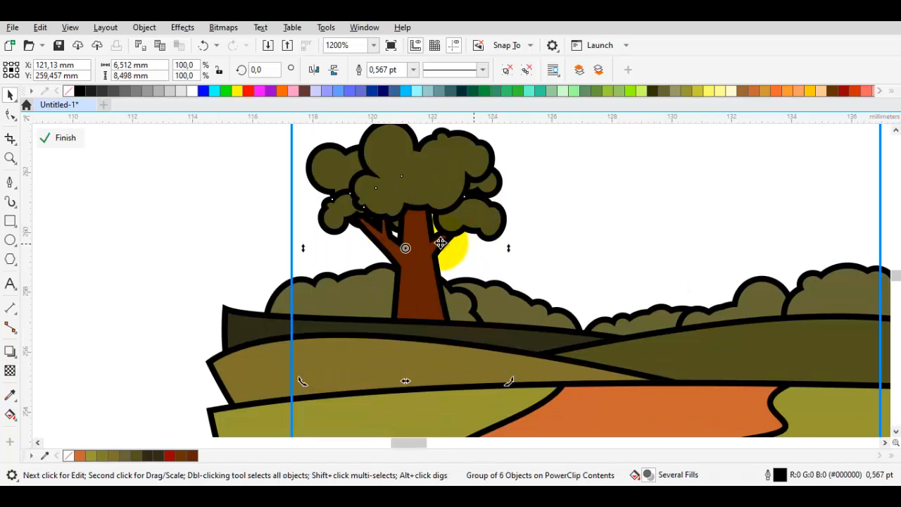
Create a horizontally mirrored copy of the tree group and place it over the olive hill, centred at about X 133.3 mm.
drag(507, 248, 760, 220)
drag(745, 214, 565, 254)
drag(569, 251, 582, 246)
Send the mirrored tree to the back of the layer and shift it left to about X 132.7 mm.
right_click(582, 246)
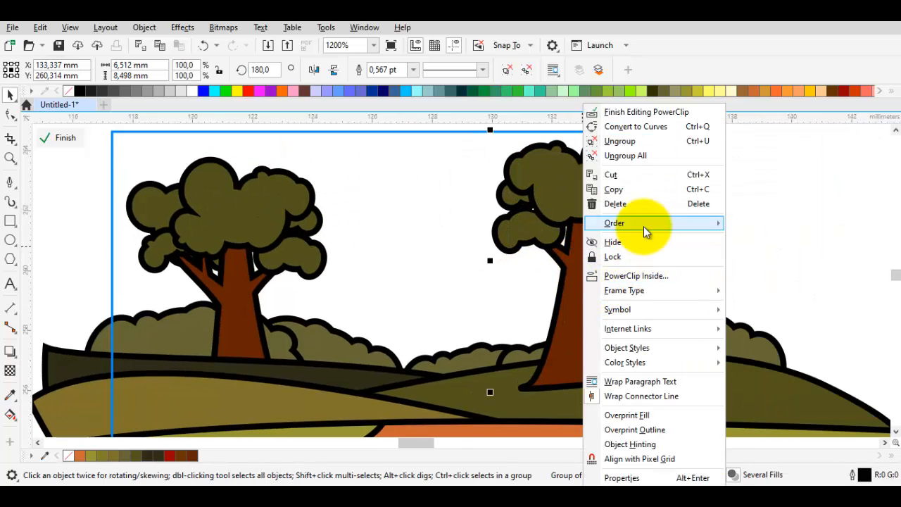
mouse_move(658, 224)
click(794, 276)
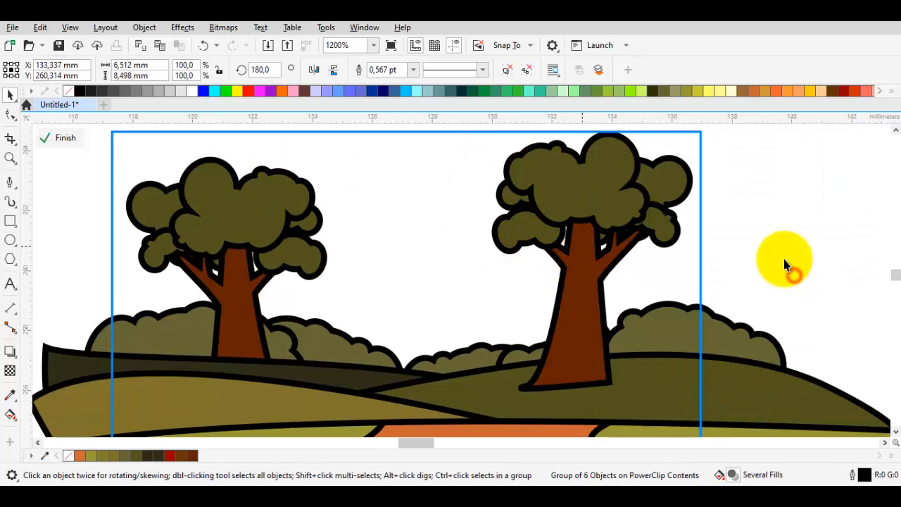
drag(593, 271, 553, 267)
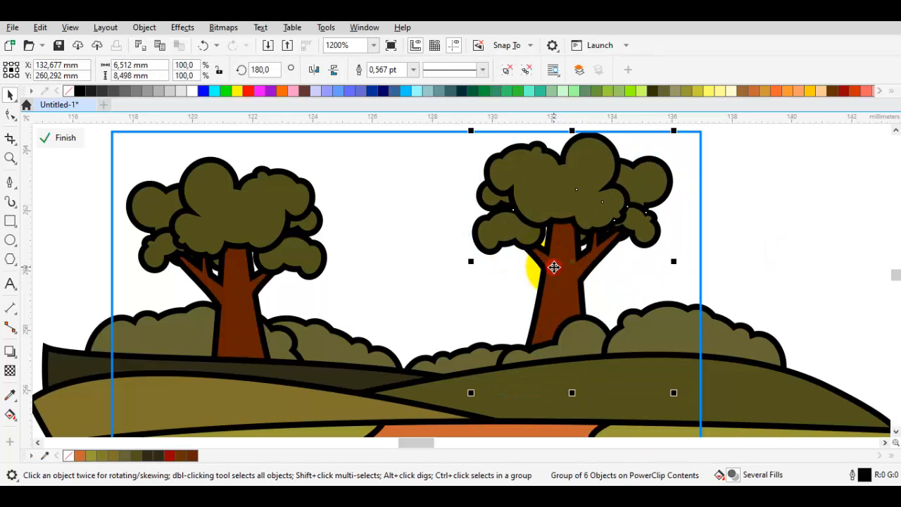
click(553, 267)
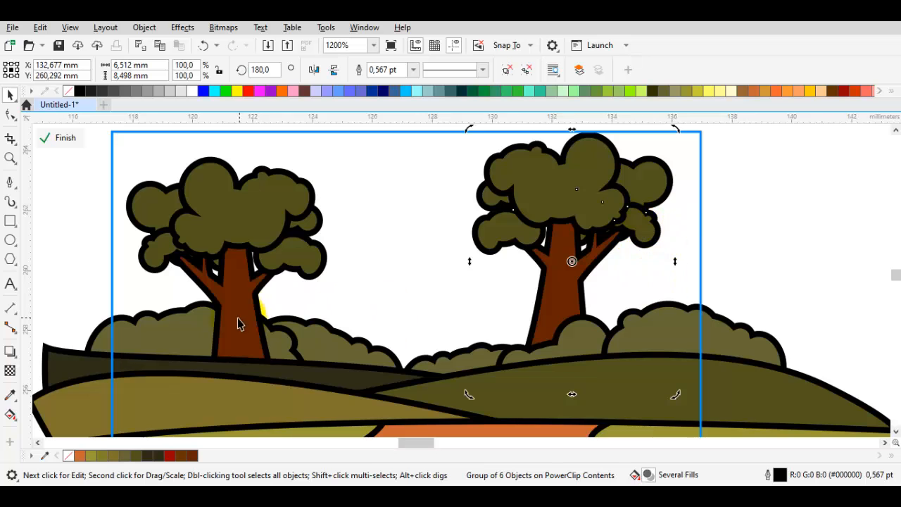
Scale both trees together to about 15.7 × 8.1 mm and move them slightly up and left within the frame.
shift+click(145, 171)
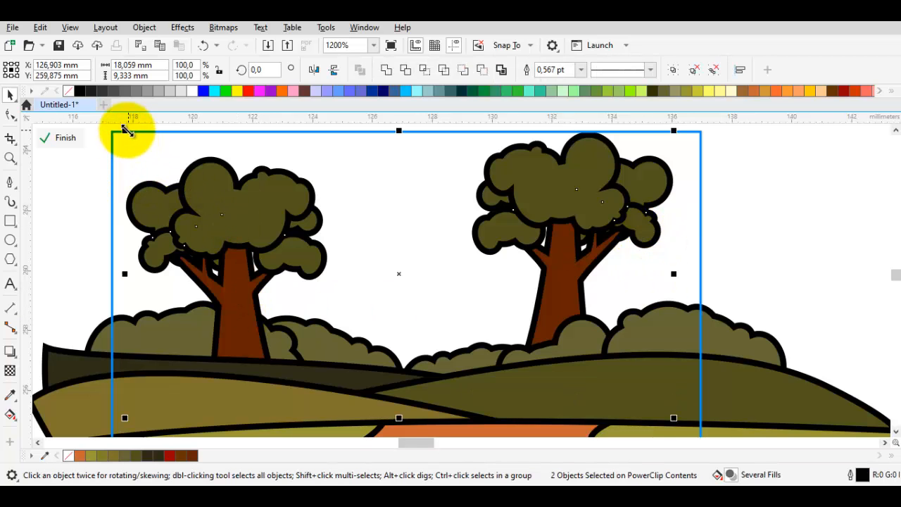
drag(121, 131, 194, 166)
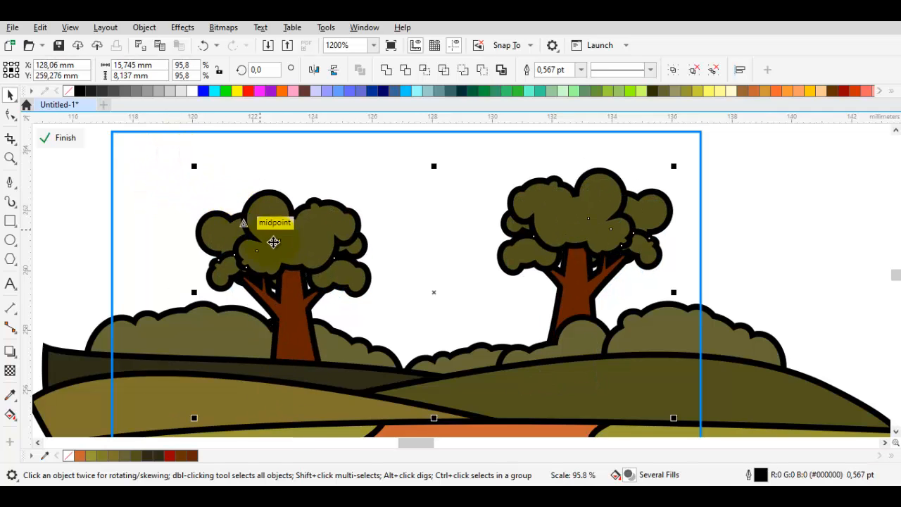
drag(290, 258, 266, 236)
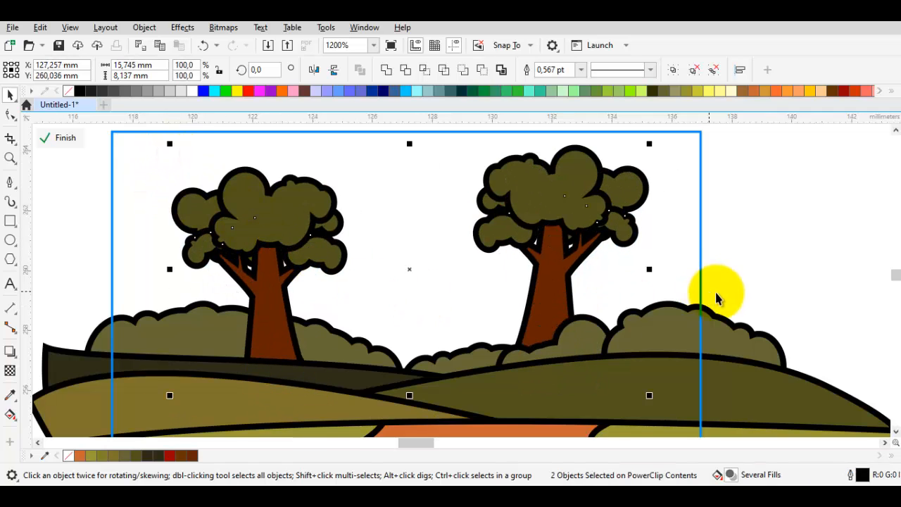
click(774, 262)
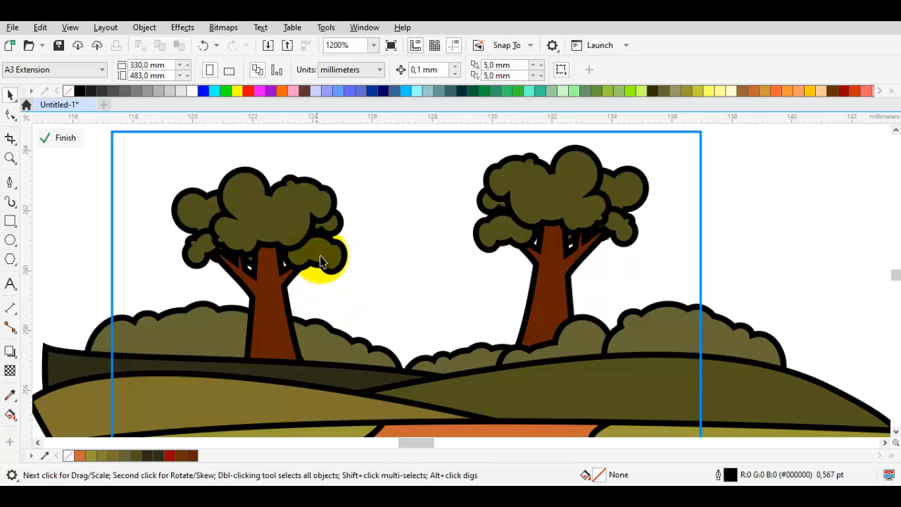
Move the unmirrored tree left to about X 121.0 mm and the mirrored tree to about X 132.0 mm, Y 260.0 mm.
click(278, 257)
mouse_move(263, 250)
mouse_down()
mouse_move(240, 250)
mouse_move(258, 247)
mouse_up()
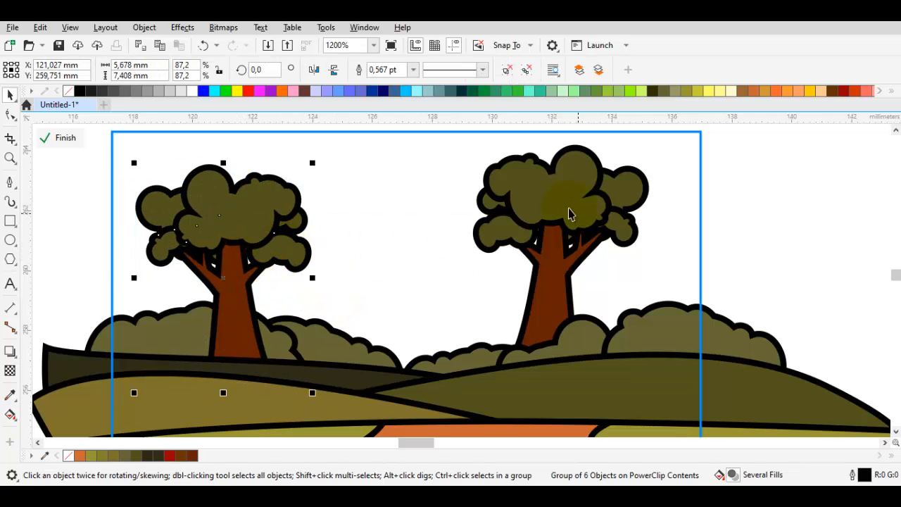
drag(540, 205, 556, 216)
Ungroup the mirrored tree into its separate trunk and foliage shapes.
right_click(556, 217)
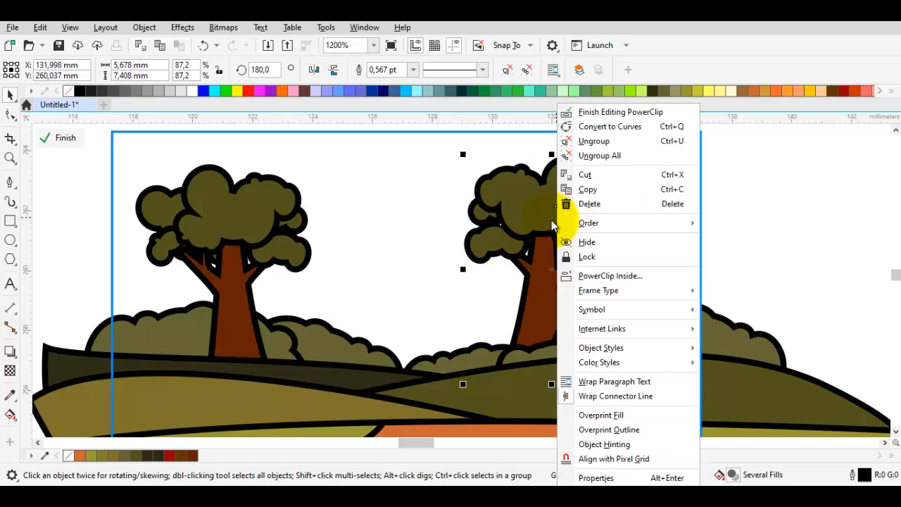
click(603, 143)
drag(600, 185, 513, 256)
Draw a thin curved branch with the Pen tool from the mirrored tree's trunk to its lower-left foliage clump.
scroll(513, 255, up, 2)
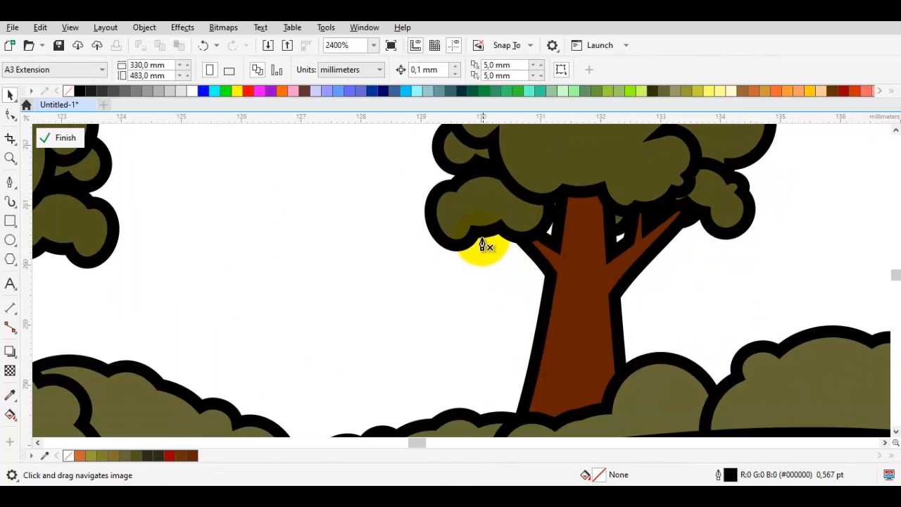
key(F5)
drag(466, 210, 472, 268)
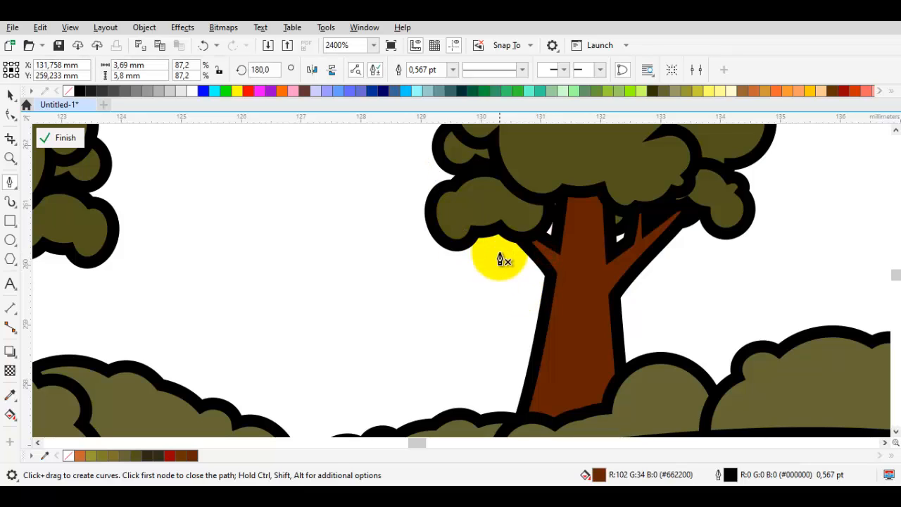
scroll(465, 228, up, 2)
double_click(637, 287)
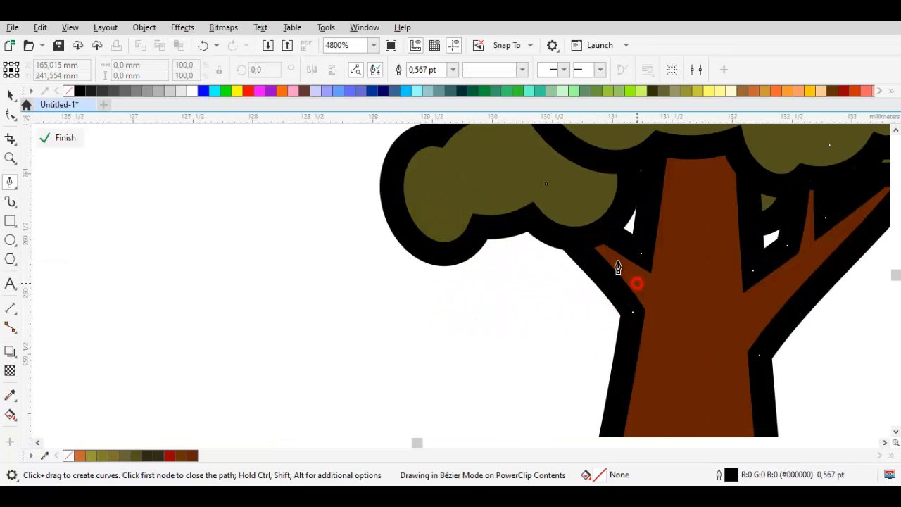
mouse_move(433, 207)
mouse_down()
mouse_move(493, 271)
mouse_move(543, 272)
mouse_up()
Weld the new branch to the mirrored tree's brown trunk.
key(space)
click(706, 320)
shift+click(497, 227)
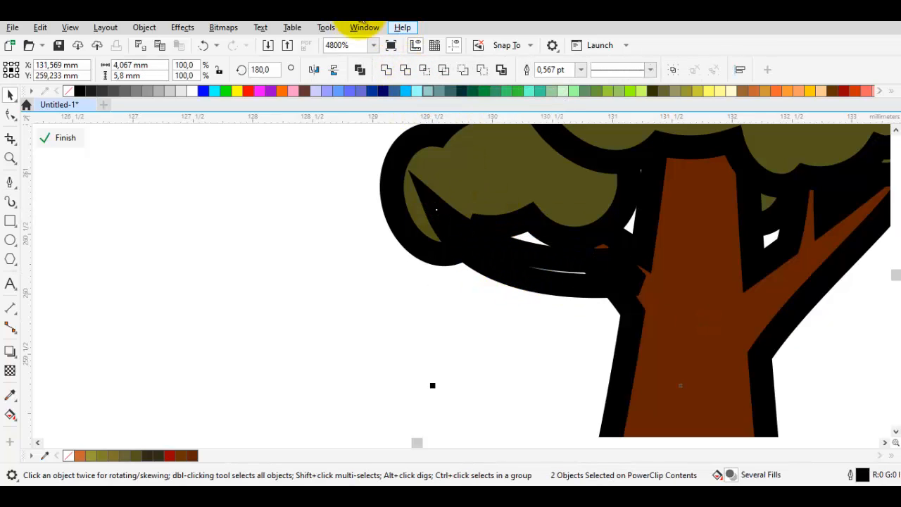
click(386, 69)
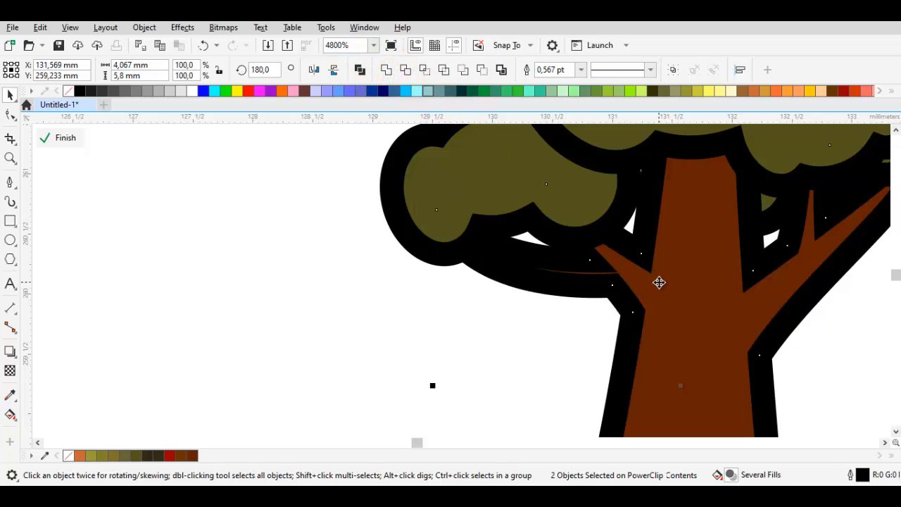
scroll(633, 289, down, 2)
scroll(556, 313, up, 2)
click(530, 330)
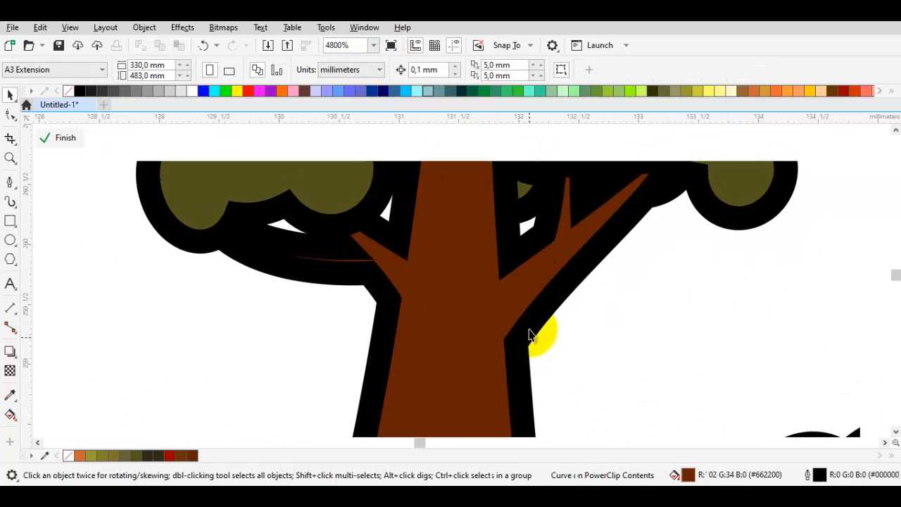
Copy the mirrored tree's small lower-right foliage clump to the crown's left edge, at about X 129.5 mm, Y 261.8 mm.
scroll(530, 335, down, 2)
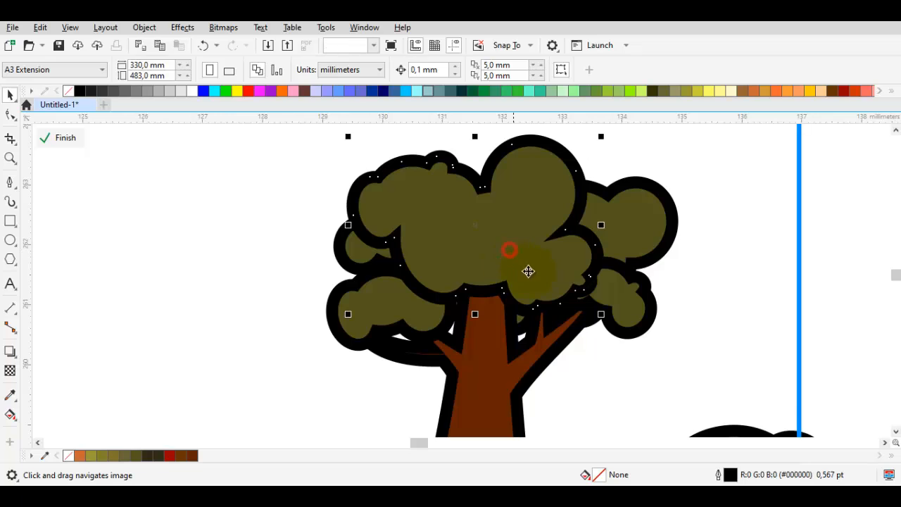
click(634, 308)
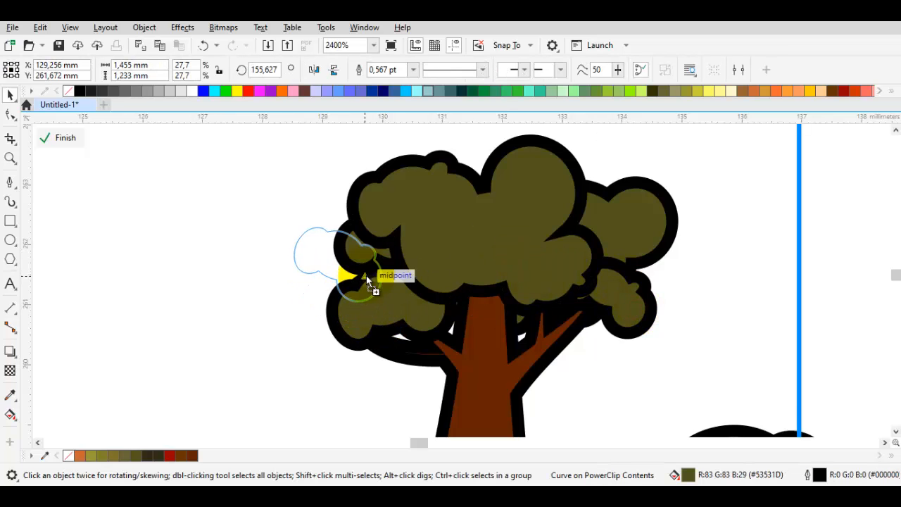
drag(366, 275, 376, 274)
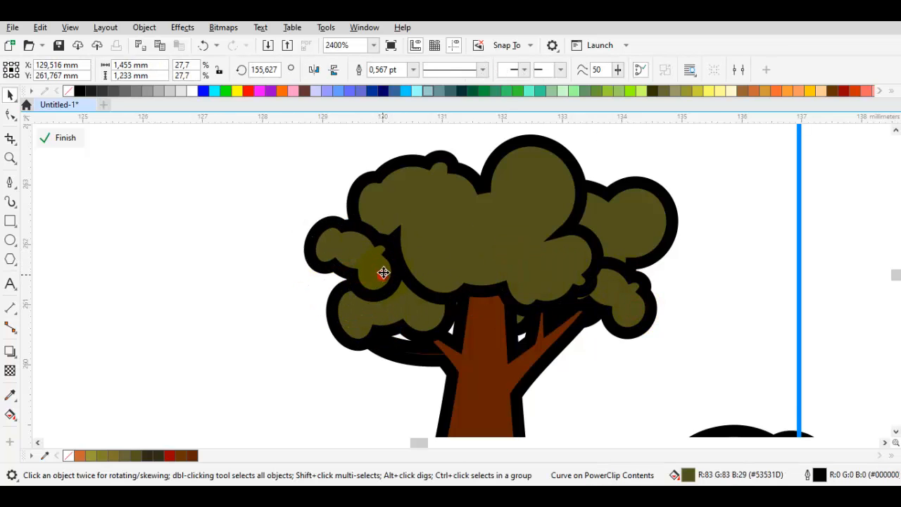
Enlarge the copied foliage clump to about 2.1 × 1.8 mm, rotate it to about 190° and fit it against the main crown.
click(371, 258)
drag(413, 215, 440, 187)
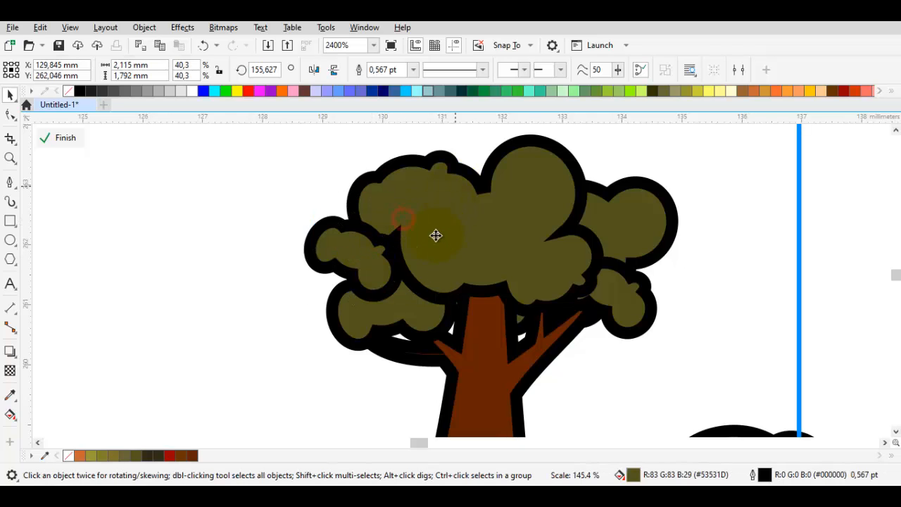
drag(421, 245, 414, 254)
click(415, 255)
drag(437, 193, 394, 138)
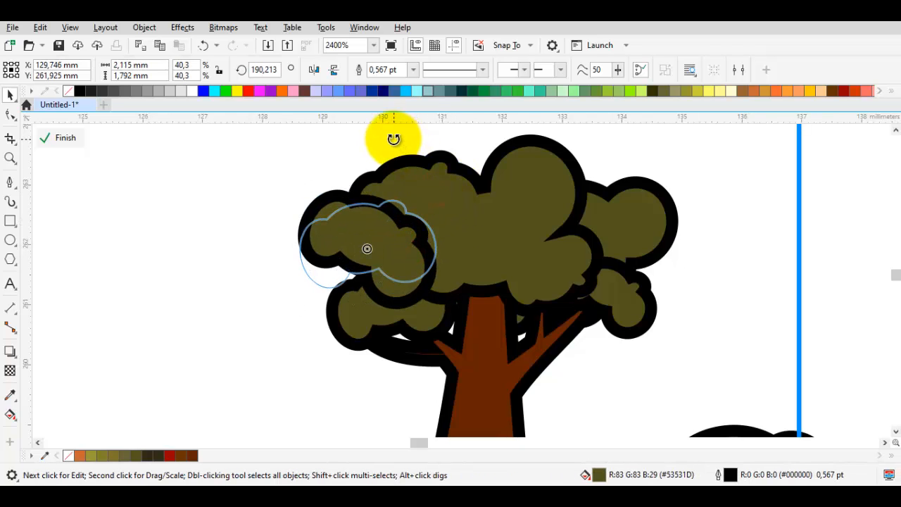
click(398, 240)
Weld the enlarged foliage clump to the main crown and shift the merged crown slightly up and left.
shift+click(517, 216)
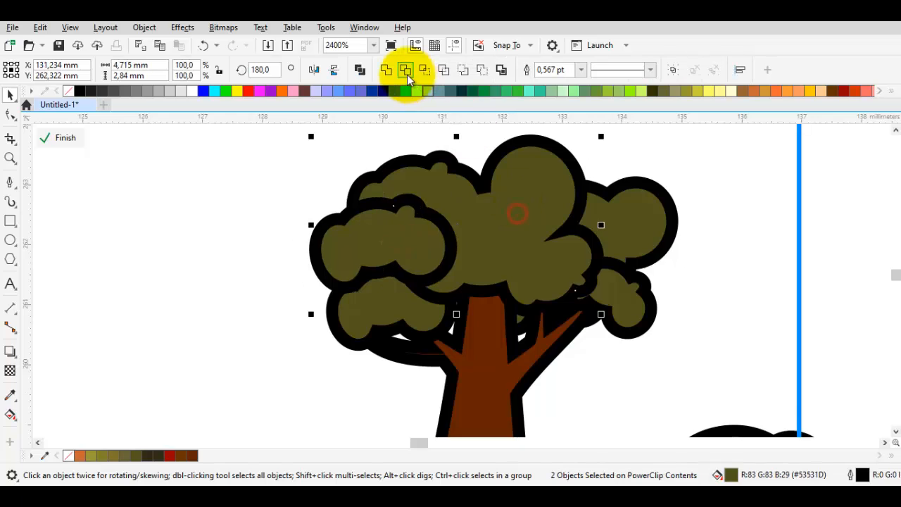
click(387, 70)
drag(537, 225, 528, 217)
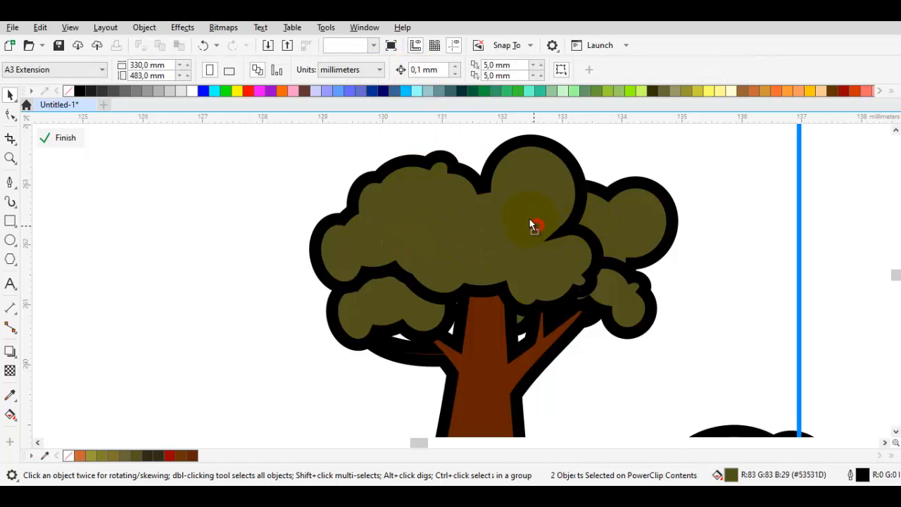
Copy the small lower-right foliage clump to the crown's upper right and send the copy to the back of the layer.
click(628, 287)
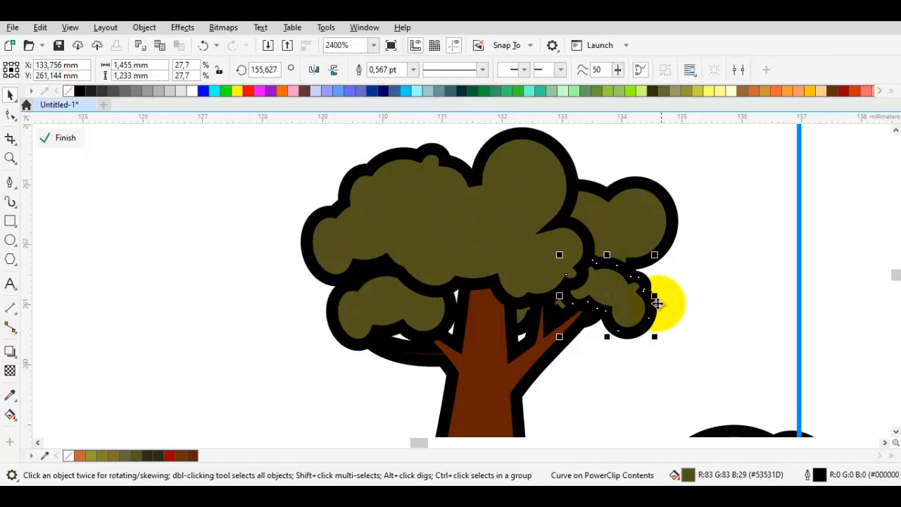
drag(628, 205, 613, 177)
right_click(613, 177)
click(603, 181)
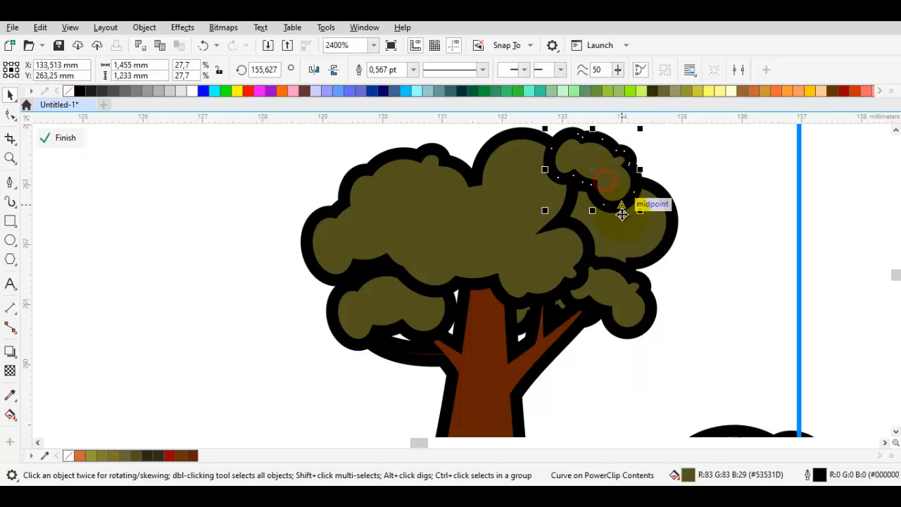
right_click(609, 166)
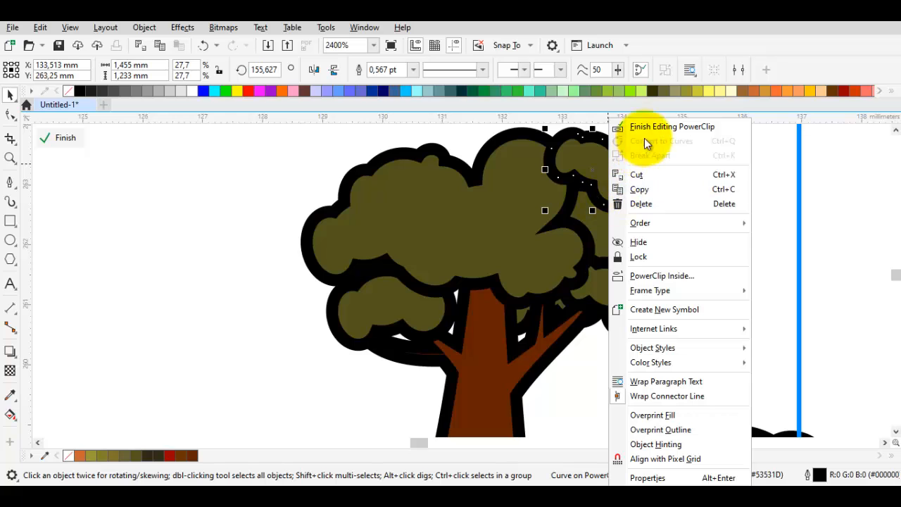
mouse_move(662, 226)
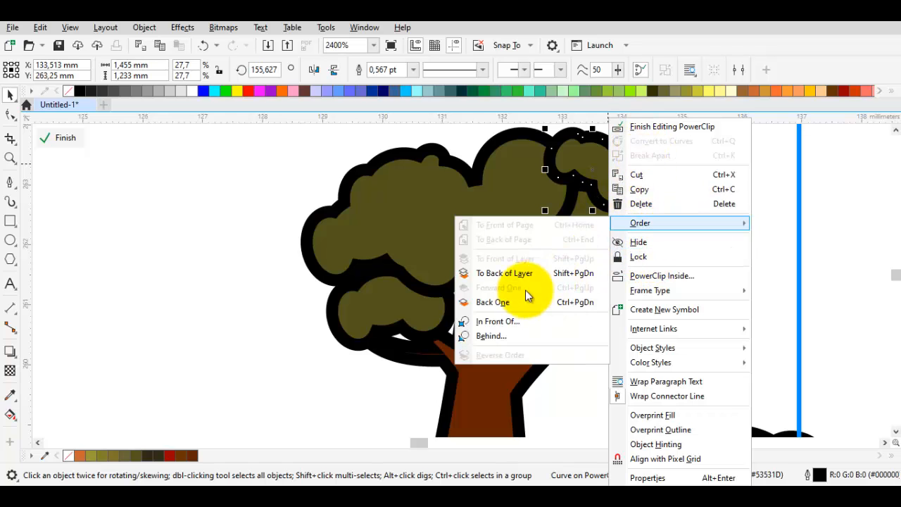
click(503, 273)
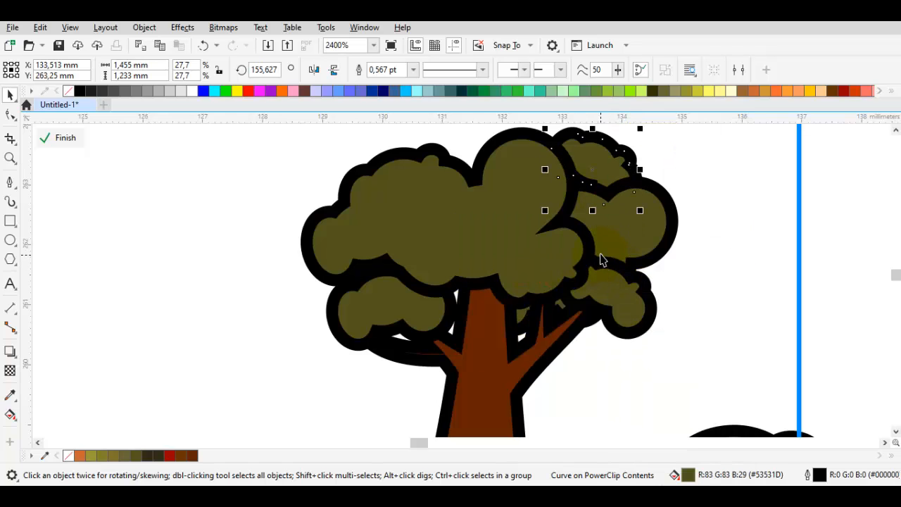
Nudge the upper-right foliage copy down and left, and move the lower-left foliage clump slightly left.
key(Escape)
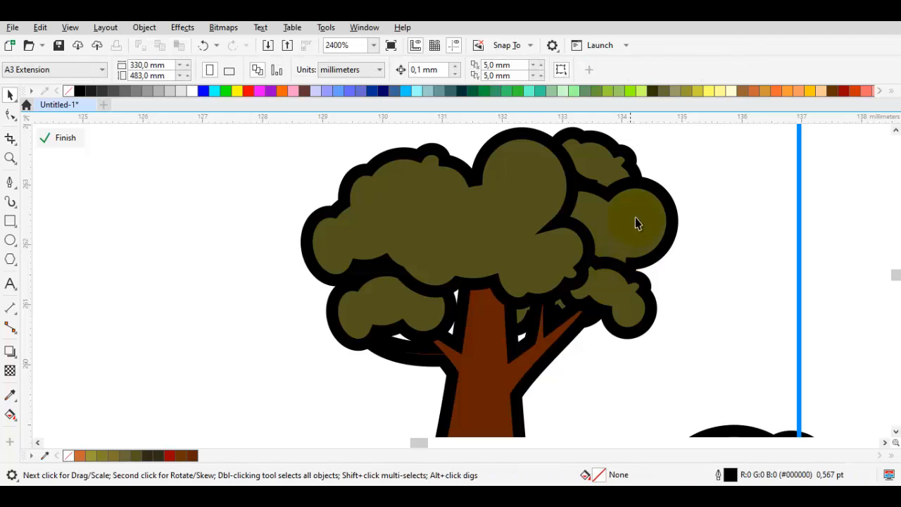
click(603, 161)
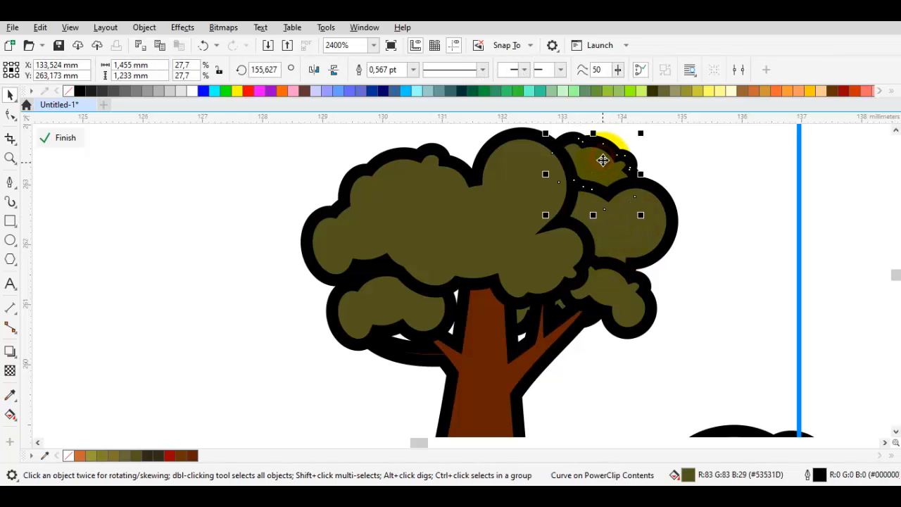
click(397, 313)
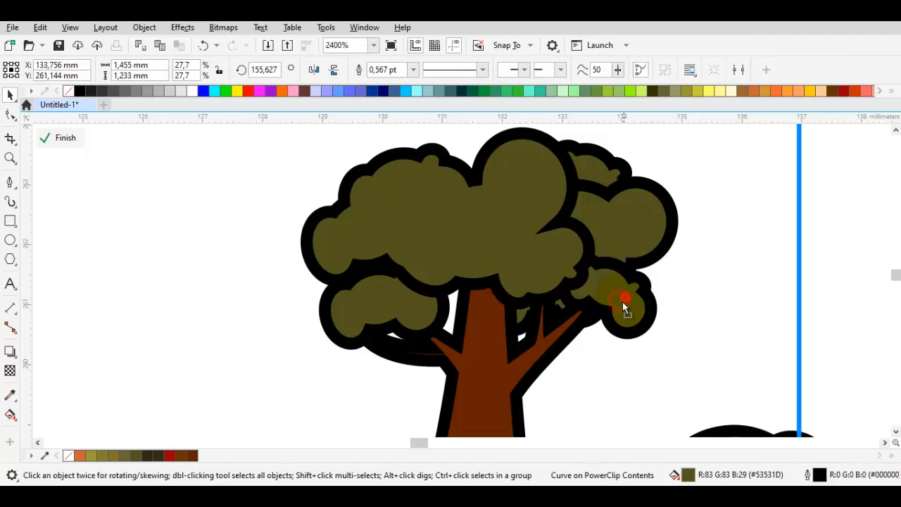
Enlarge the right tree's lower-right foliage clump to about 1.9 × 1.6 mm, rotate it slightly counterclockwise and shift it left.
click(641, 299)
drag(664, 301, 668, 294)
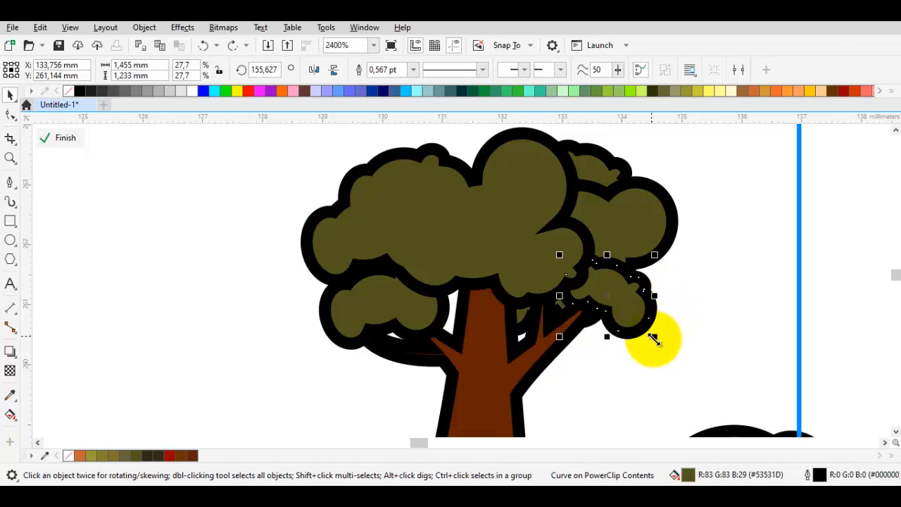
drag(653, 339, 668, 349)
click(654, 326)
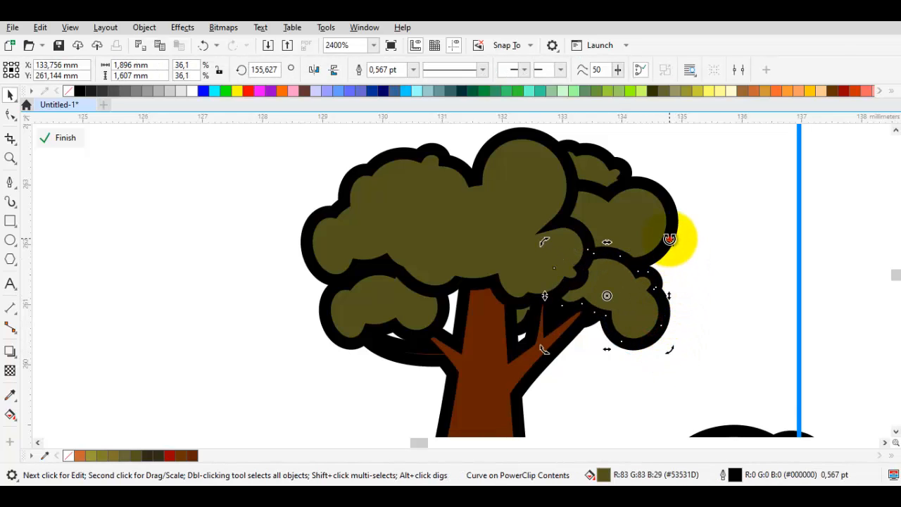
drag(669, 239, 649, 218)
scroll(641, 286, up, 1)
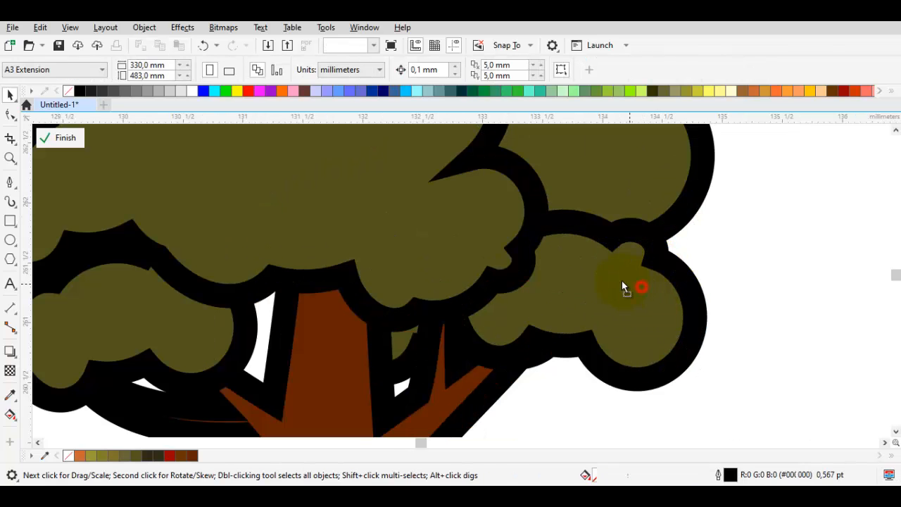
drag(622, 286, 569, 289)
Enlarge the wide foliage piece behind the right side of the right tree's crown to about 6.3 × 2.1 mm.
drag(639, 244, 613, 280)
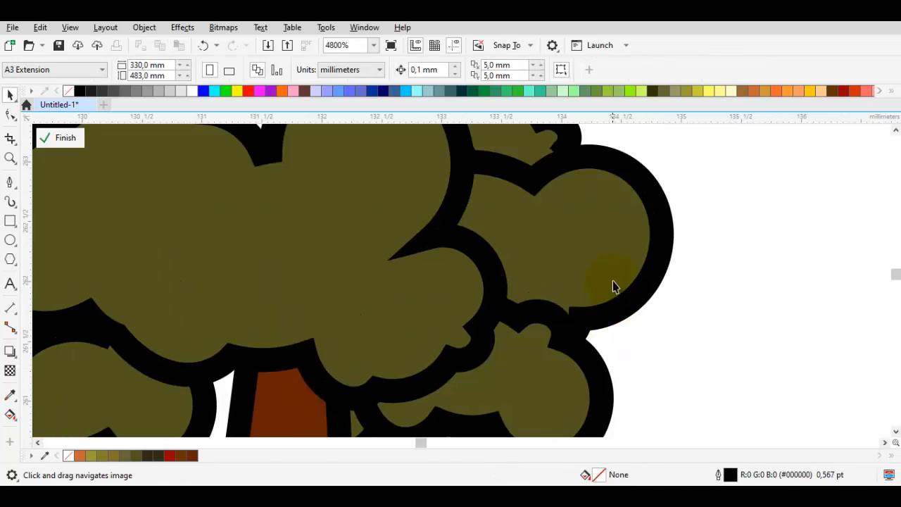
scroll(665, 352, down, 2)
drag(669, 359, 683, 372)
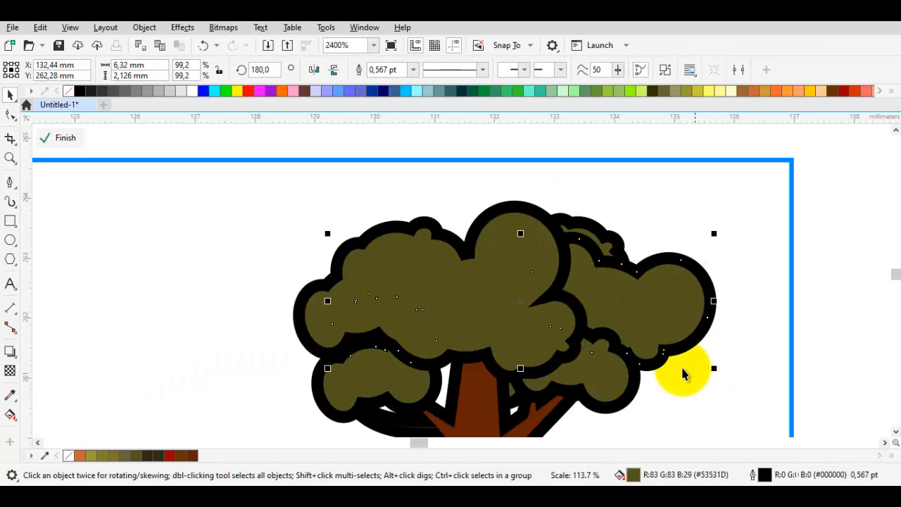
drag(662, 339, 637, 309)
scroll(648, 341, down, 1)
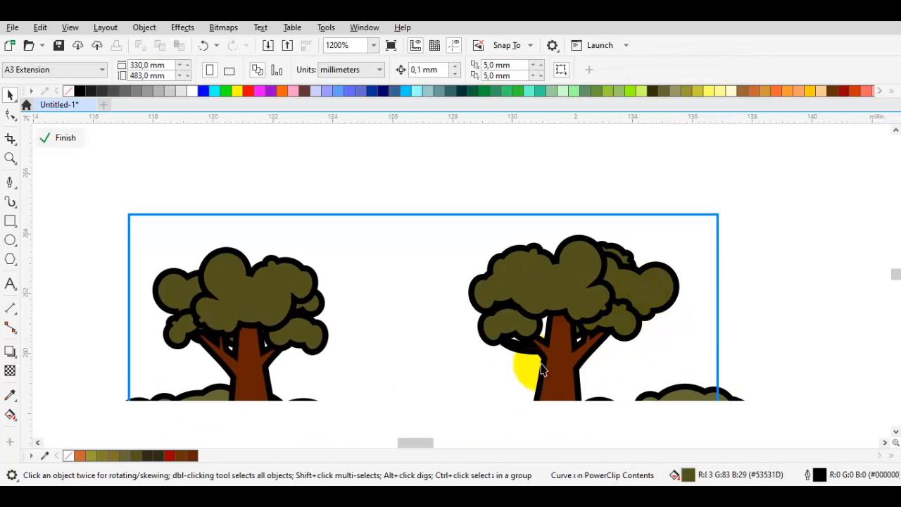
Copy the right tree's lower-left foliage clump to the trunk top at about 2.04 × 1.35 mm, ordering it in front of the trunk but behind the crown.
scroll(494, 355, up, 1)
click(541, 287)
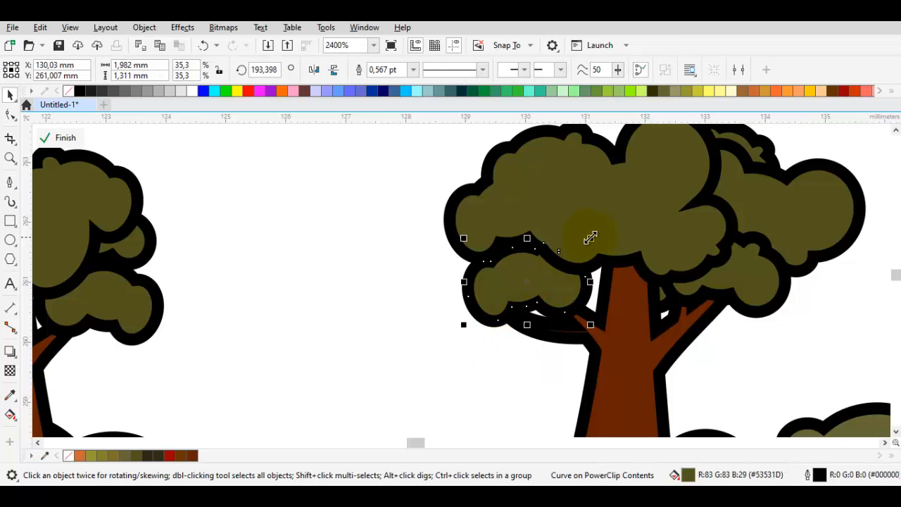
drag(591, 236, 545, 265)
drag(512, 297, 631, 263)
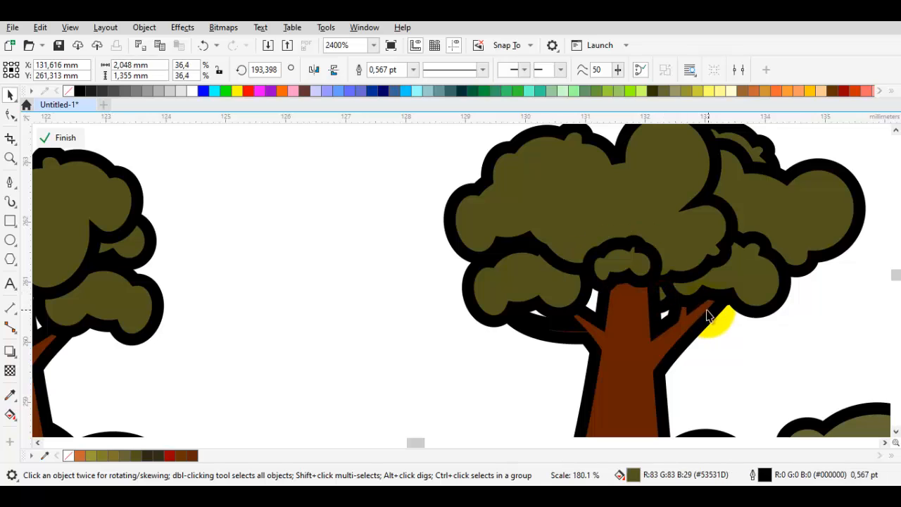
right_click(639, 271)
mouse_move(691, 225)
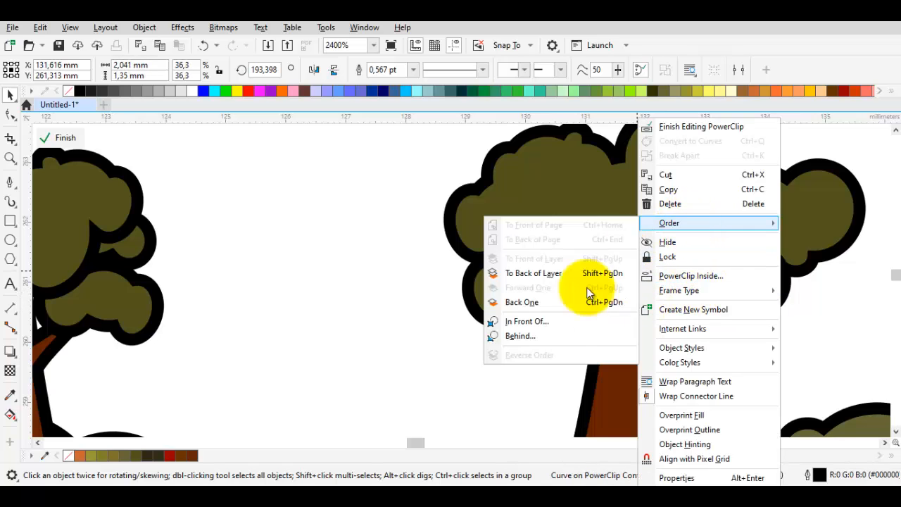
click(563, 320)
click(607, 351)
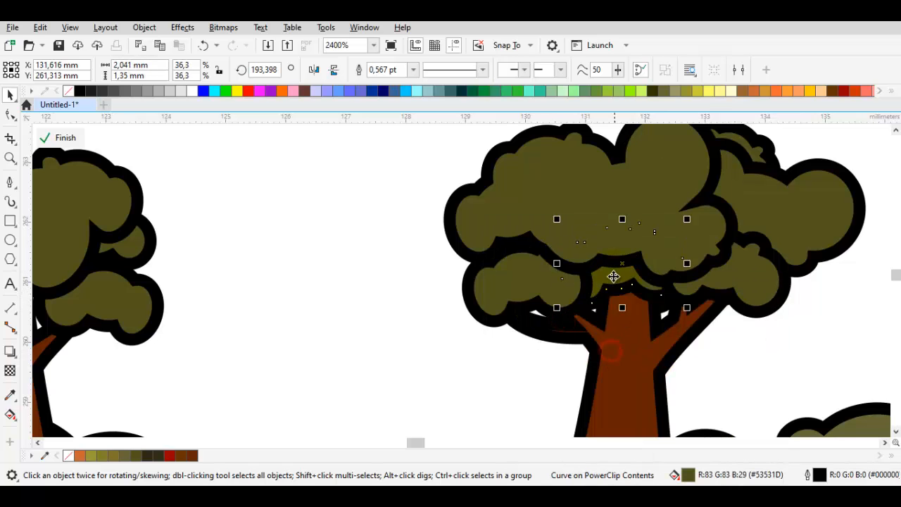
Rotate the foliage copy above the trunk to about 195.5° and adjust its position between the crown and trunk.
scroll(619, 282, up, 1)
drag(637, 347, 641, 226)
drag(640, 291, 627, 271)
drag(634, 278, 661, 287)
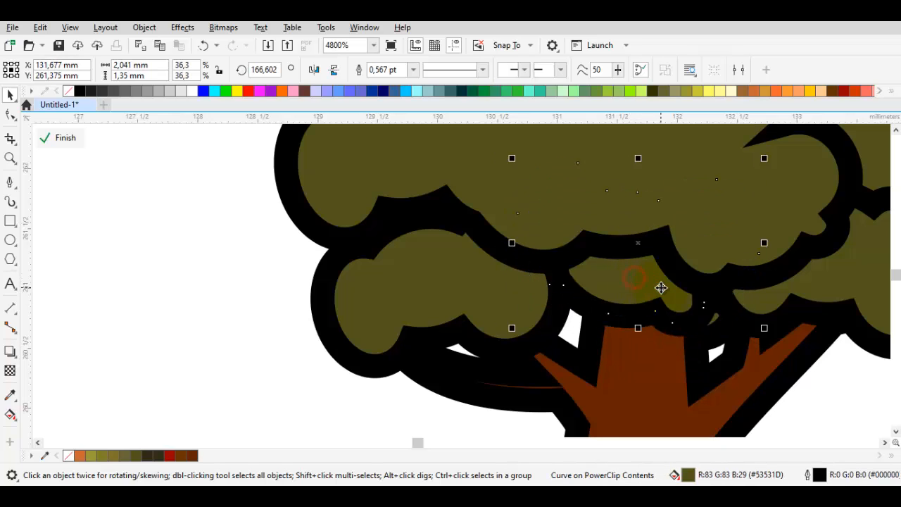
drag(731, 142, 680, 141)
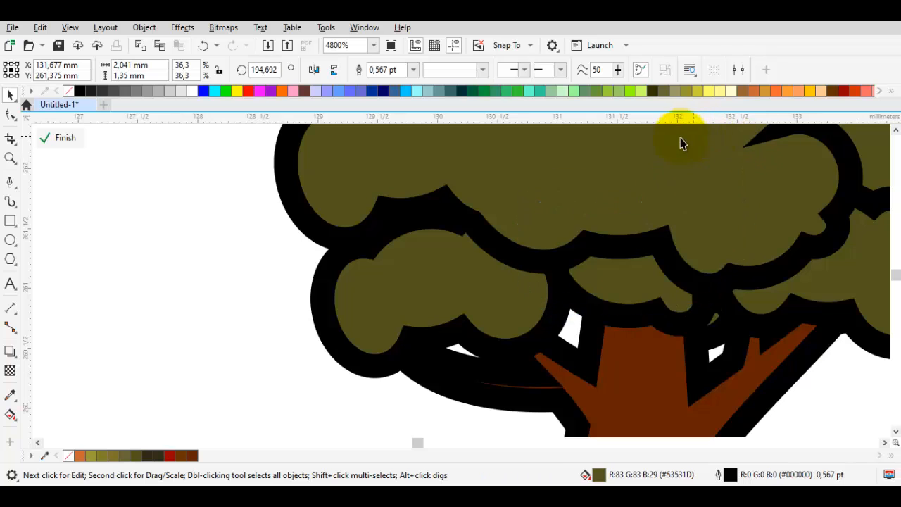
click(629, 282)
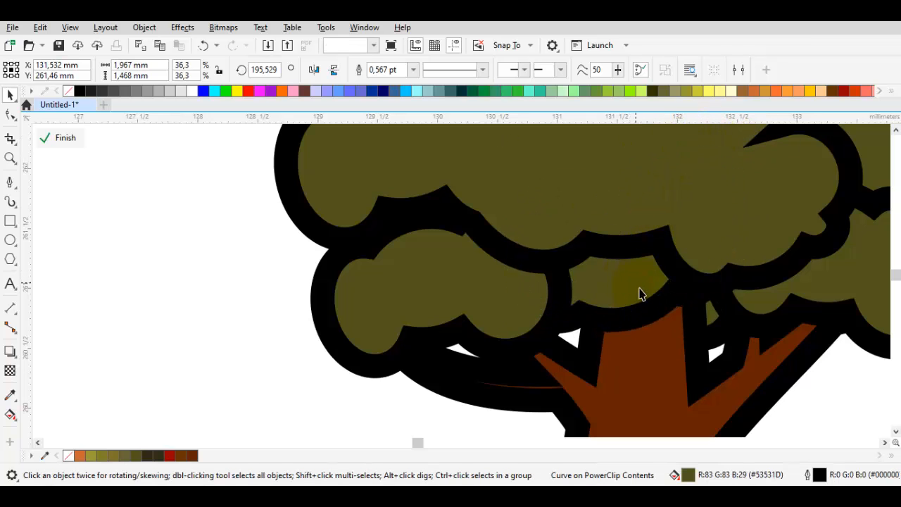
key(Escape)
scroll(637, 285, down, 2)
drag(652, 288, 619, 291)
click(827, 275)
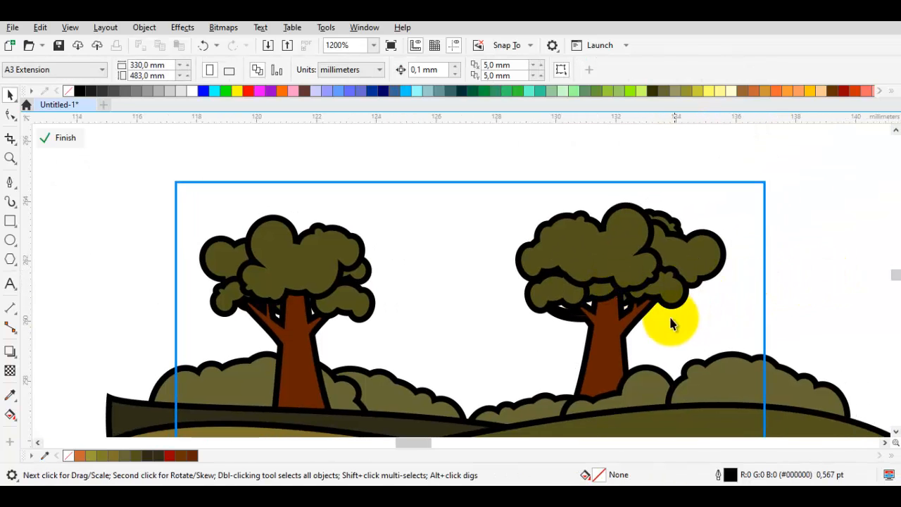
Lower the two bottom nodes of the right tree's trunk to lengthen its base behind the hill.
drag(671, 318, 636, 240)
double_click(588, 274)
drag(524, 351, 527, 374)
drag(594, 348, 591, 385)
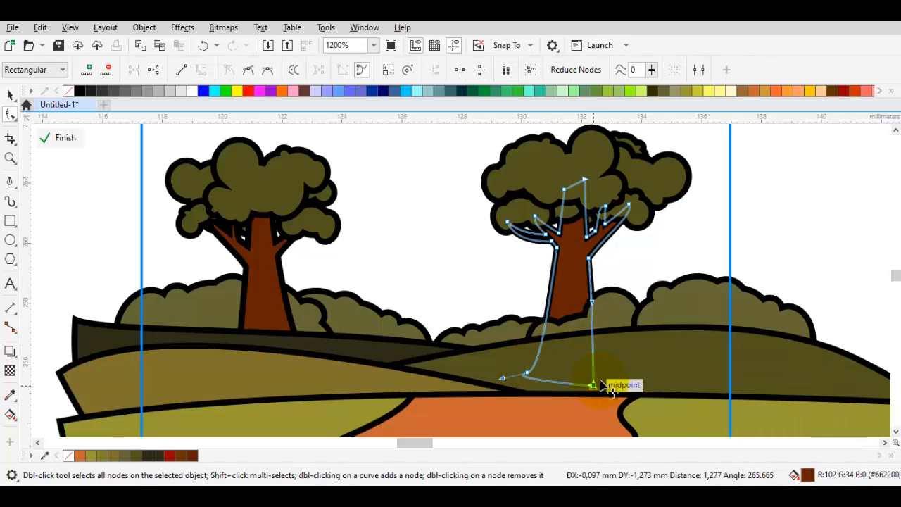
key(space)
key(Escape)
Thicken the right tree's left branch by moving its lower nodes at the trunk junction down.
double_click(558, 277)
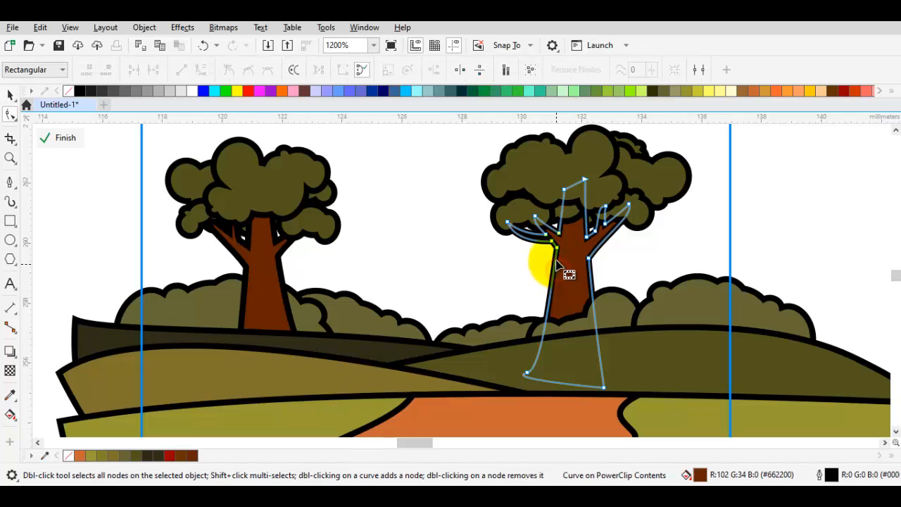
scroll(559, 267, up, 2)
scroll(556, 240, up, 2)
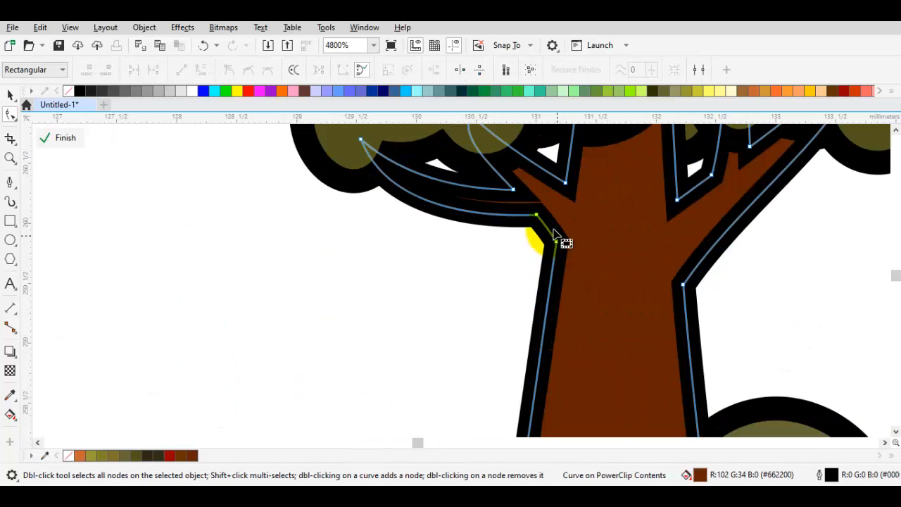
click(530, 206)
drag(556, 241, 540, 268)
scroll(549, 269, down, 1)
key(space)
key(Escape)
scroll(575, 273, down, 1)
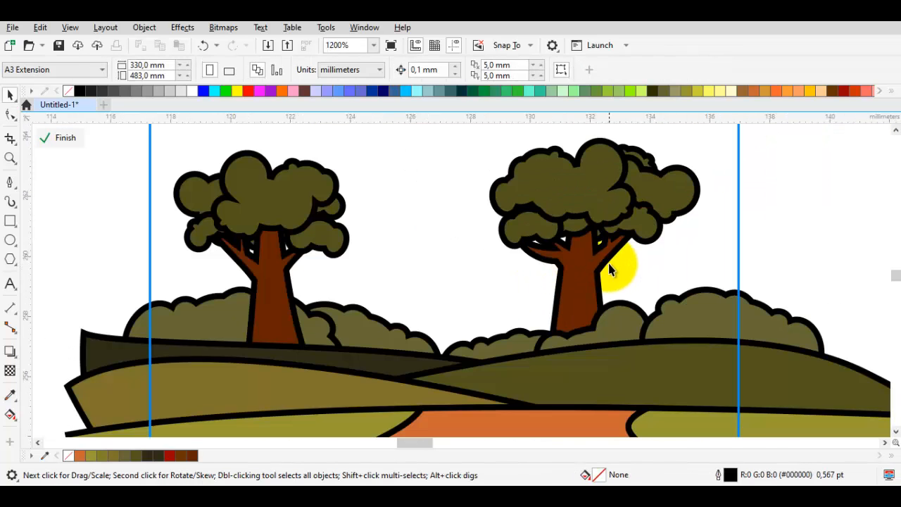
Select only the right tree's trunk and foliage, excluding the surrounding bushes, and group them.
scroll(609, 267, down, 1)
drag(598, 261, 591, 258)
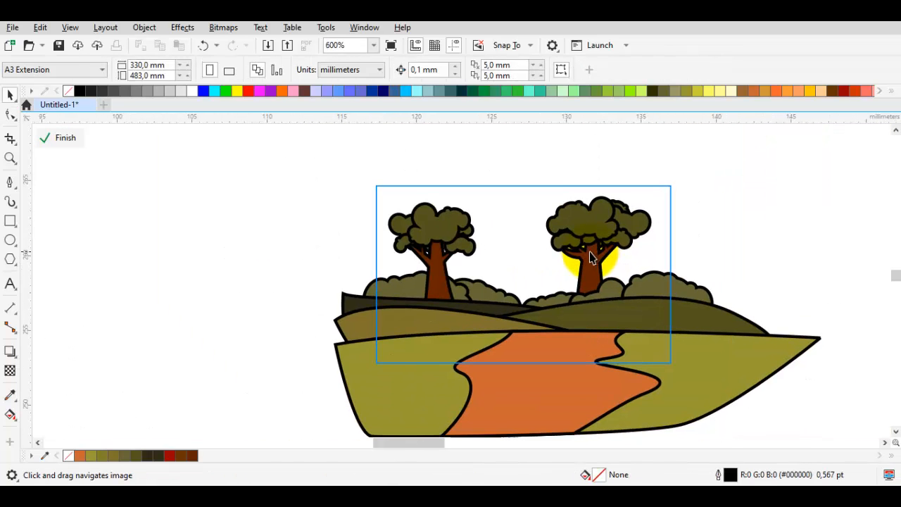
drag(599, 315, 576, 272)
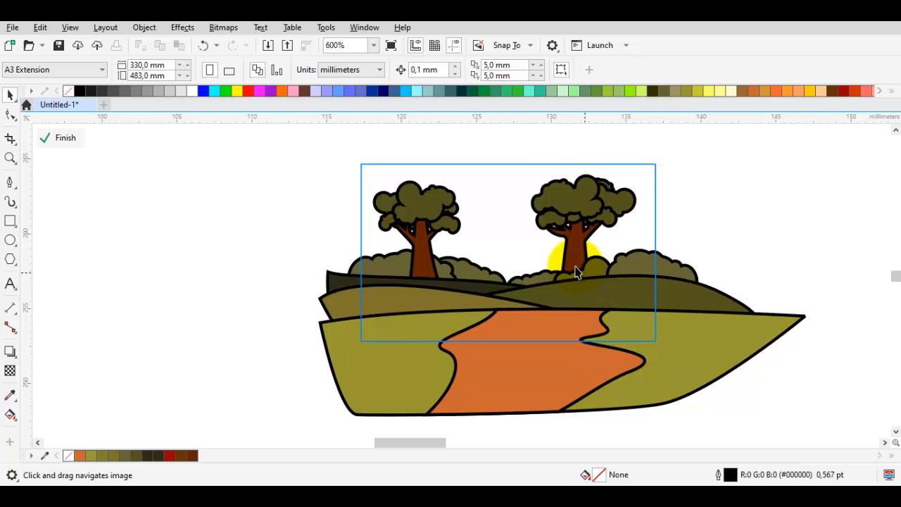
drag(487, 134, 626, 307)
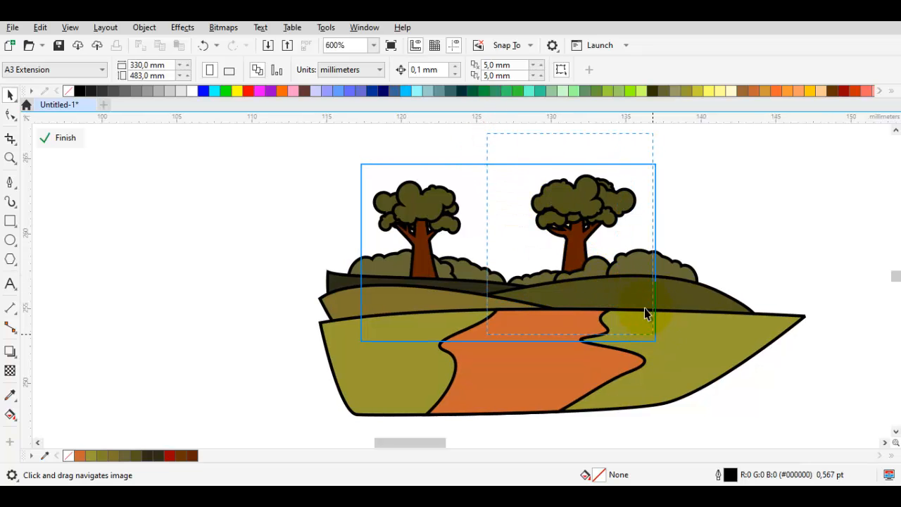
drag(591, 233, 714, 191)
key(ctrl+z)
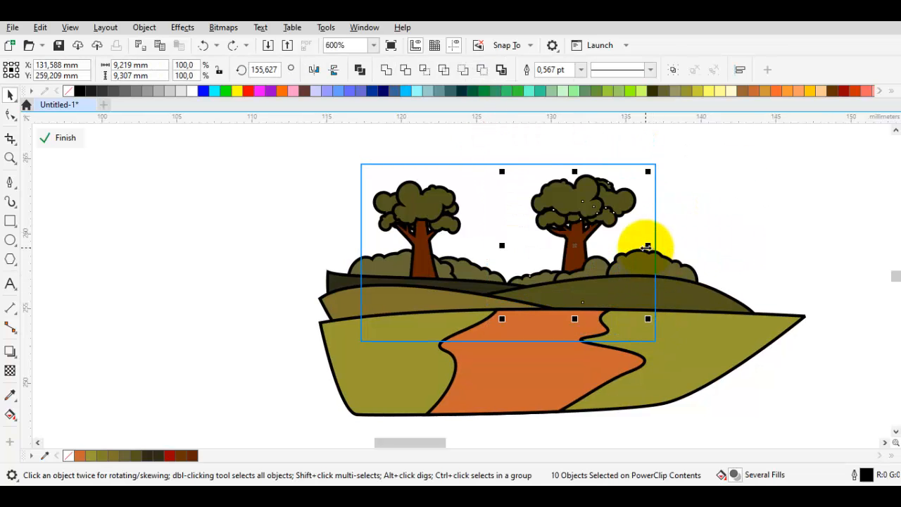
mouse_move(567, 263)
mouse_down()
mouse_move(655, 276)
mouse_move(603, 261)
mouse_move(583, 268)
mouse_up()
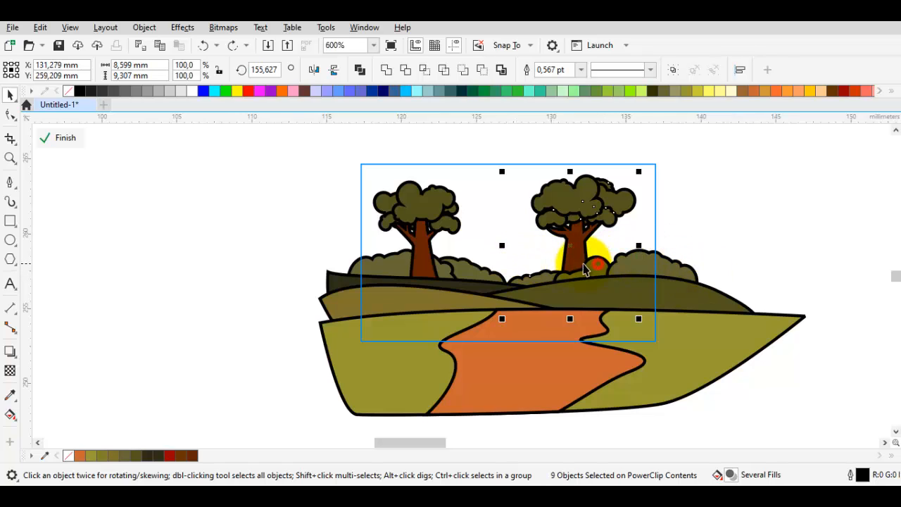
drag(575, 218, 788, 231)
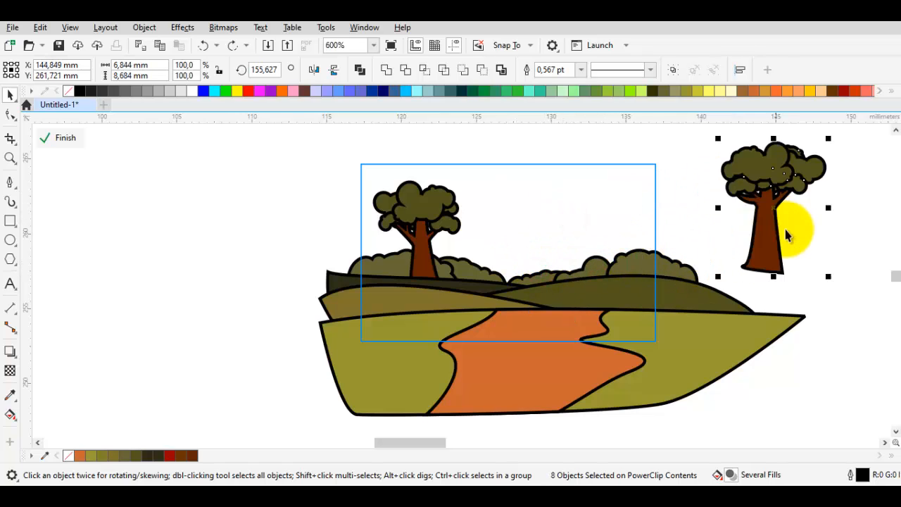
key(ctrl+z)
right_click(572, 224)
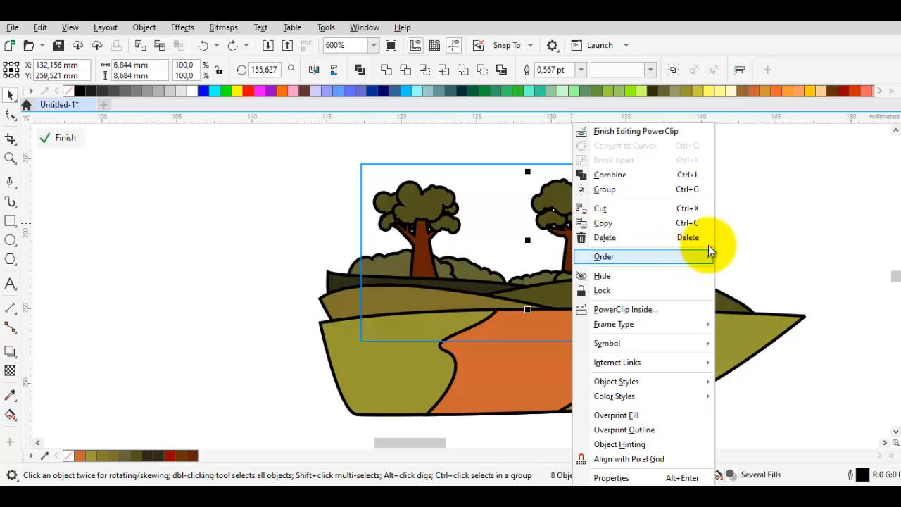
mouse_move(708, 256)
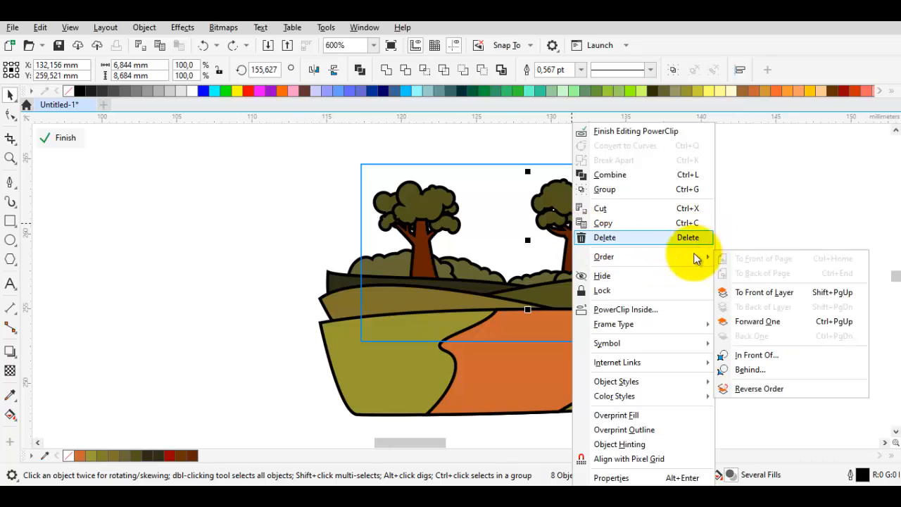
click(620, 187)
click(732, 197)
scroll(589, 222, up, 1)
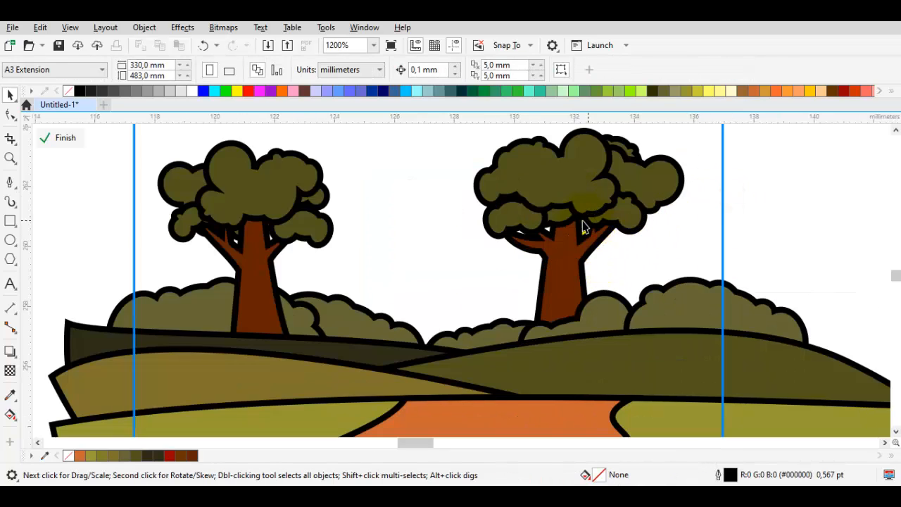
Move the grouped right tree slightly down.
middle_click(586, 218)
drag(586, 215, 625, 212)
key(Escape)
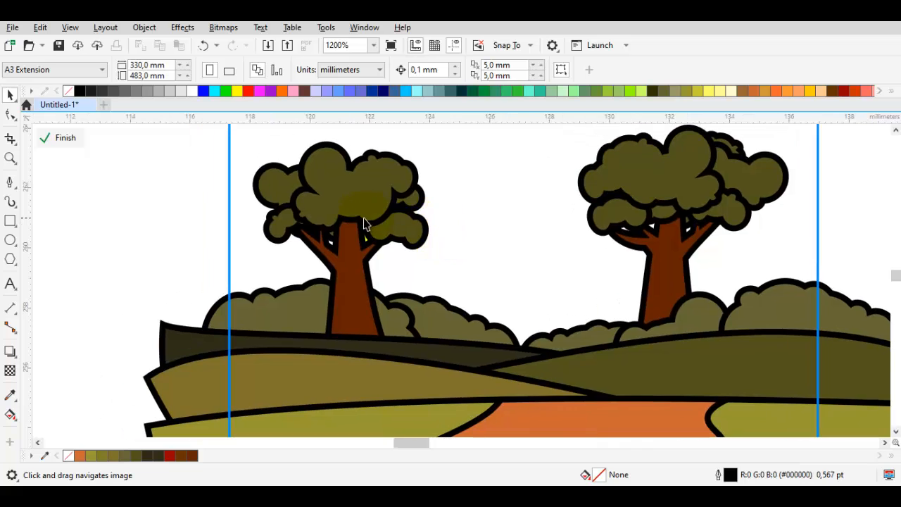
drag(365, 218, 352, 218)
scroll(420, 217, down, 1)
drag(420, 217, 482, 216)
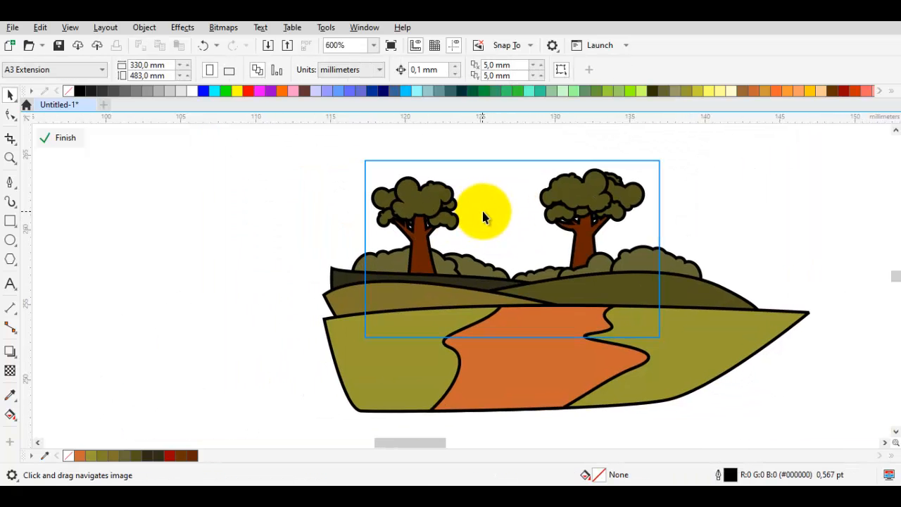
scroll(592, 202, up, 1)
drag(275, 223, 278, 223)
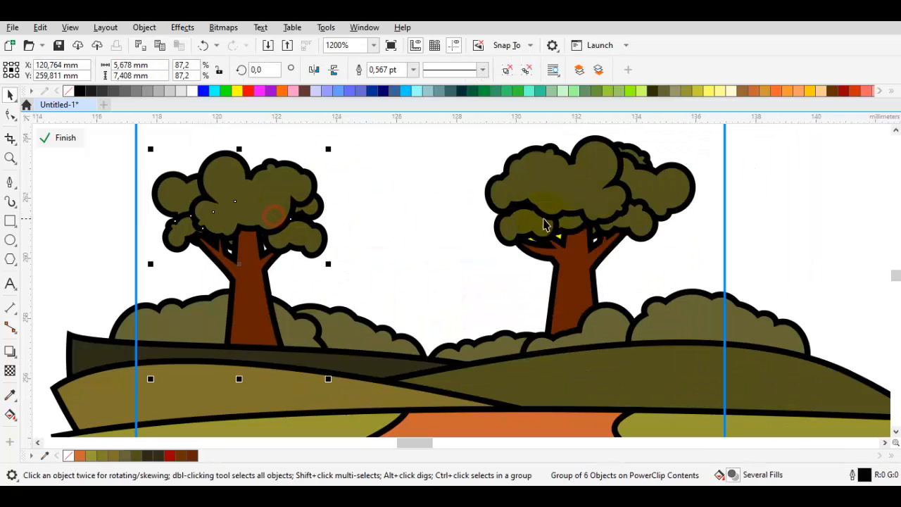
drag(574, 203, 572, 211)
key(Escape)
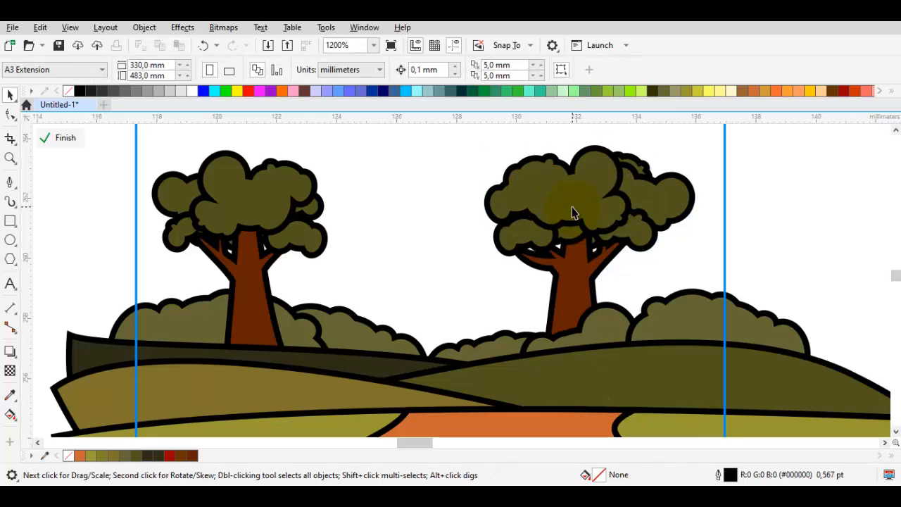
Finish editing the PowerClip contents and enlarge the framed landscape to about 27.5 × 16.6 mm.
scroll(676, 200, down, 1)
drag(646, 206, 624, 206)
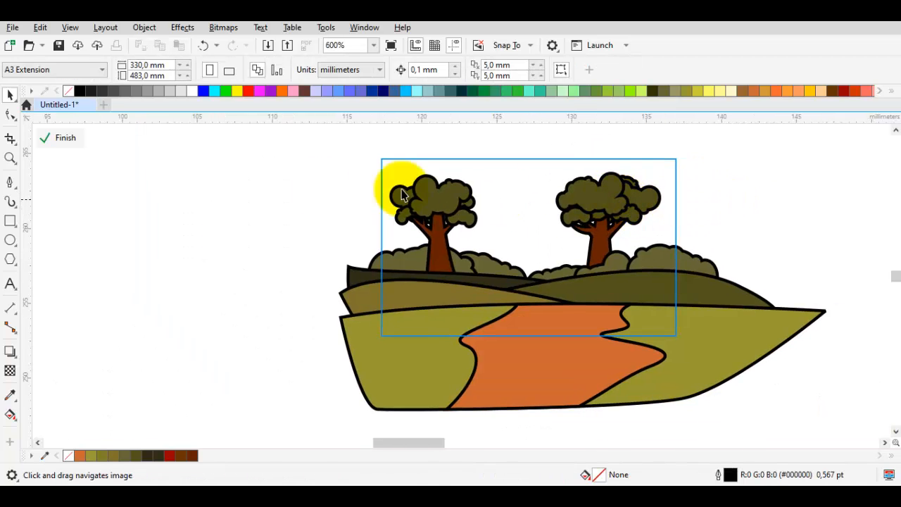
click(57, 137)
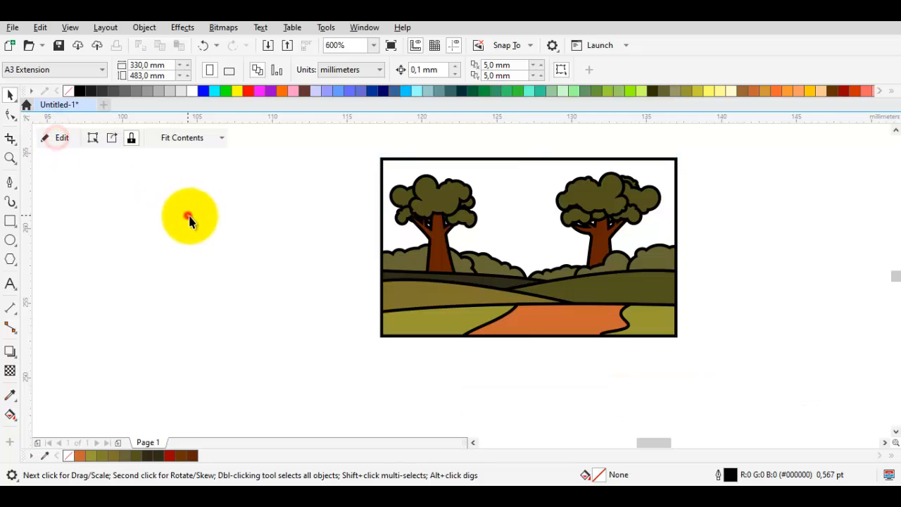
click(470, 235)
drag(680, 340, 780, 358)
click(637, 336)
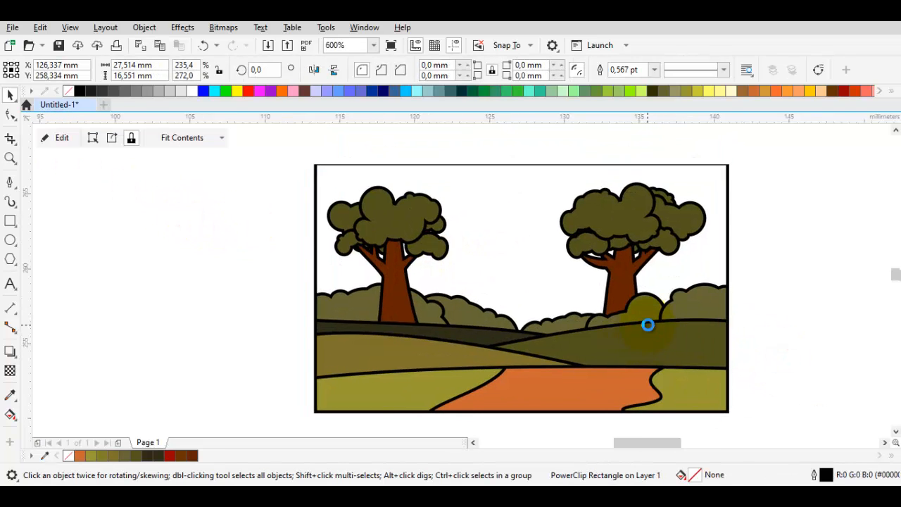
scroll(634, 330, down, 1)
scroll(652, 304, up, 1)
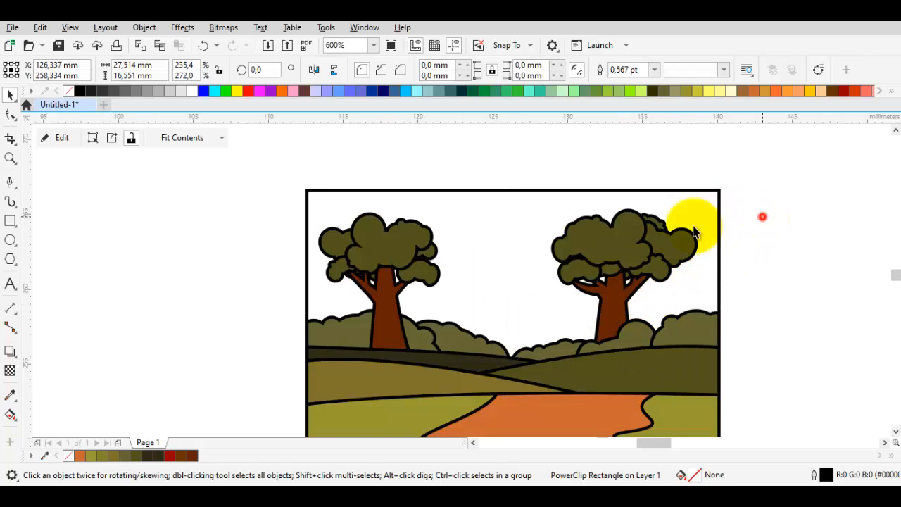
Try medium blue #6699FF and periwinkle #9999FF as the landscape frame's sky fill.
click(590, 246)
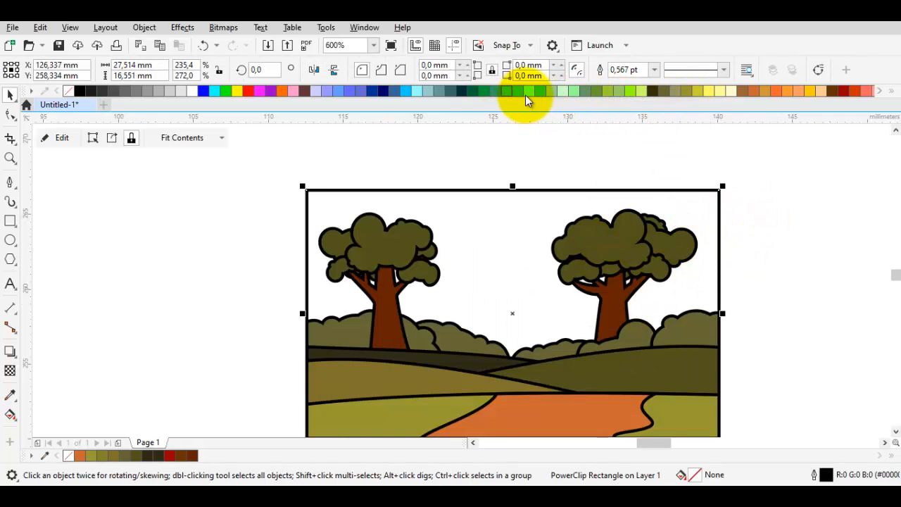
click(339, 91)
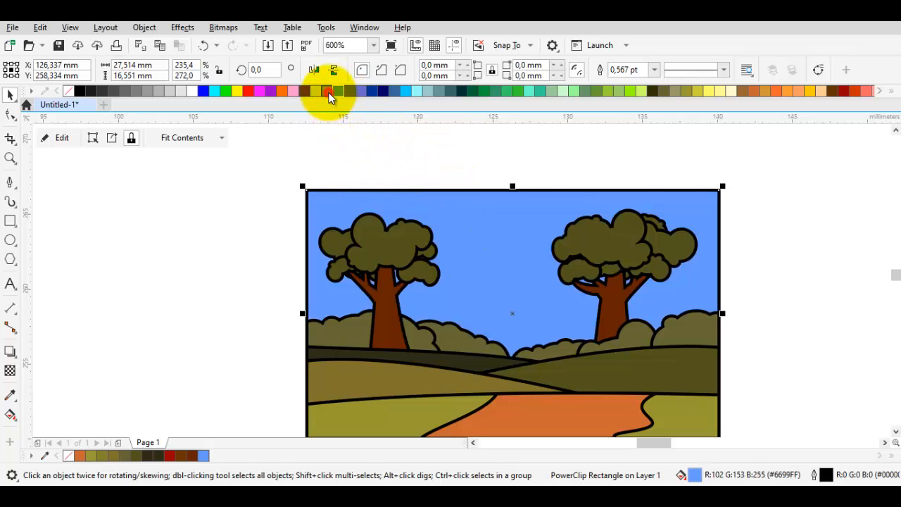
click(328, 91)
click(194, 228)
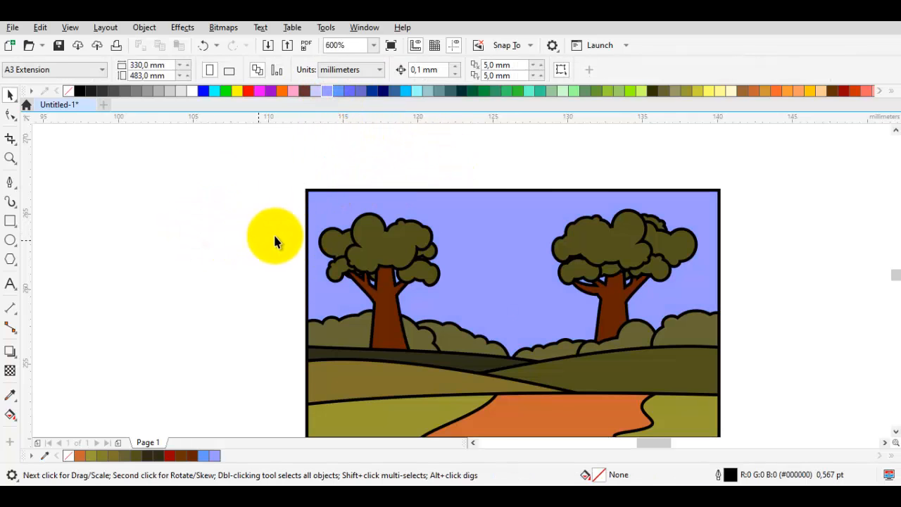
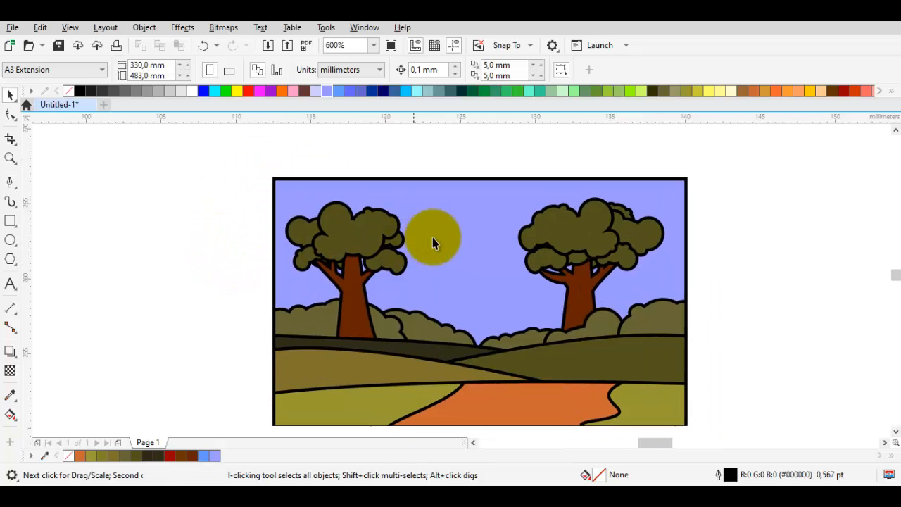
Fill the landscape frame's sky with bright Sky Blue #00CCFF.
click(437, 236)
click(405, 91)
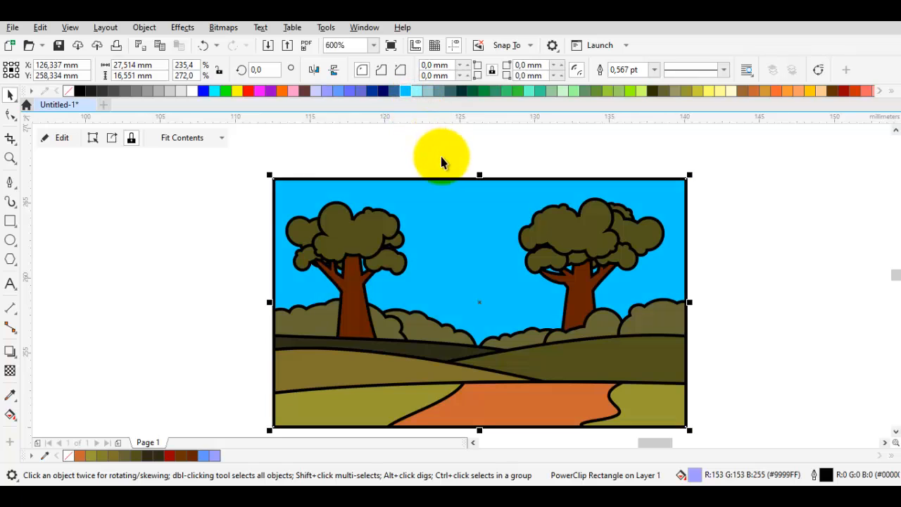
click(442, 156)
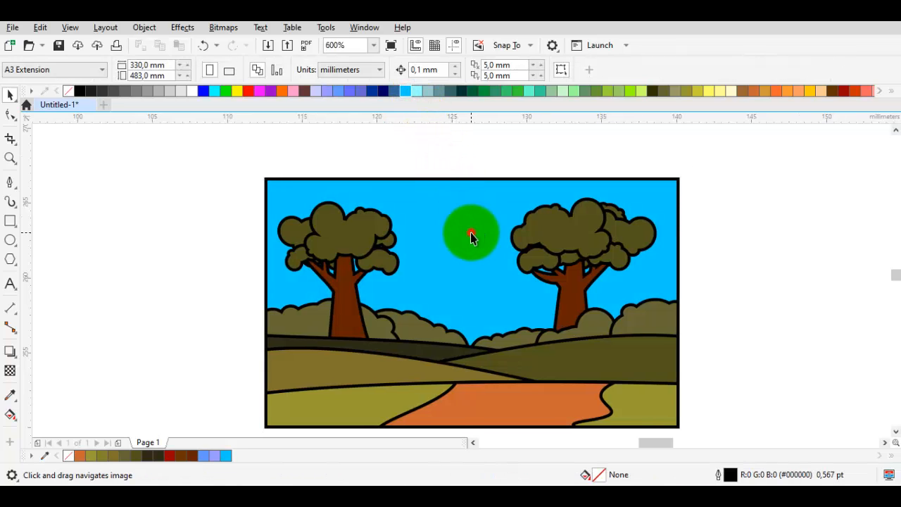
Soften the frame's uniform sky fill to the pale blue #9CD2E8, keeping the same hue.
click(470, 232)
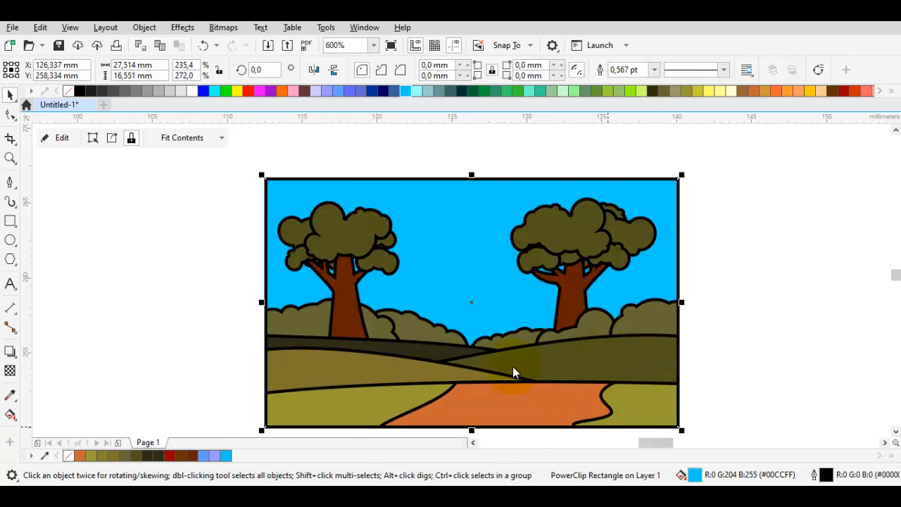
key(shift+F11)
click(286, 87)
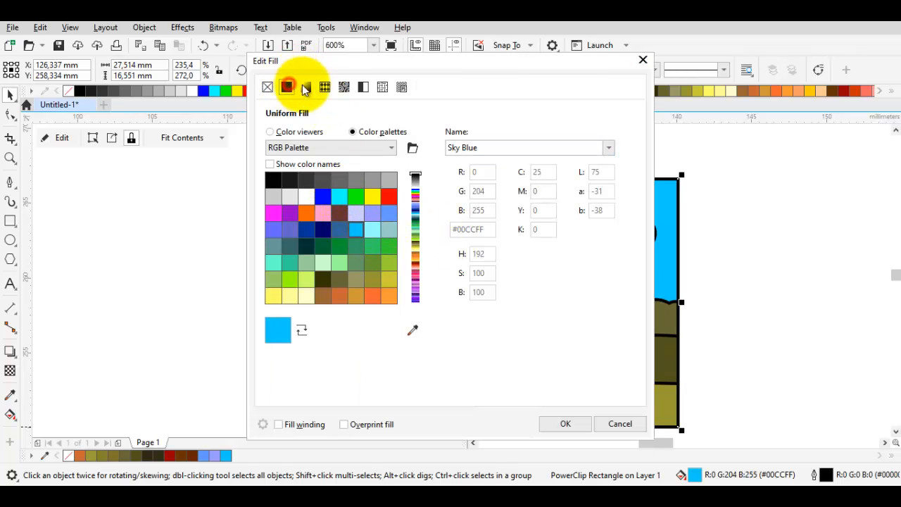
click(292, 131)
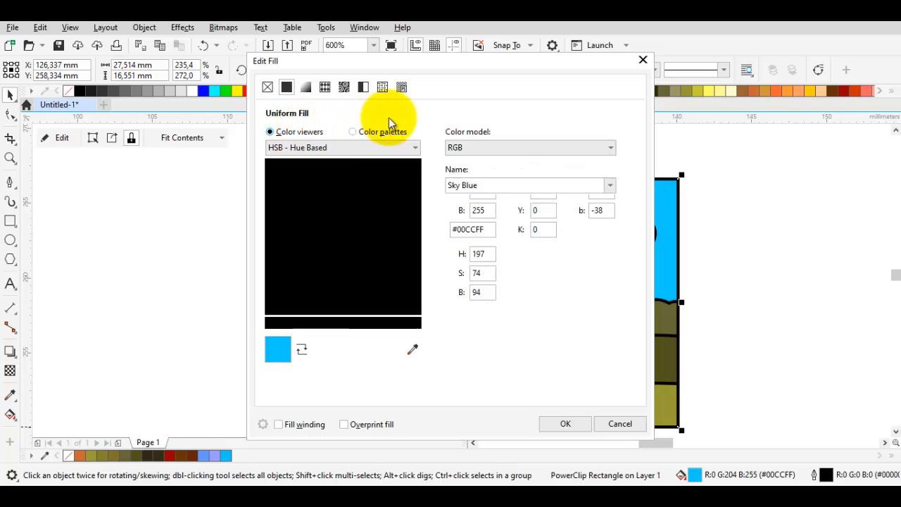
drag(356, 182, 304, 177)
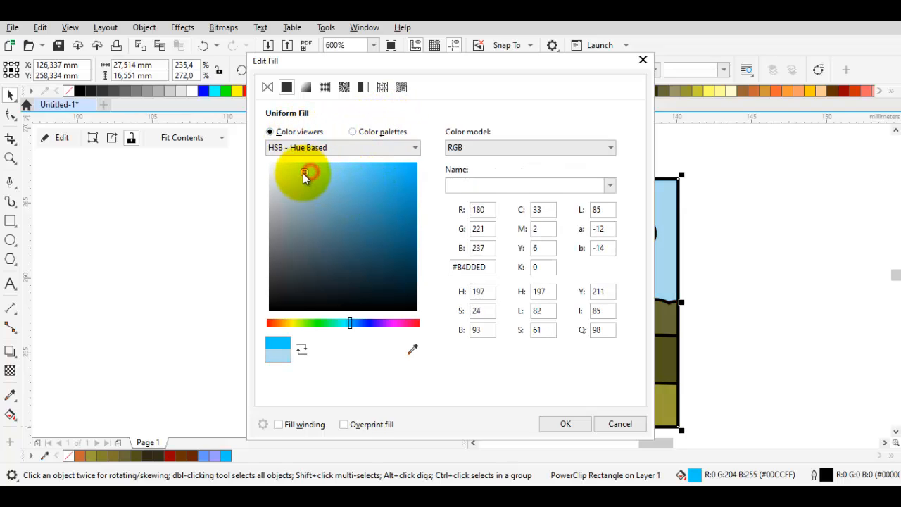
mouse_move(413, 77)
mouse_down()
mouse_move(288, 81)
mouse_move(257, 92)
mouse_up()
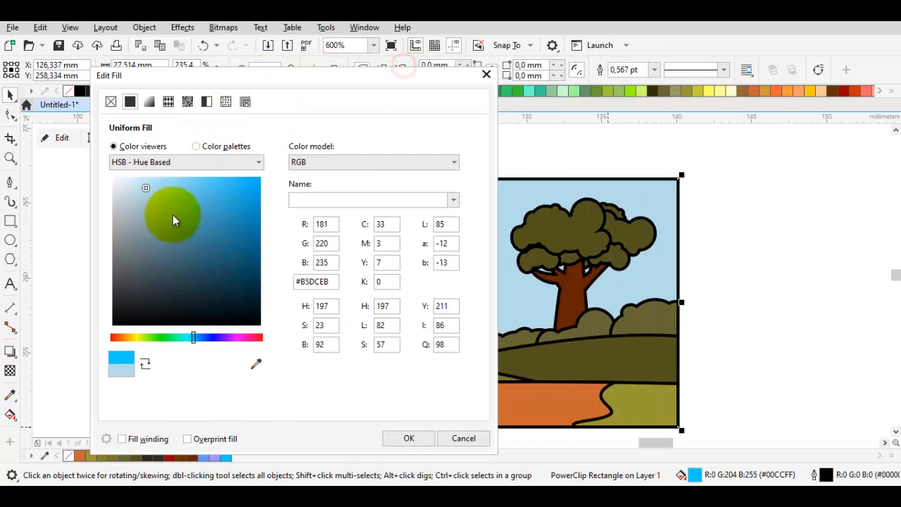
drag(166, 192, 162, 190)
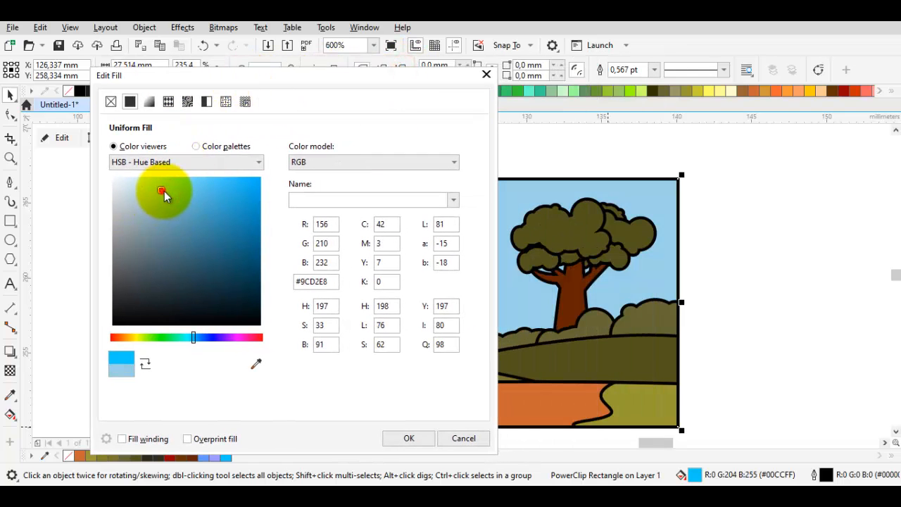
click(409, 439)
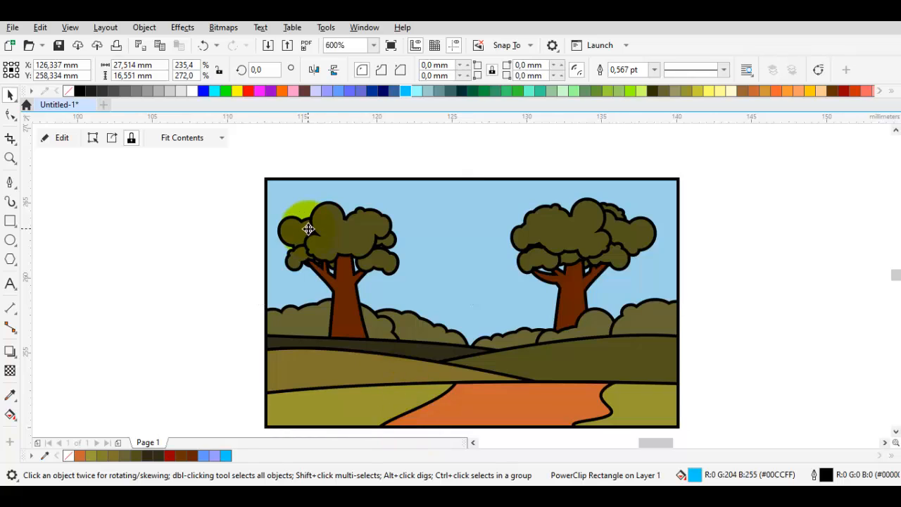
click(175, 228)
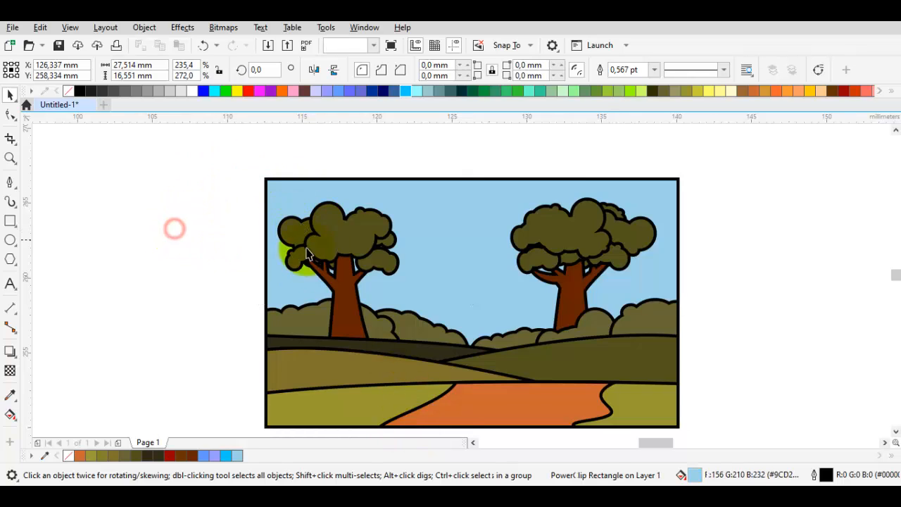
Open the PowerClip contents for editing and move all landscape objects slightly down and left relative to the frame.
drag(422, 261, 399, 252)
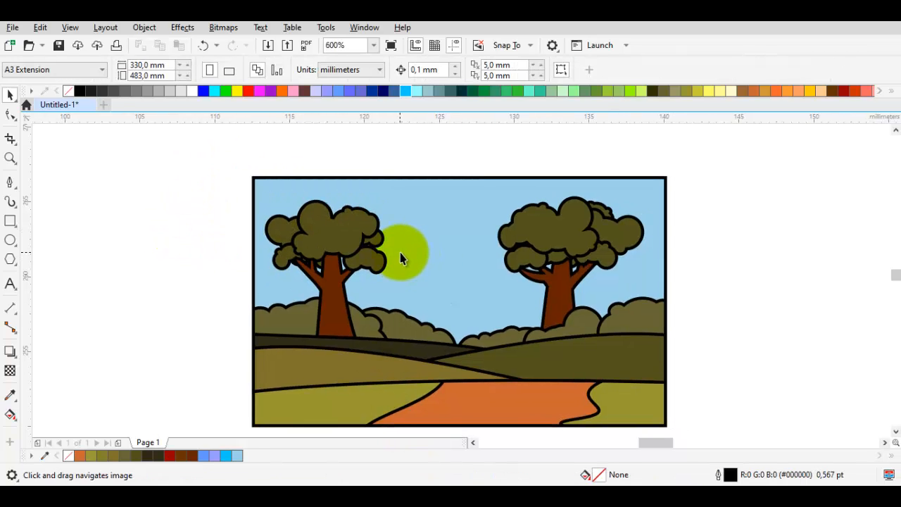
double_click(439, 265)
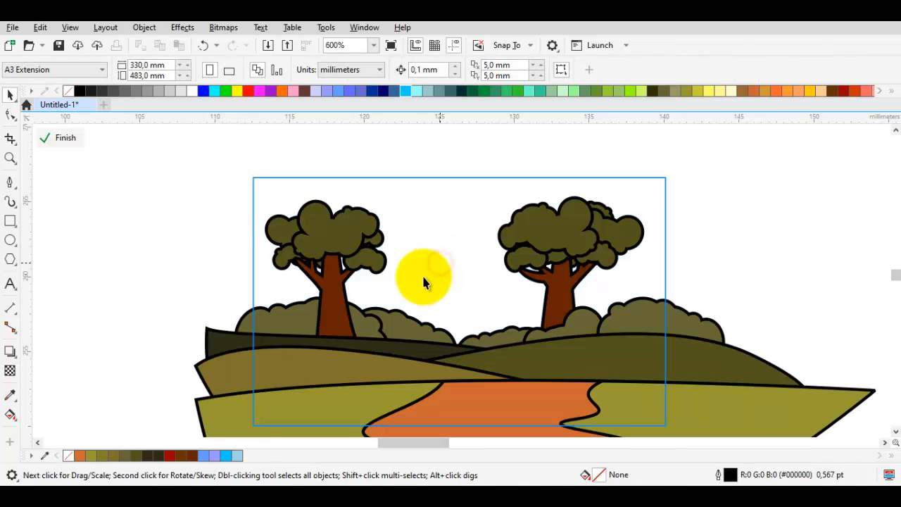
click(343, 344)
scroll(343, 345, down, 1)
drag(629, 373, 613, 321)
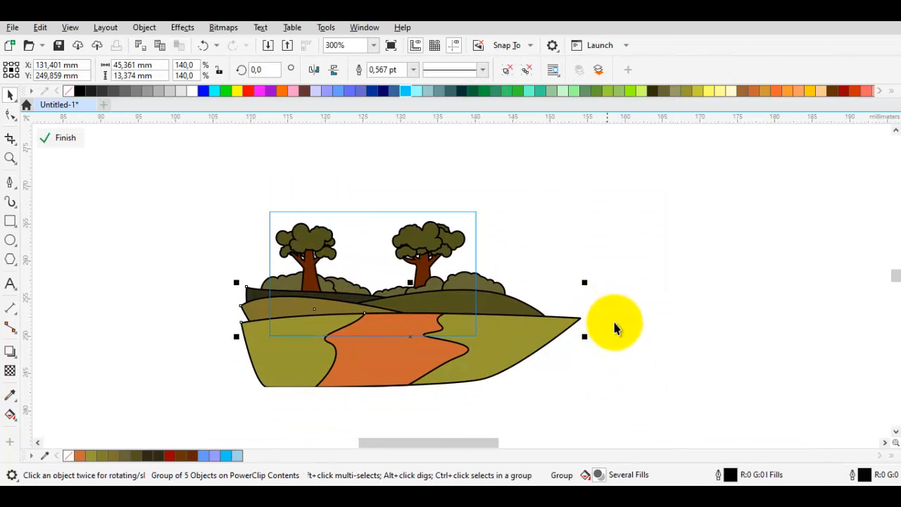
drag(674, 427, 177, 218)
scroll(371, 307, up, 1)
drag(370, 305, 358, 332)
scroll(367, 333, up, 1)
key(Escape)
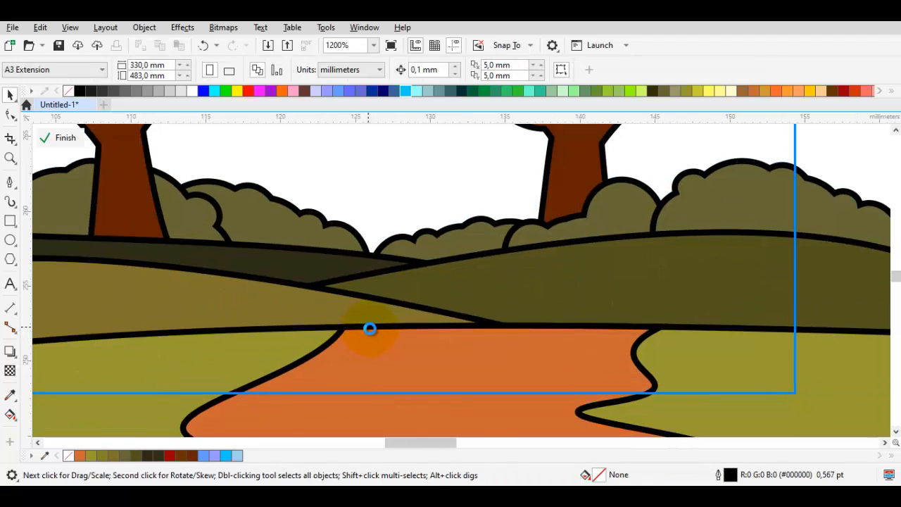
Select all the hills, path, bushes and trees in the PowerClip contents and combine them into one group.
scroll(370, 327, down, 1)
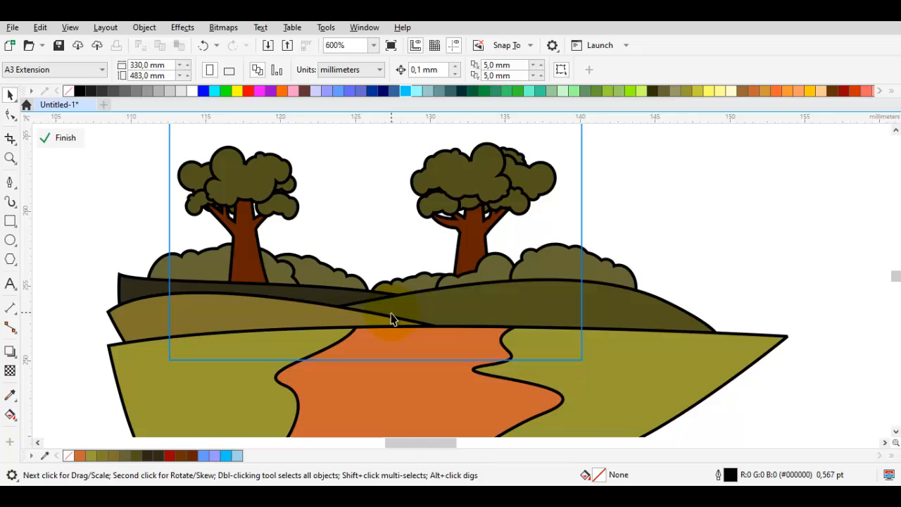
scroll(392, 319, down, 1)
click(557, 261)
click(415, 312)
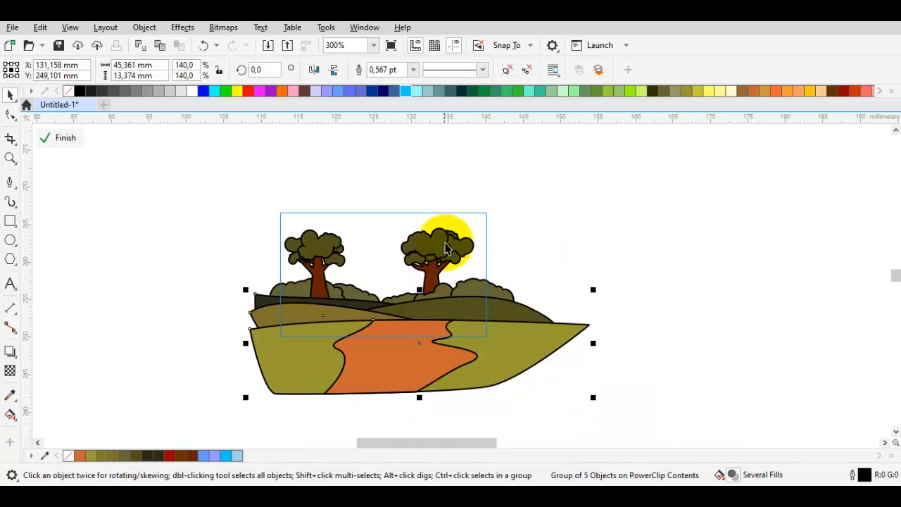
scroll(447, 274, up, 1)
scroll(447, 274, down, 1)
key(ctrl+a)
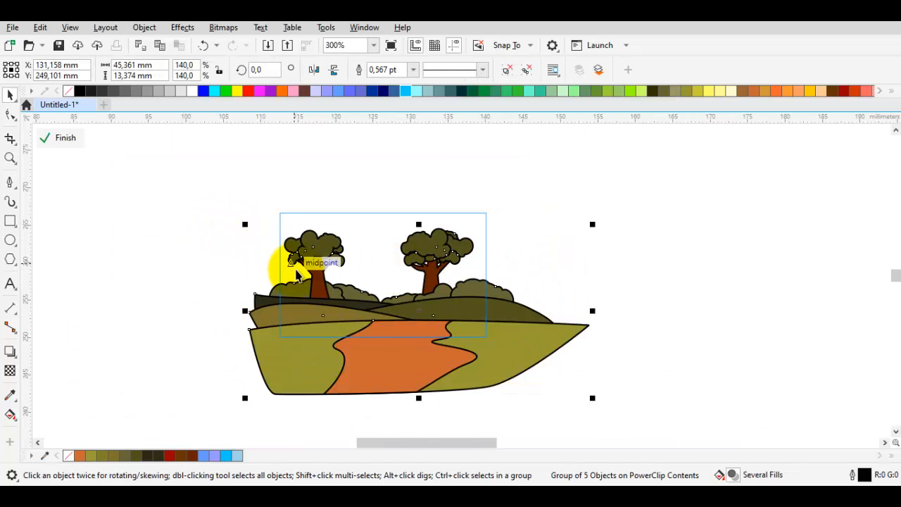
right_click(316, 263)
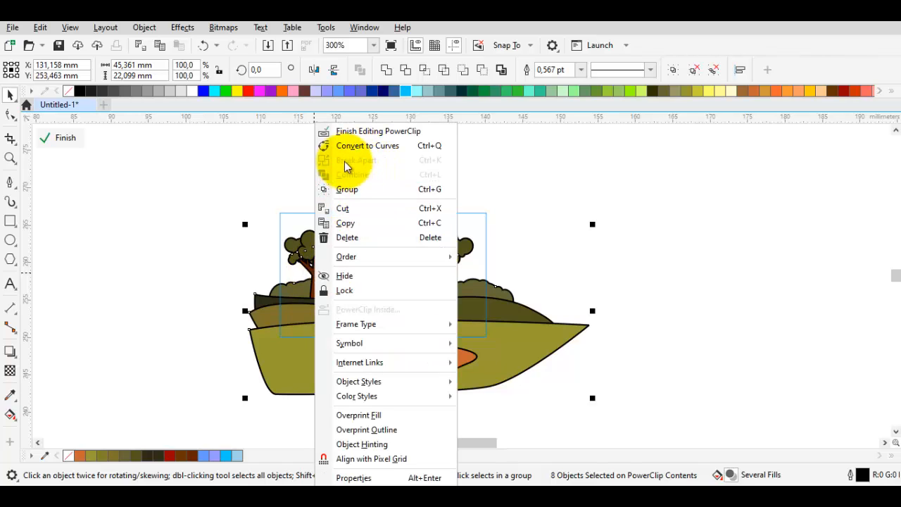
click(346, 189)
Scale the grouped landscape down proportionally from its upper corners to about 42.9 × 20.9 mm (94.7%).
scroll(527, 231, up, 1)
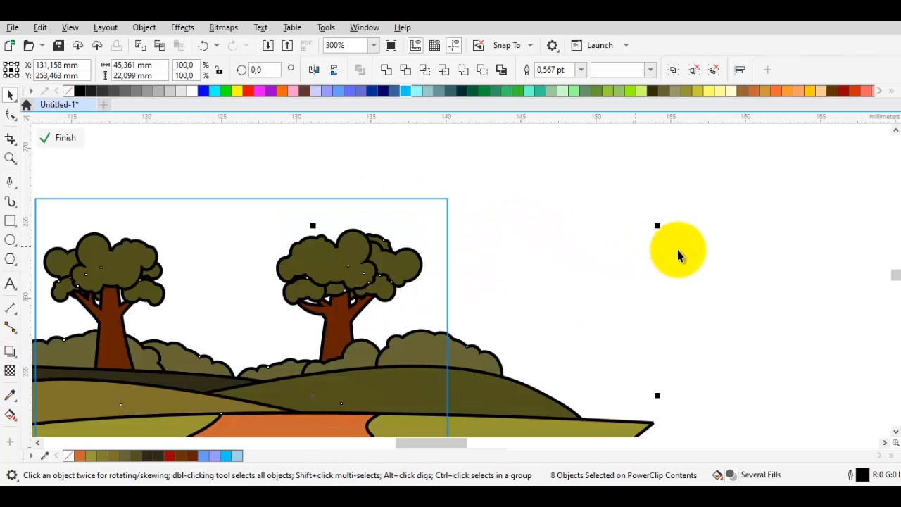
drag(658, 226, 636, 242)
drag(542, 335, 706, 276)
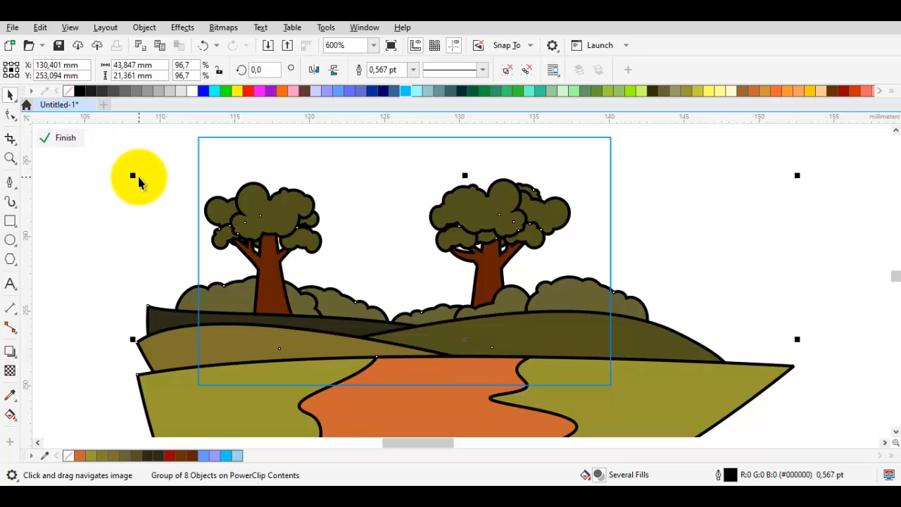
drag(134, 176, 138, 177)
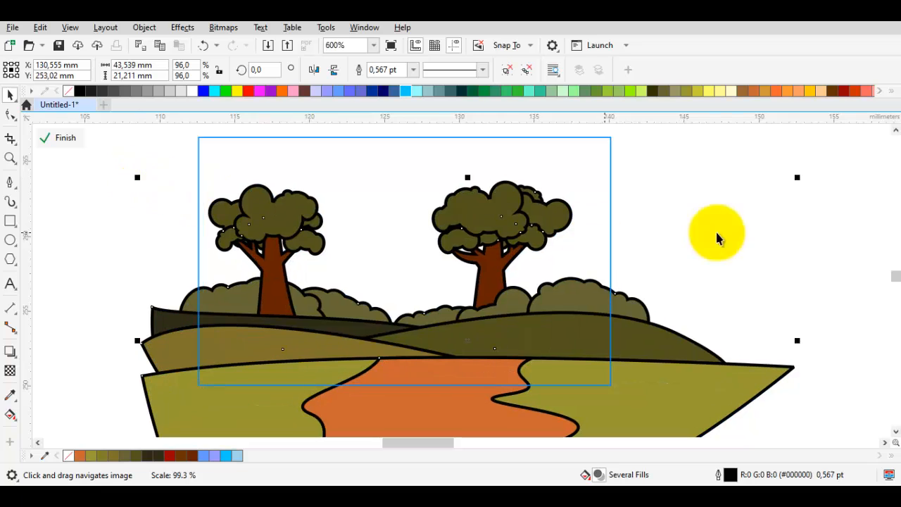
drag(798, 178, 791, 185)
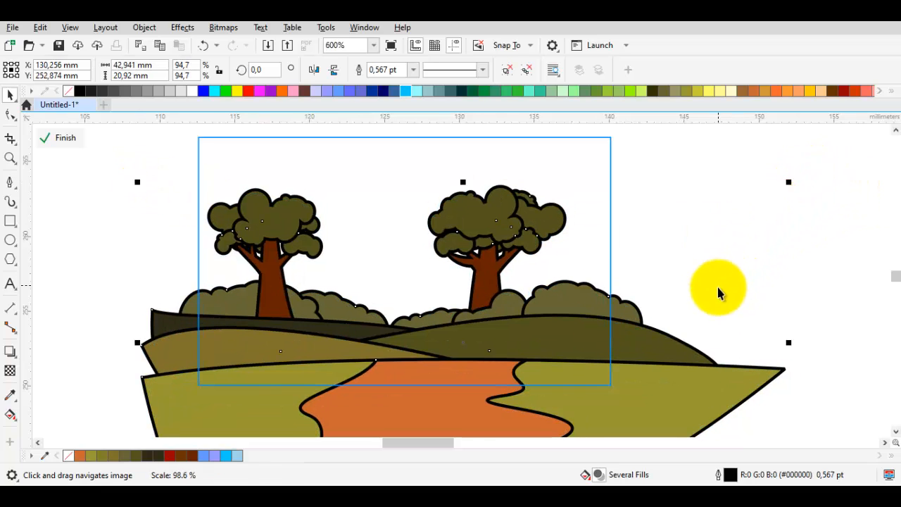
click(693, 321)
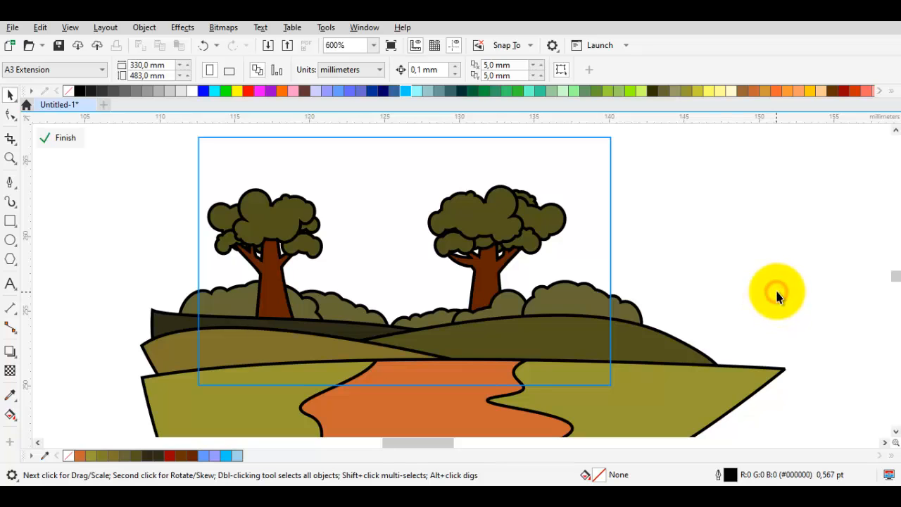
Move the scaled landscape group slightly right and down, and finish editing the PowerClip contents.
click(678, 362)
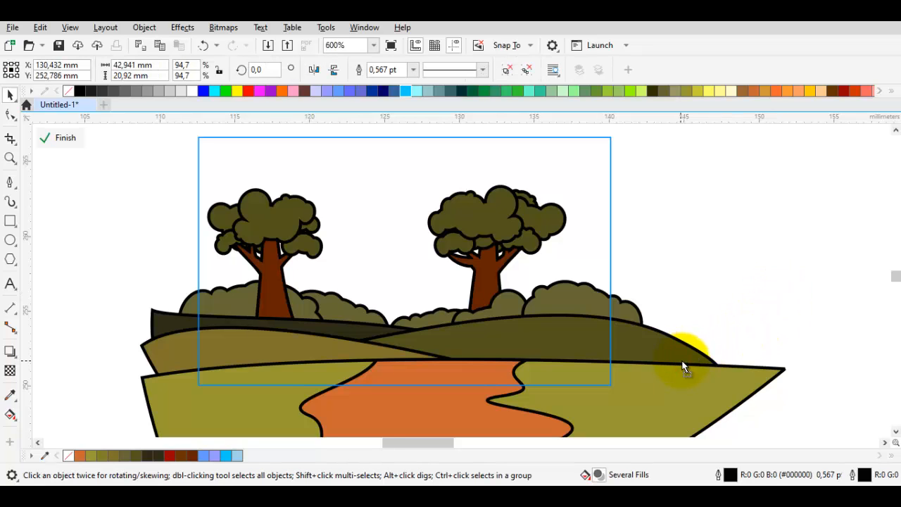
drag(683, 366, 686, 346)
click(683, 267)
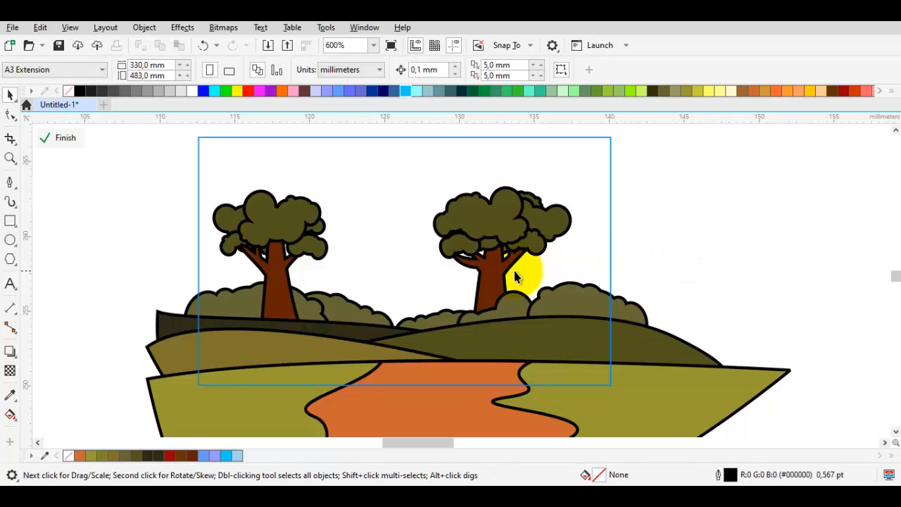
click(60, 137)
click(135, 224)
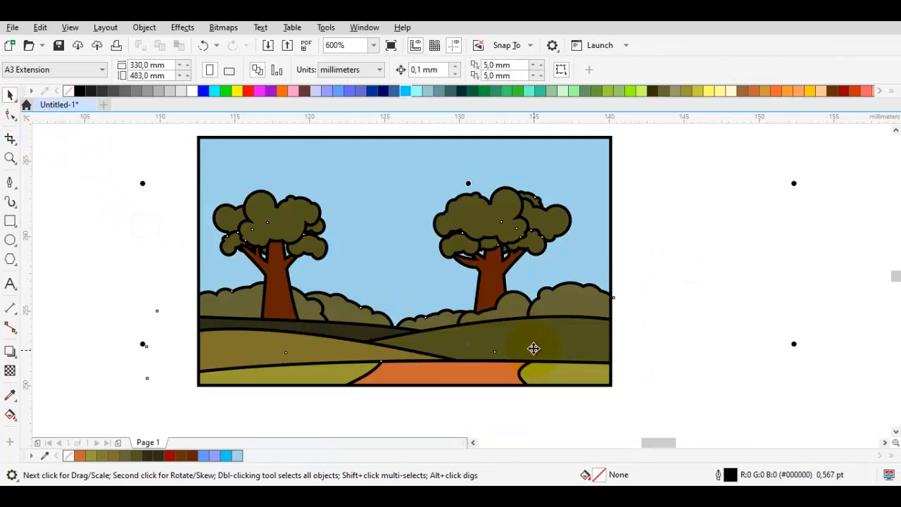
Select the landscape group directly inside the frame and shift it slightly right and up.
ctrl+click(513, 336)
drag(513, 335, 517, 331)
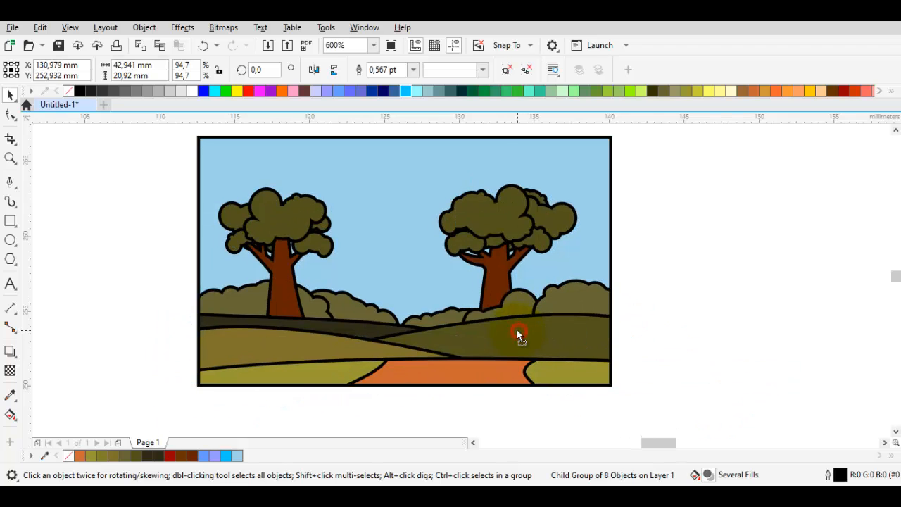
click(667, 307)
Try shifting the landscape group farther right in the PowerClip contents, undo that shift and finish editing.
double_click(549, 326)
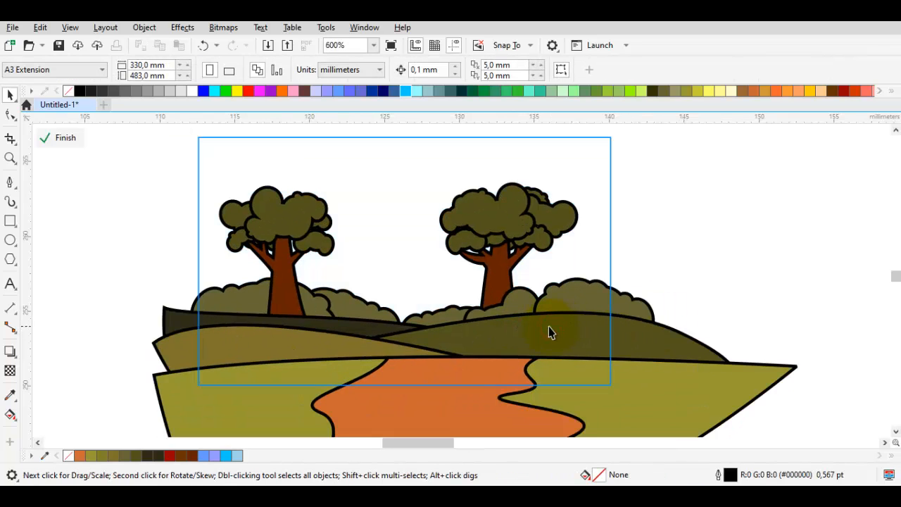
click(555, 298)
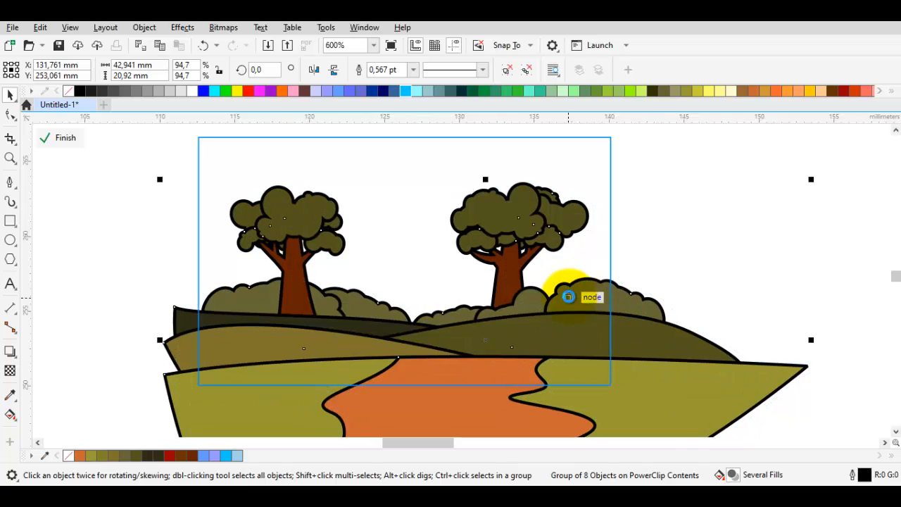
right_click(567, 297)
click(497, 175)
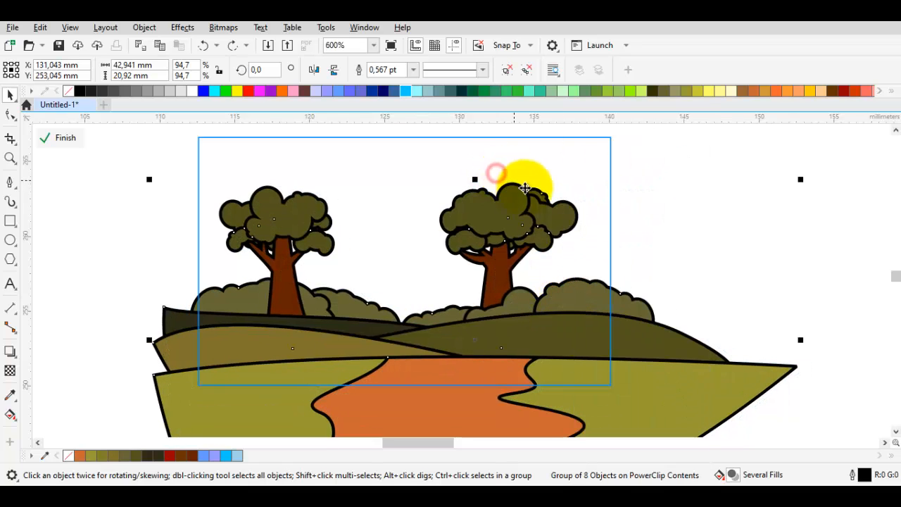
click(682, 259)
click(75, 140)
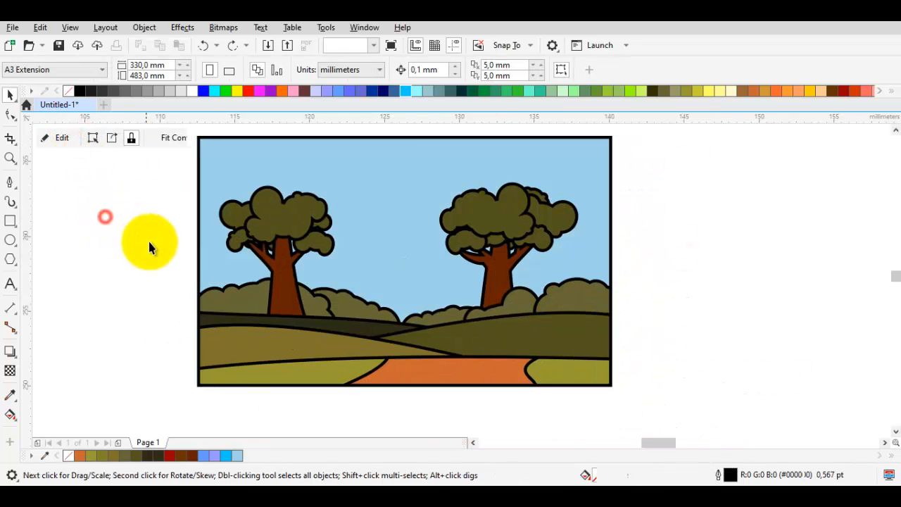
Open the frame's PowerClip contents for editing and ungroup the landscape group.
drag(262, 247, 273, 257)
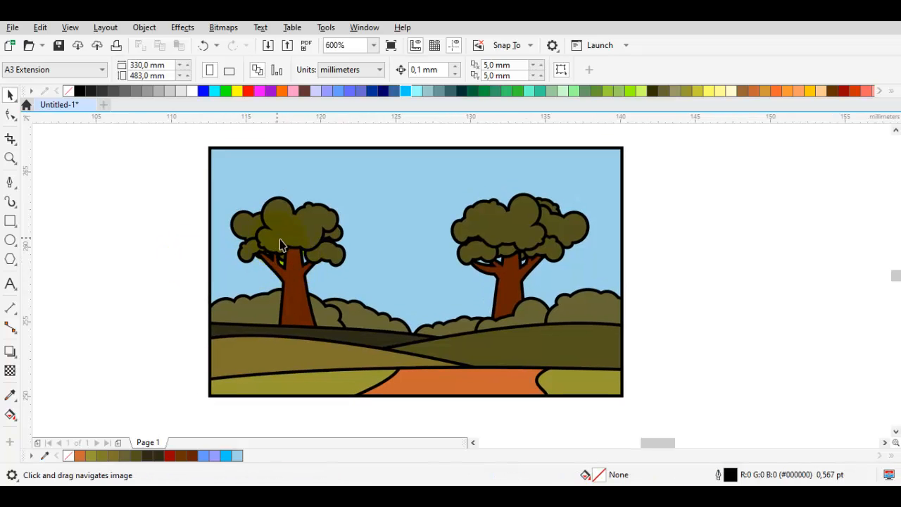
scroll(529, 304, up, 1)
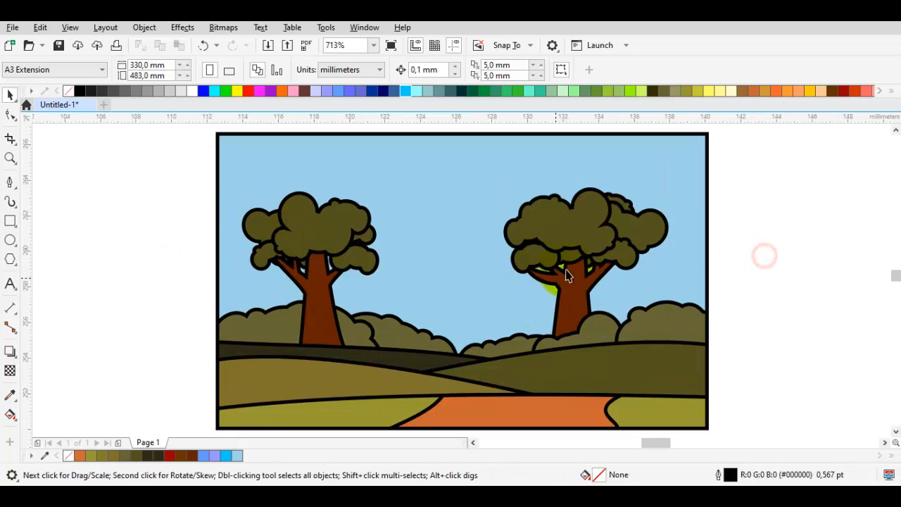
double_click(570, 248)
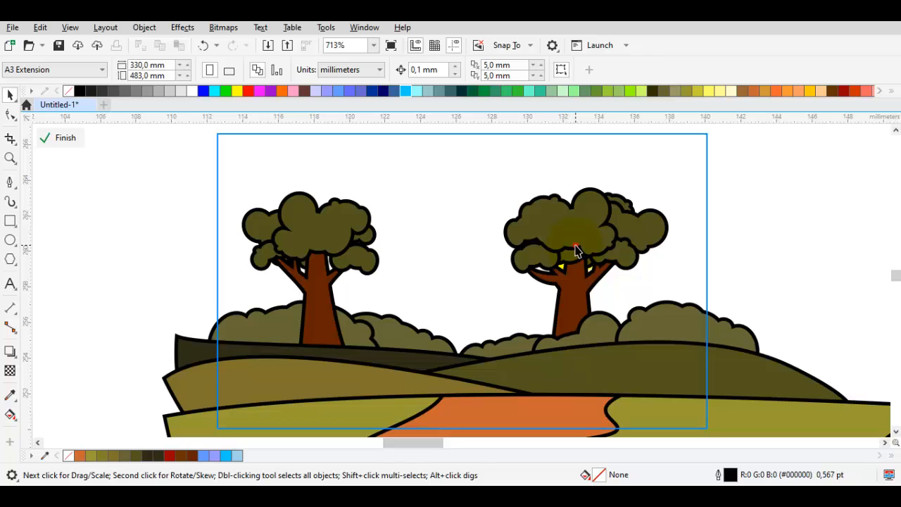
click(575, 250)
right_click(577, 246)
click(536, 209)
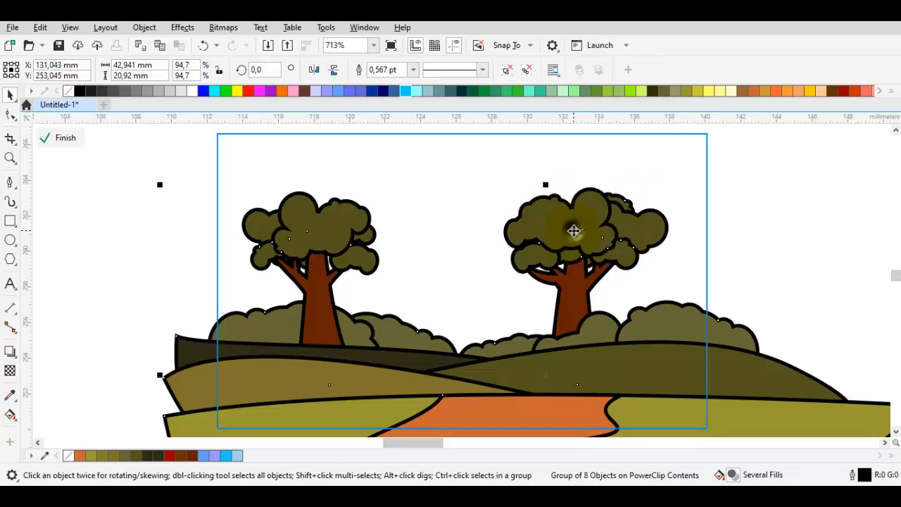
right_click(575, 231)
click(606, 141)
Duplicate the right tree into the gap between the two trees and send the copy to the back of the layer.
click(585, 229)
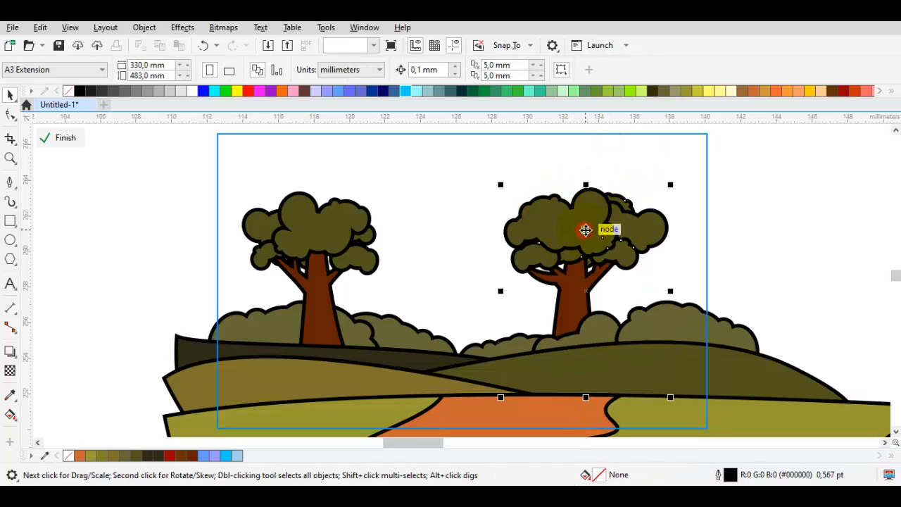
drag(569, 231, 440, 223)
right_click(440, 223)
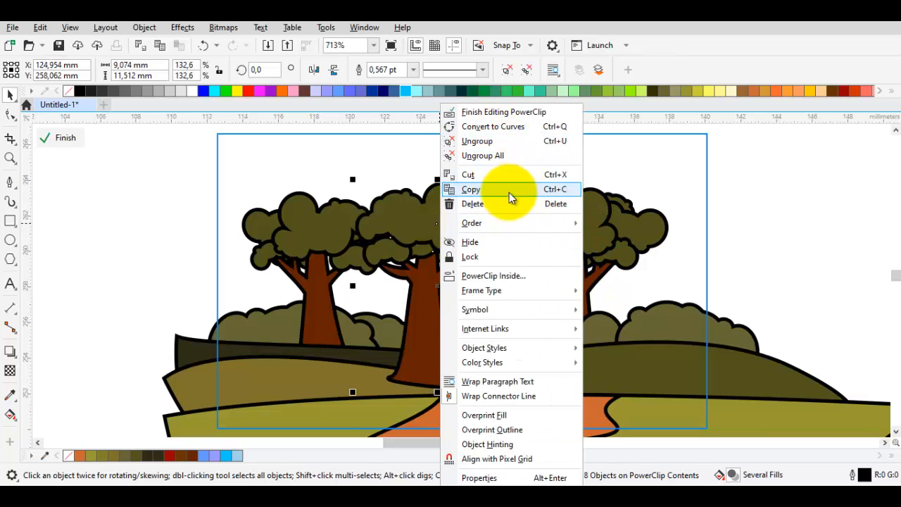
mouse_move(577, 223)
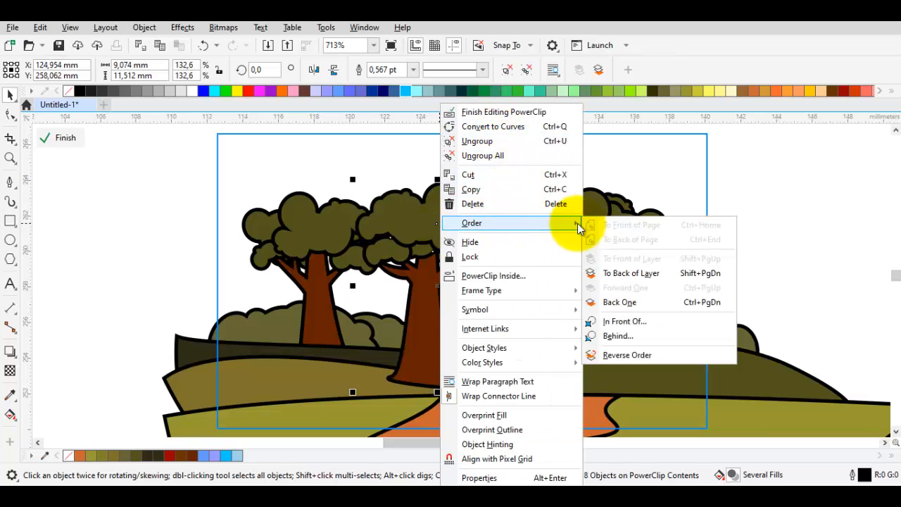
click(646, 272)
Scale the middle tree down proportionally to about 8.1 × 10.3 mm (118.4%) and shift it slightly up.
drag(522, 180, 505, 201)
mouse_move(418, 261)
mouse_down()
mouse_move(406, 255)
mouse_move(421, 255)
mouse_up()
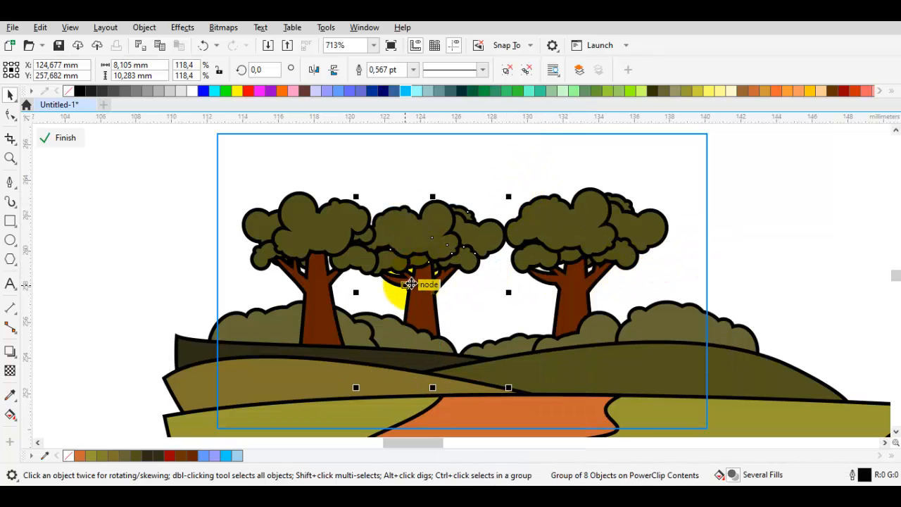
Sample the brown trunk colour, change it to dark grey-green #3B4F42 and fill the middle tree's trunk with it.
scroll(410, 291, up, 2)
key(i)
click(439, 303)
click(628, 475)
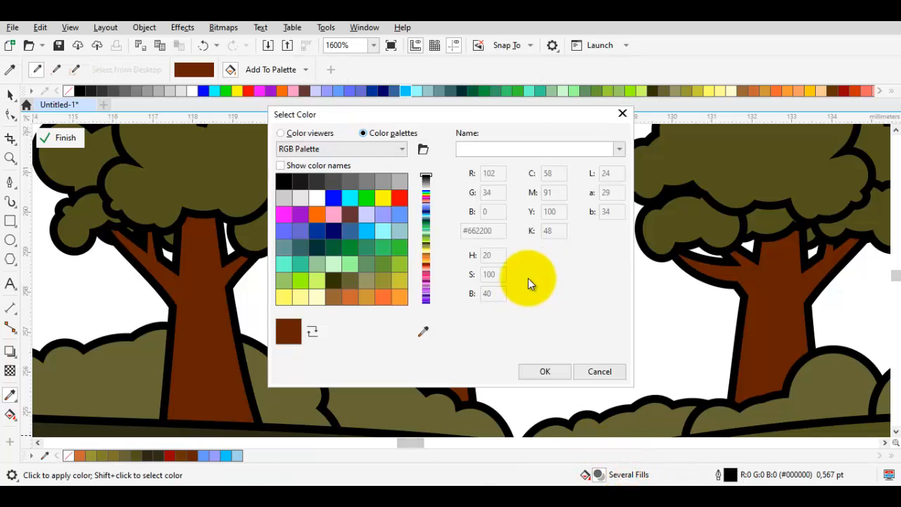
click(291, 137)
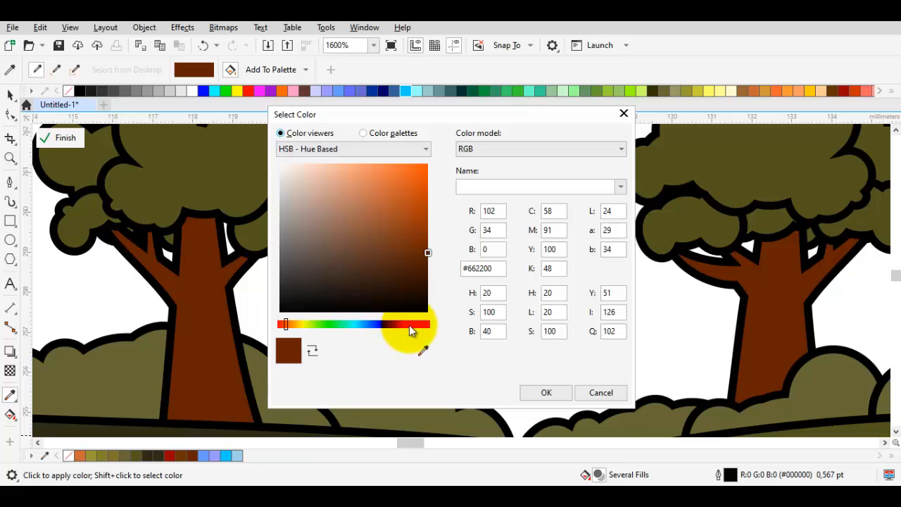
drag(357, 323, 345, 323)
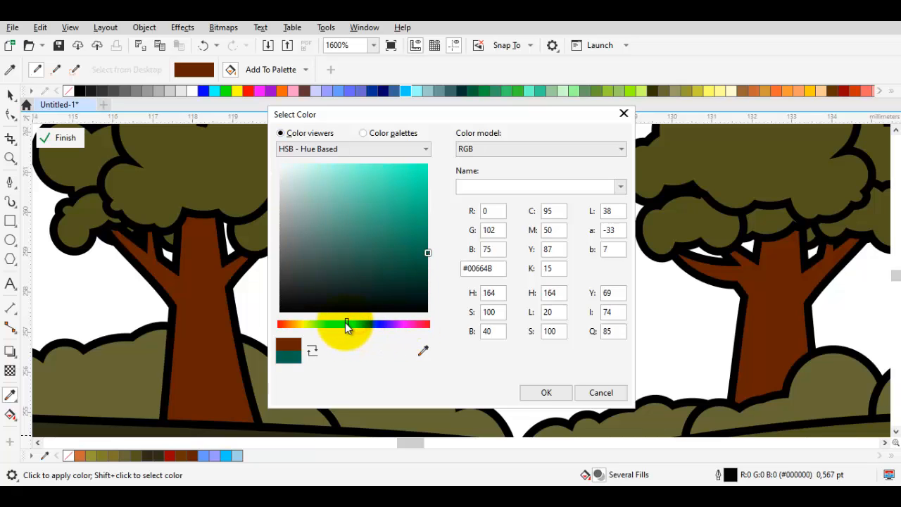
click(304, 253)
drag(312, 260, 315, 262)
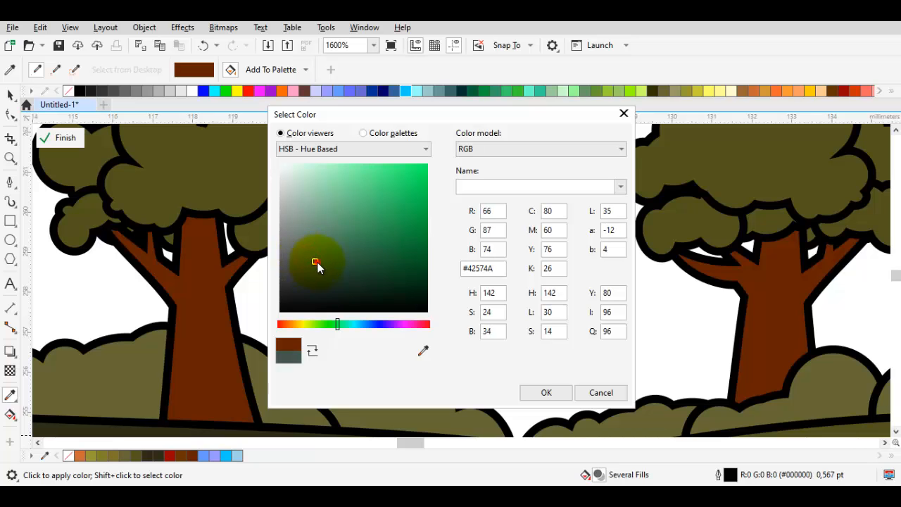
drag(351, 114, 199, 120)
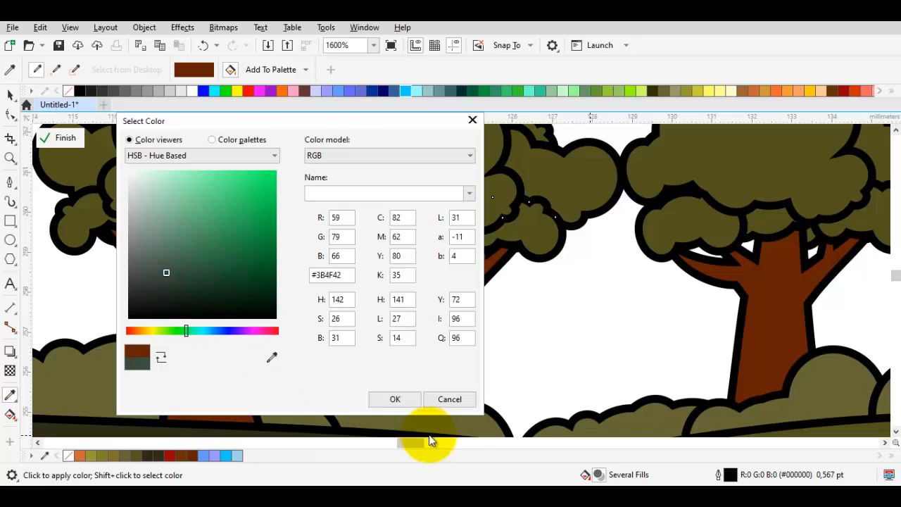
click(392, 394)
click(412, 316)
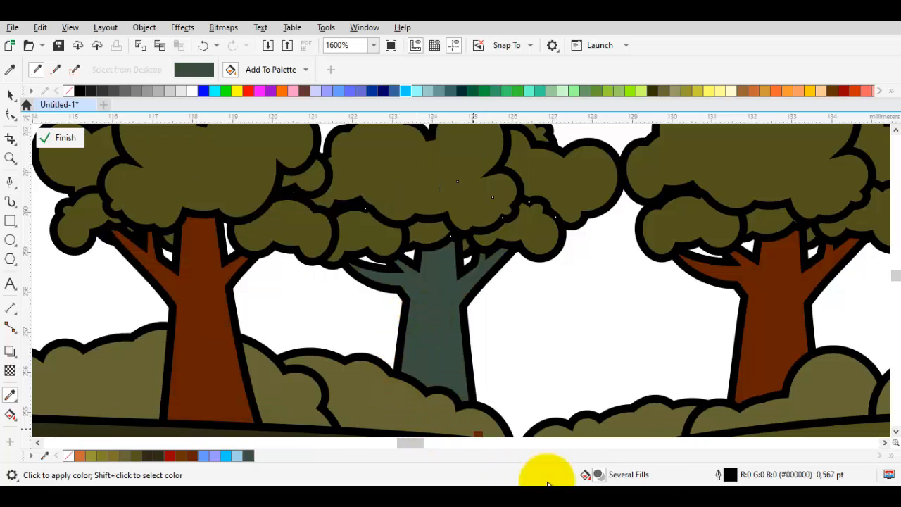
Darken the fill colour to #304238 and apply it to the middle tree's trunk.
double_click(626, 476)
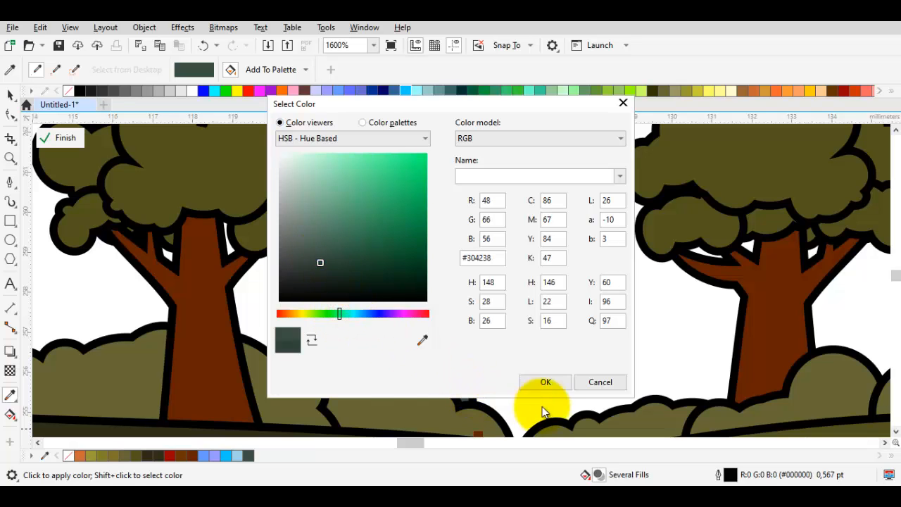
click(549, 384)
click(427, 335)
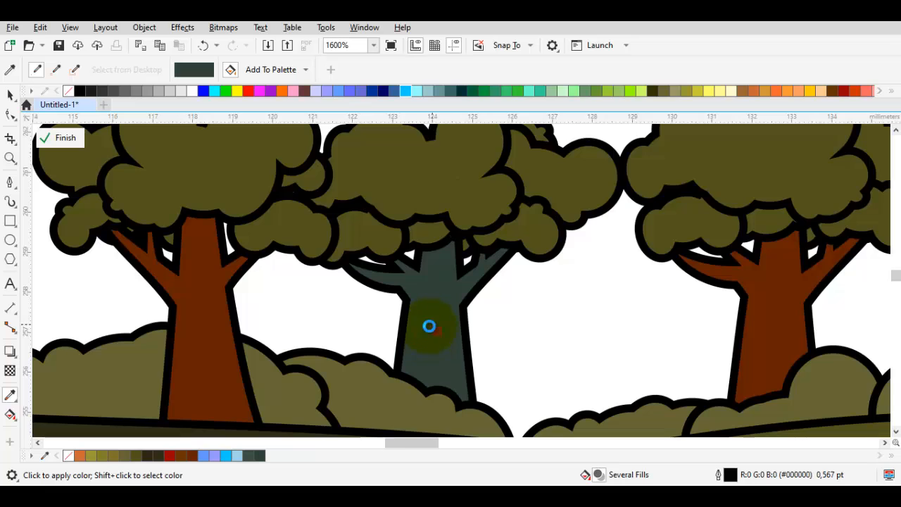
scroll(429, 326, down, 2)
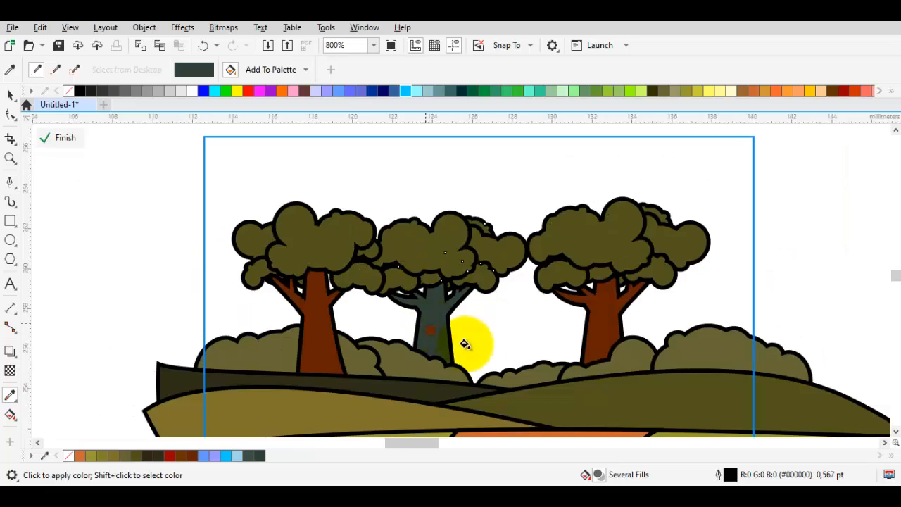
Set the fill colour to lighter grey-green #435C4E and apply it to the middle tree's main crown and the leaf clusters around it.
double_click(635, 476)
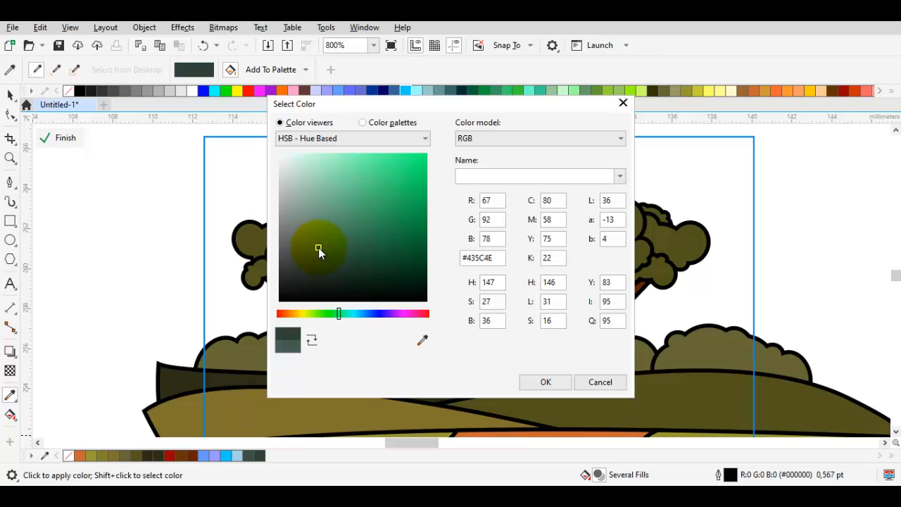
click(545, 382)
scroll(432, 266, up, 4)
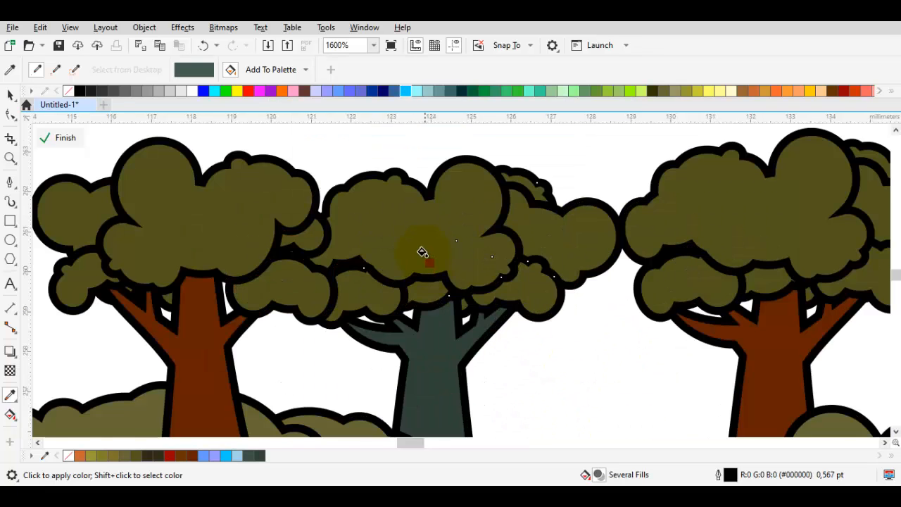
click(414, 234)
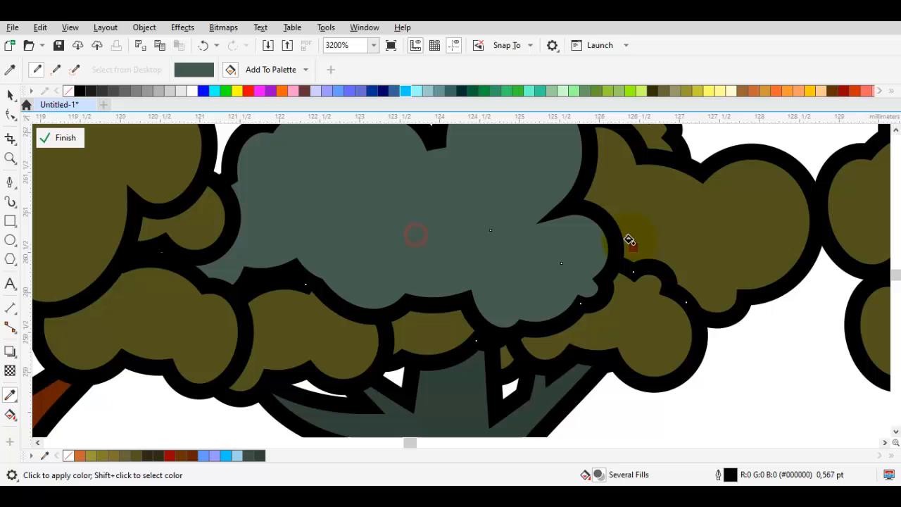
click(644, 321)
click(443, 331)
scroll(505, 360, up, 1)
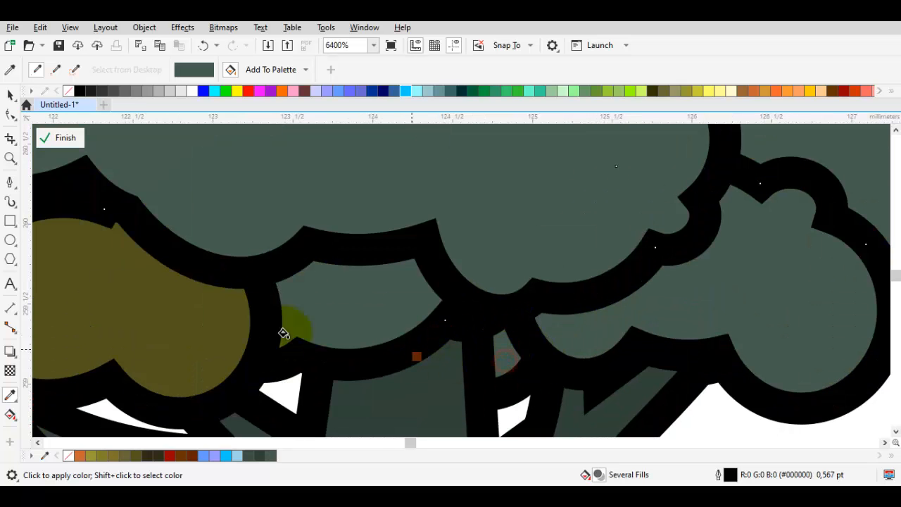
Fill the middle tree's remaining olive leaf clusters with the same grey-green, undoing and repeating the fill on the small cluster at the crown's upper right.
scroll(232, 325, down, 2)
drag(263, 287, 340, 293)
scroll(423, 211, up, 2)
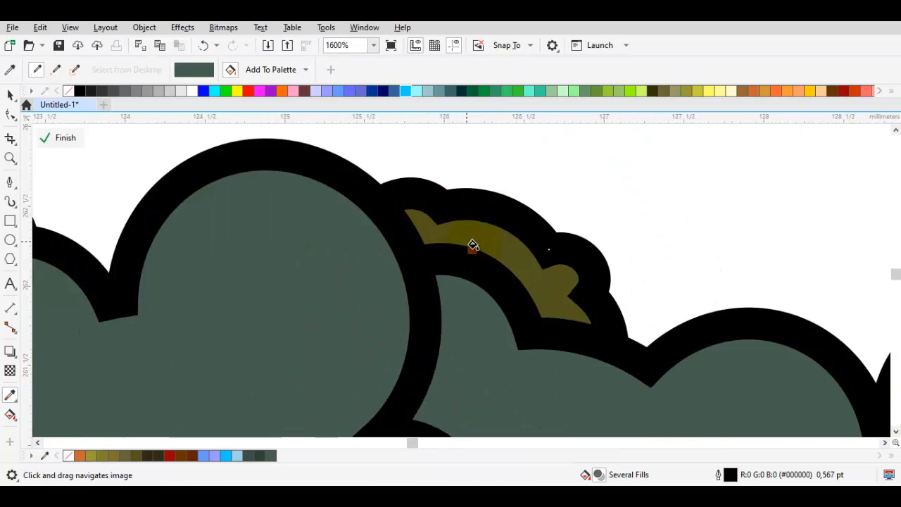
click(480, 245)
scroll(532, 260, up, 2)
key(ctrl+z)
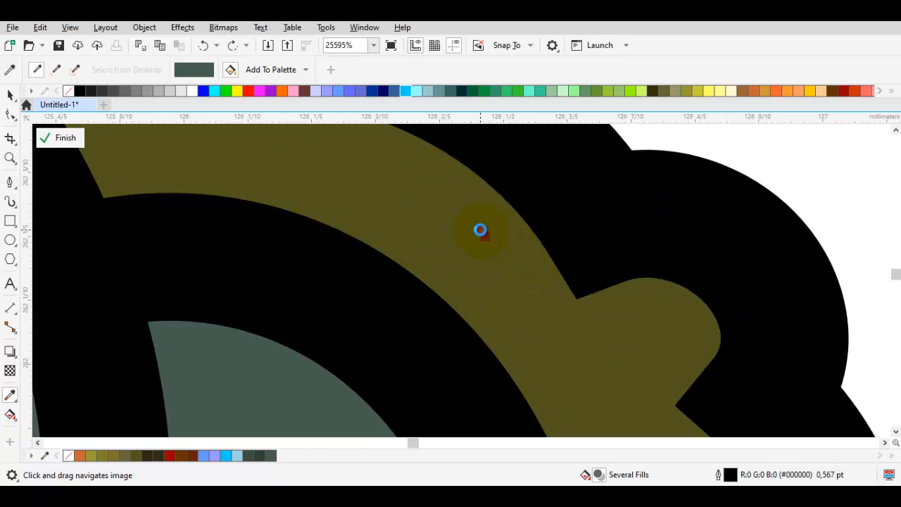
click(482, 233)
scroll(483, 236, down, 1)
scroll(483, 240, down, 5)
Select the middle tree group and nudge it slightly left and down.
key(space)
click(398, 315)
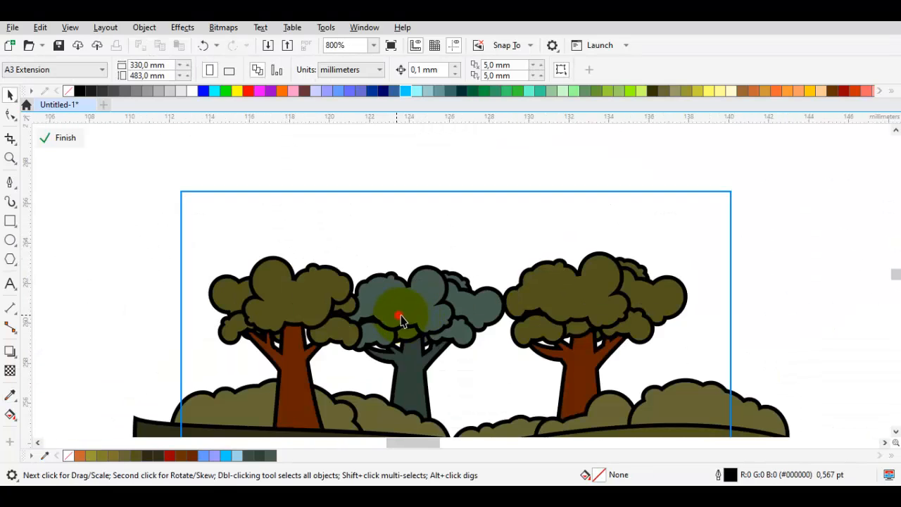
click(463, 271)
scroll(408, 338, up, 1)
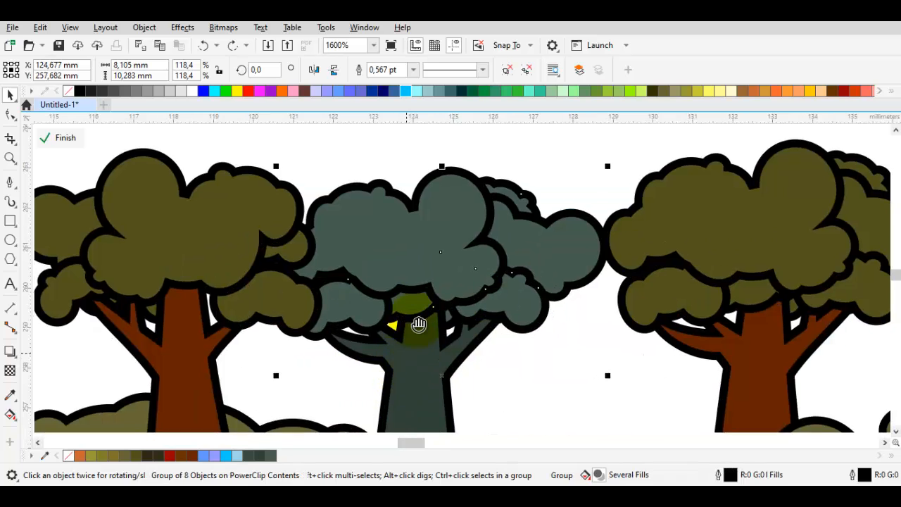
click(560, 405)
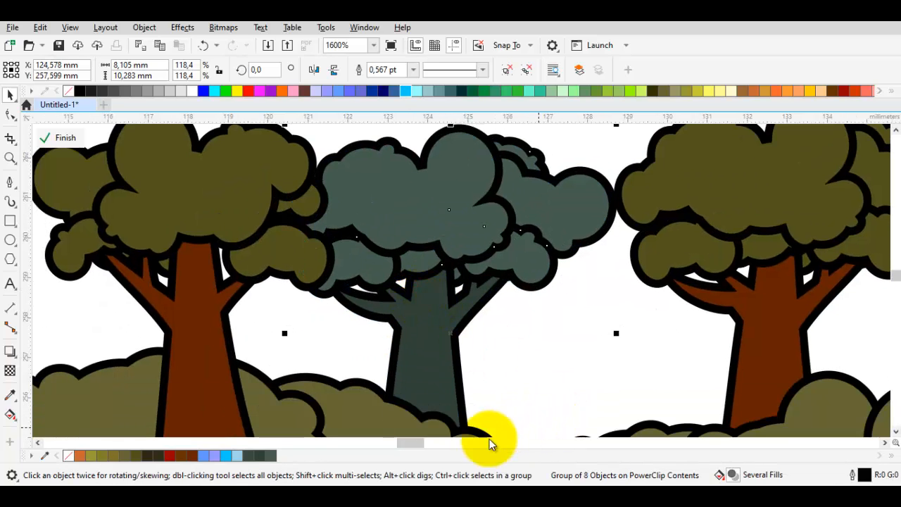
Sample the middle trunk's dark grey-green and apply it to the small leaf piece in the branch fork.
key(space)
scroll(402, 288, up, 2)
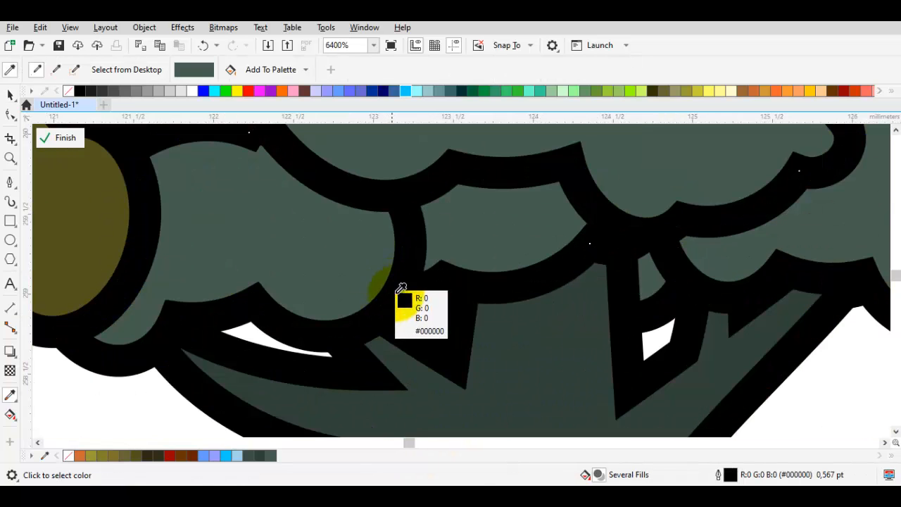
scroll(527, 344, down, 1)
click(531, 348)
scroll(585, 310, up, 2)
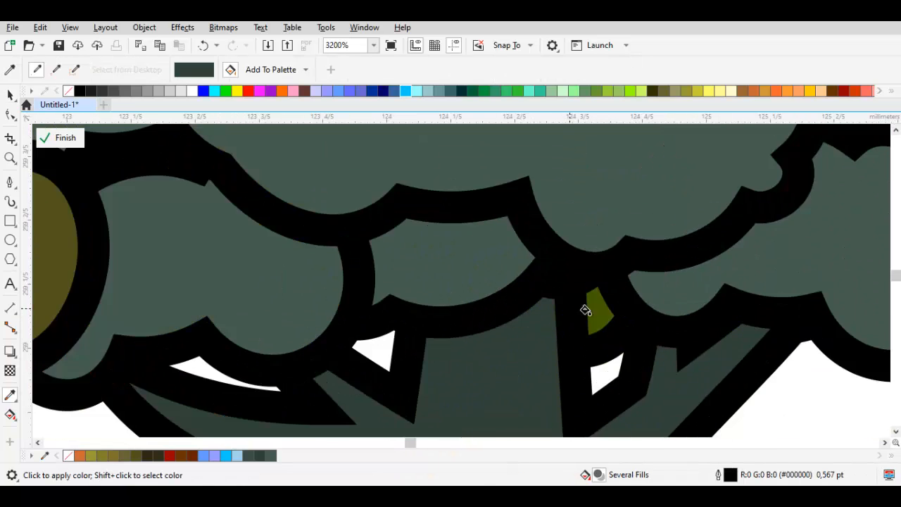
click(611, 308)
scroll(630, 308, down, 2)
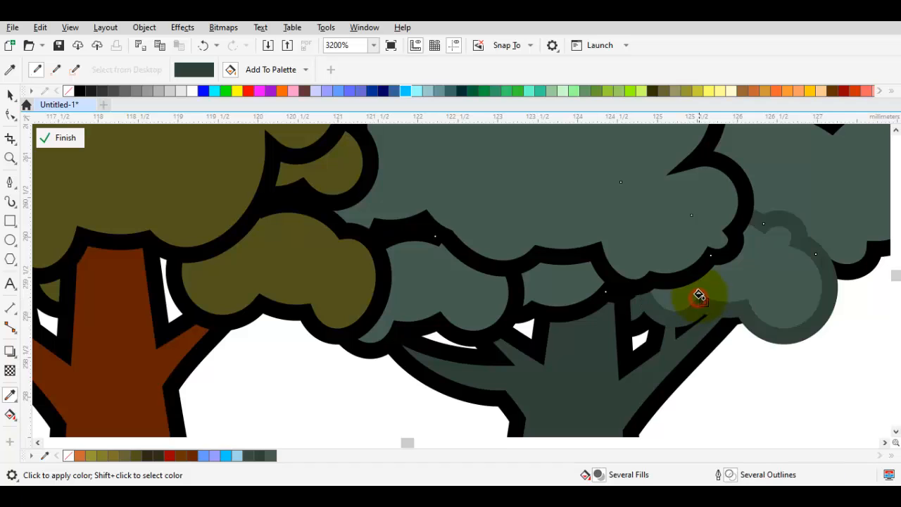
Fill the middle tree's main crown and its right, central and left leaf clusters with the sampled dark grey-green.
click(753, 281)
click(796, 185)
click(595, 203)
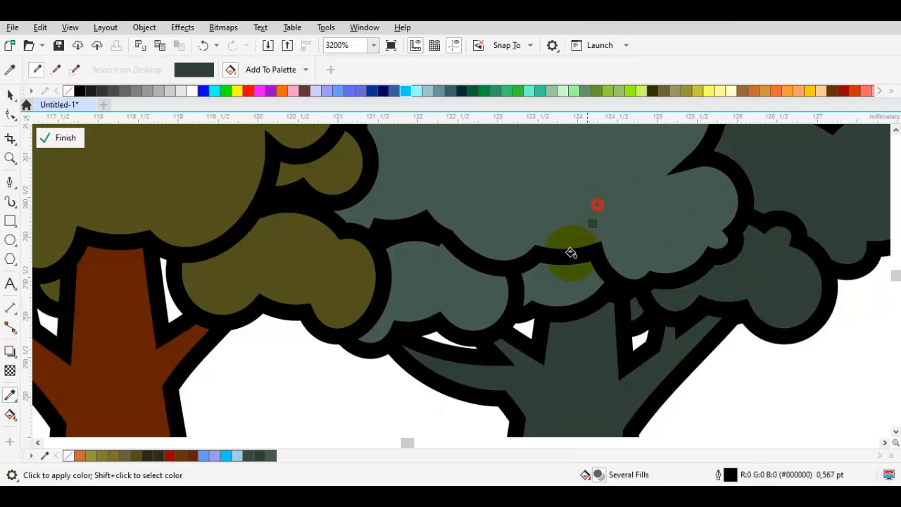
click(553, 288)
click(462, 287)
scroll(572, 317, down, 1)
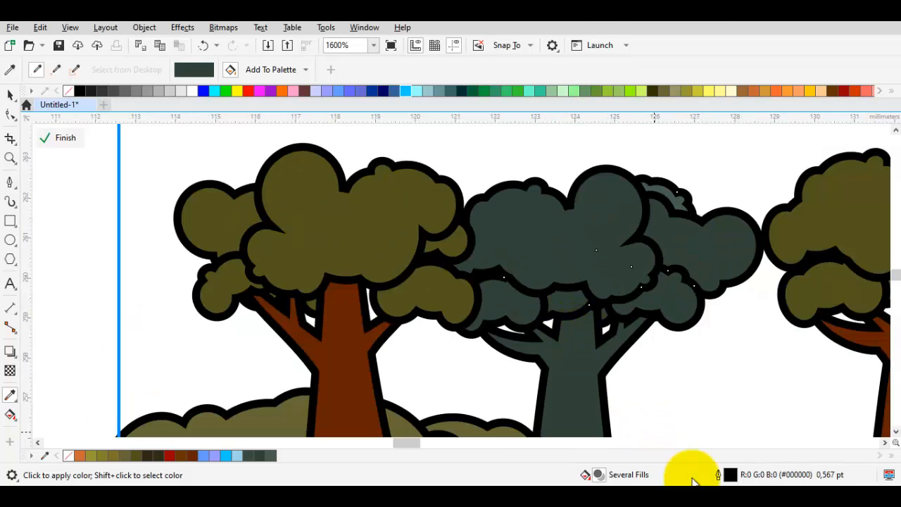
Darken the fill colour to #222E27 and apply it to the middle tree's trunk.
click(624, 474)
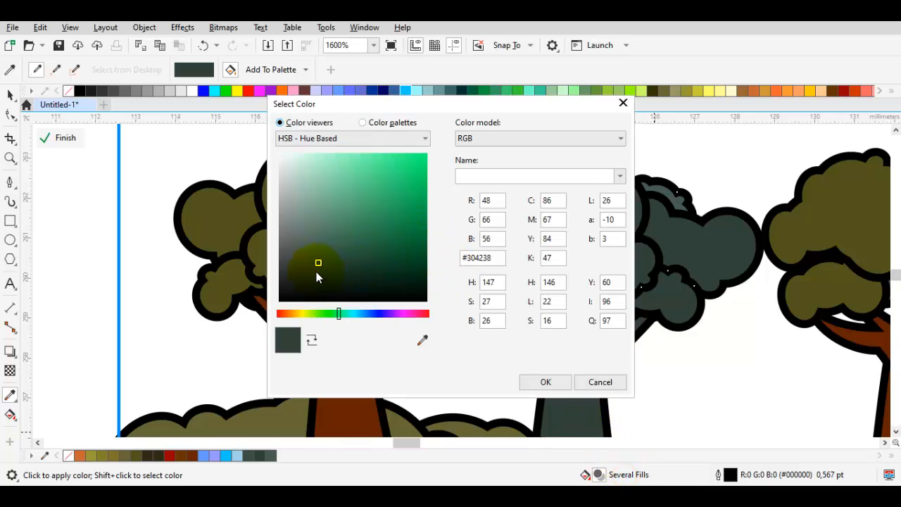
click(316, 273)
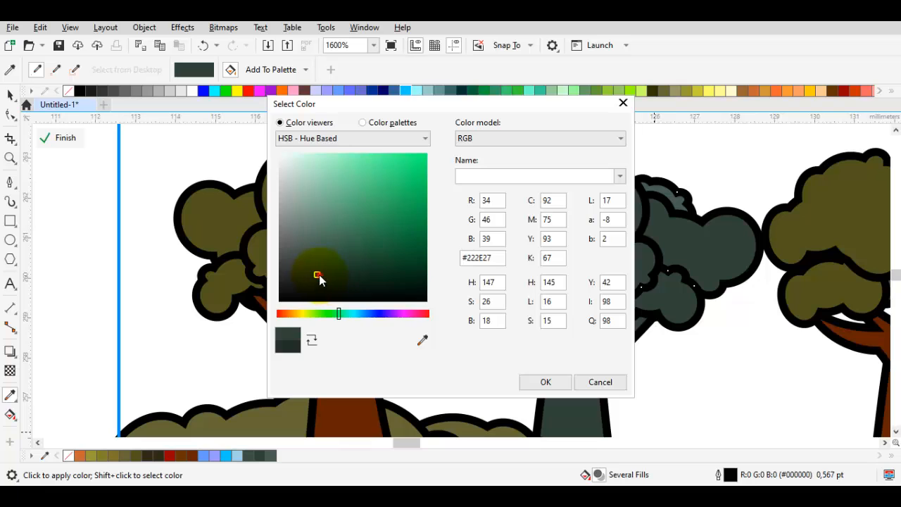
click(549, 381)
click(566, 389)
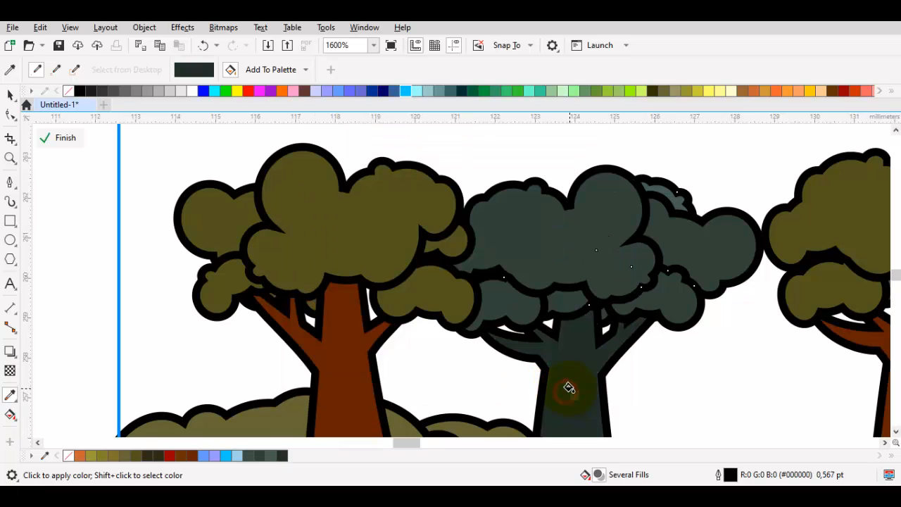
key(space)
key(i)
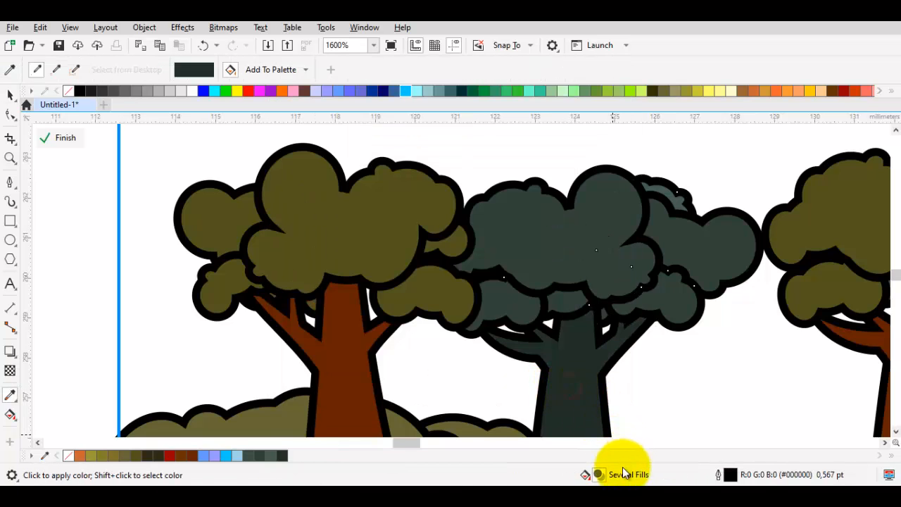
double_click(621, 474)
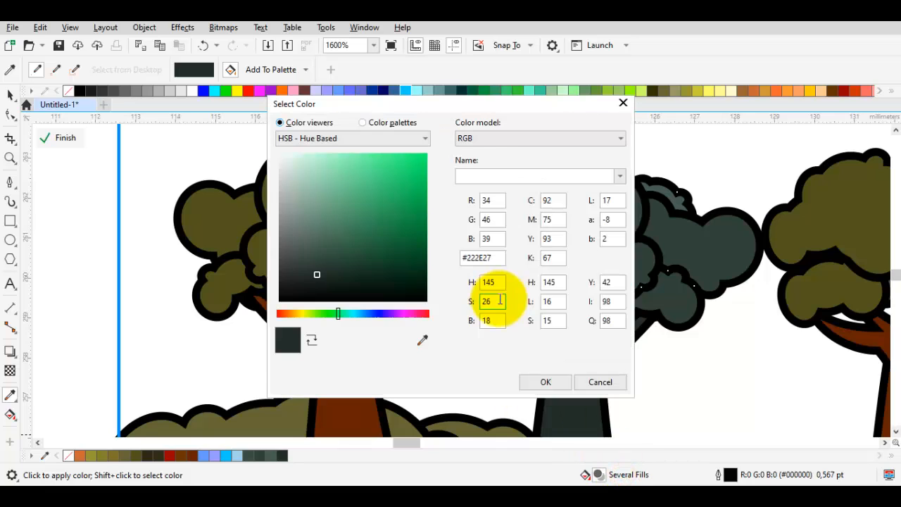
click(559, 381)
key(space)
Duplicate the dark grey-green tree, mirror the copy horizontally and place it behind the original, slightly to its right.
scroll(571, 351, down, 1)
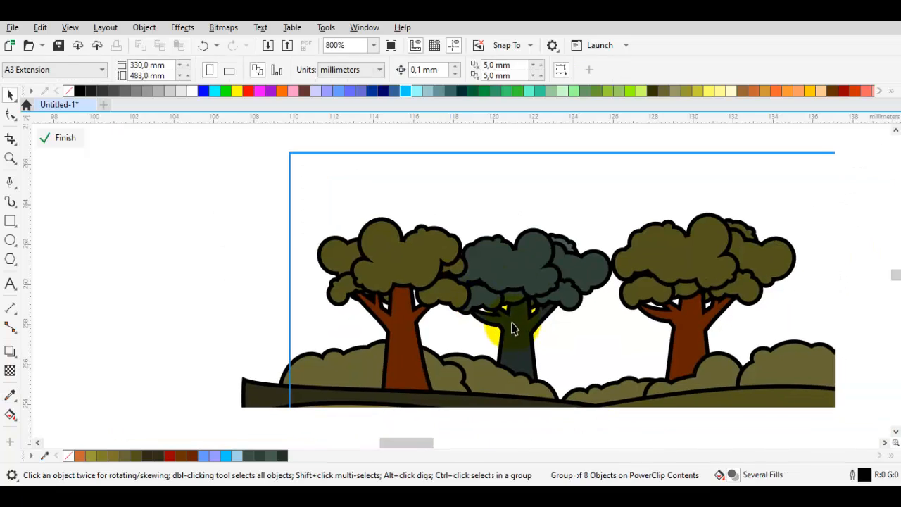
drag(516, 326, 584, 325)
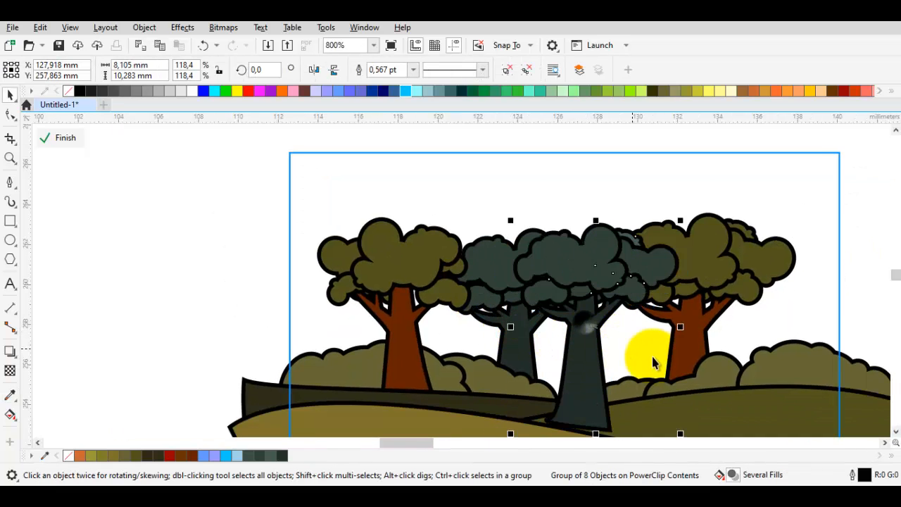
drag(657, 329, 583, 323)
click(660, 213)
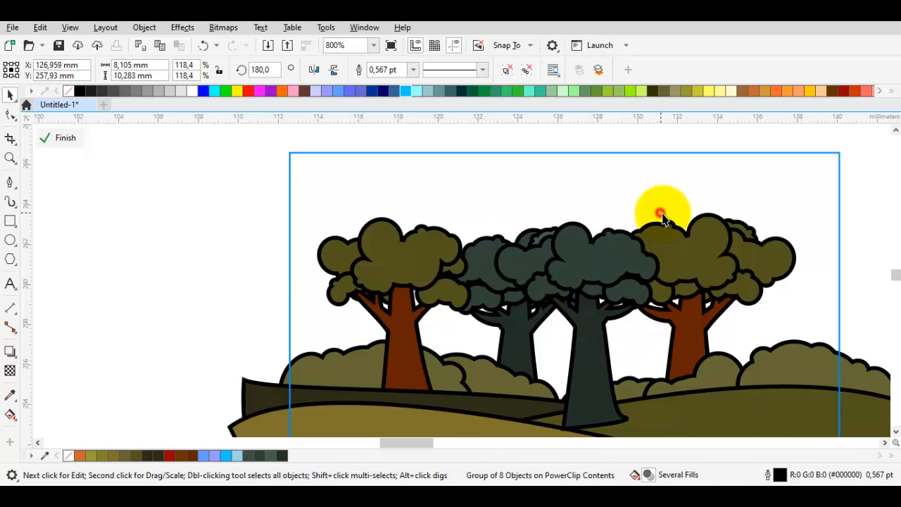
click(611, 312)
drag(595, 308, 573, 310)
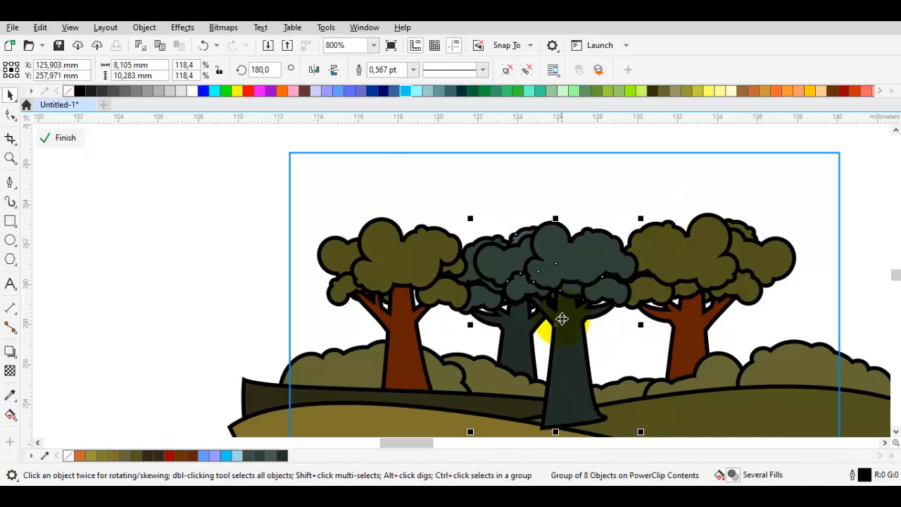
scroll(566, 319, up, 1)
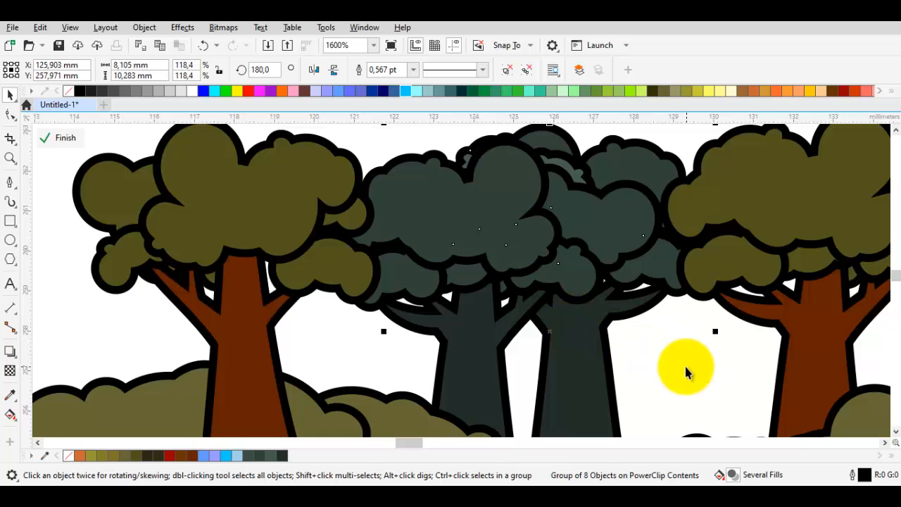
Sample the crown's dark grey-green and apply it to the original dark tree's lighter upper-right leaf piece.
key(Escape)
scroll(576, 166, up, 1)
key(i)
click(659, 185)
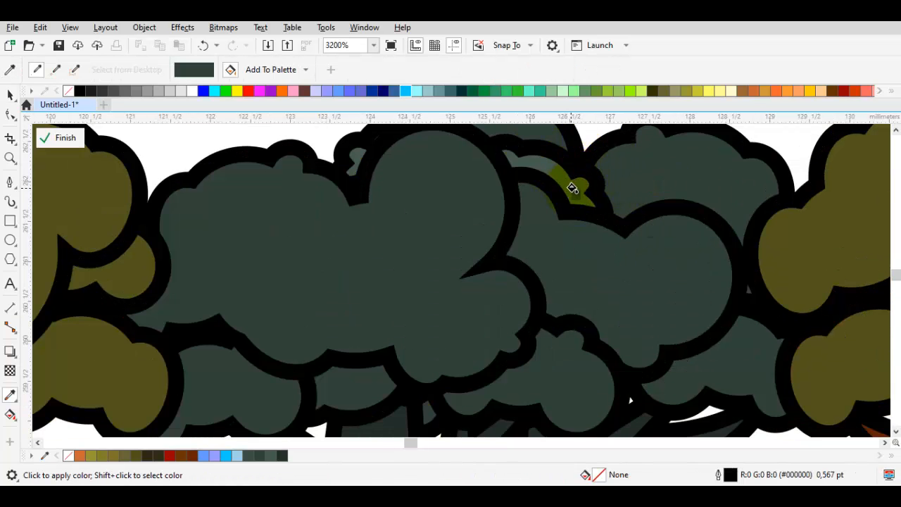
click(574, 189)
scroll(574, 189, down, 3)
key(space)
Move the mirrored dark tree up and to the right, and fill its lighter upper-left leaf piece with sampled #304238.
click(603, 187)
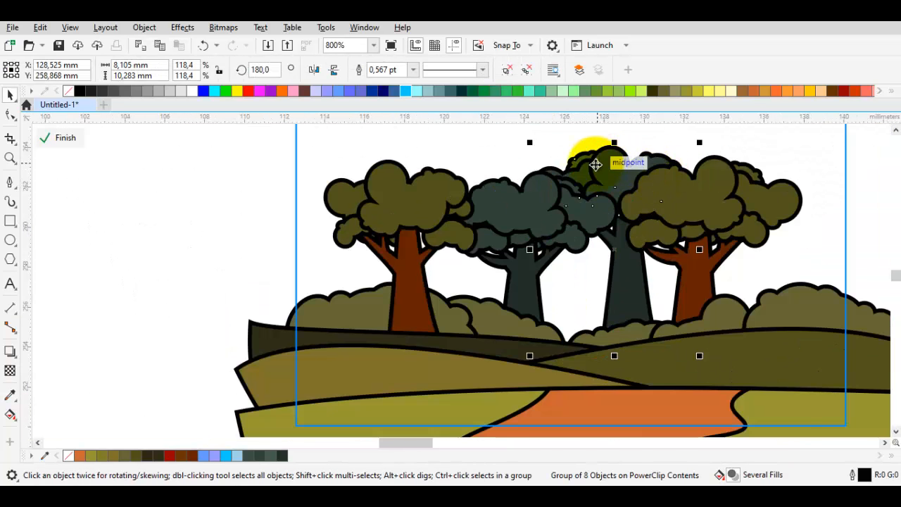
scroll(596, 161, up, 3)
scroll(564, 155, up, 4)
key(i)
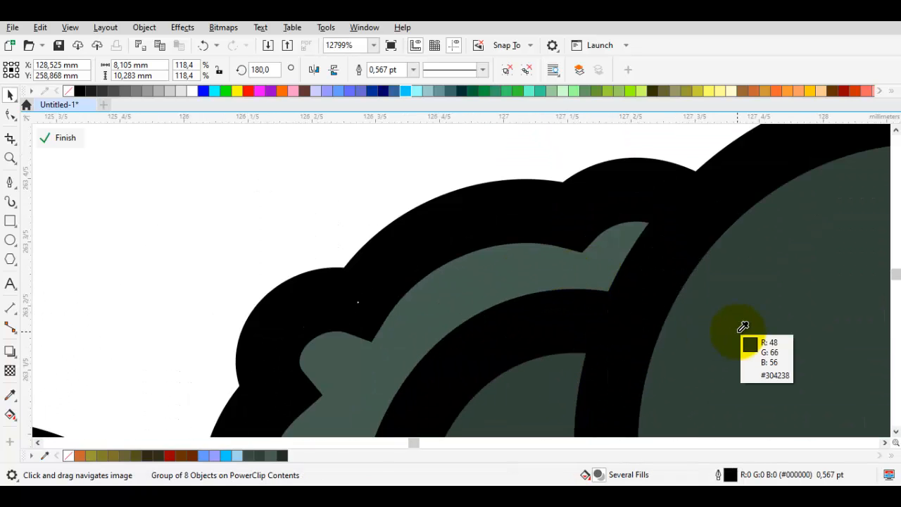
click(737, 331)
click(511, 287)
scroll(577, 331, down, 3)
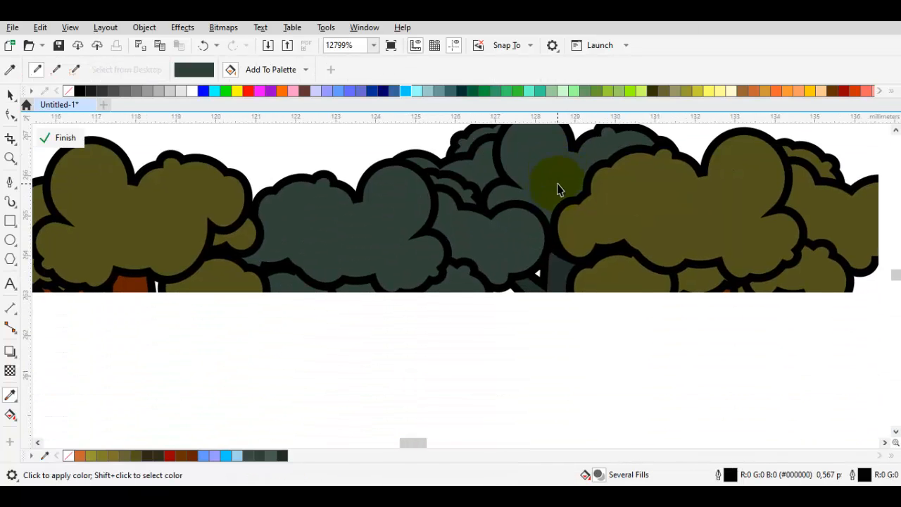
Duplicate the mirrored dark tree, scale the copy to about 82% and place it behind the right brown tree.
key(space)
click(534, 200)
drag(527, 320, 541, 280)
scroll(502, 249, down, 1)
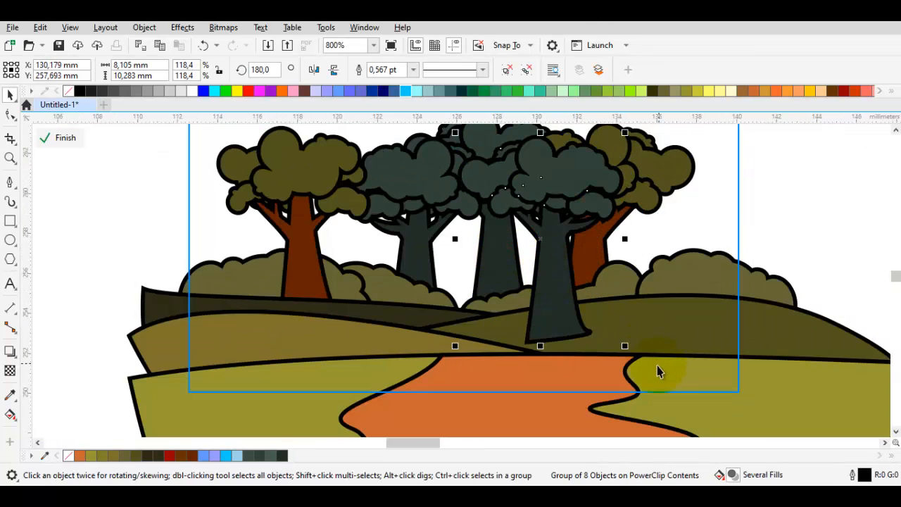
drag(625, 346, 599, 317)
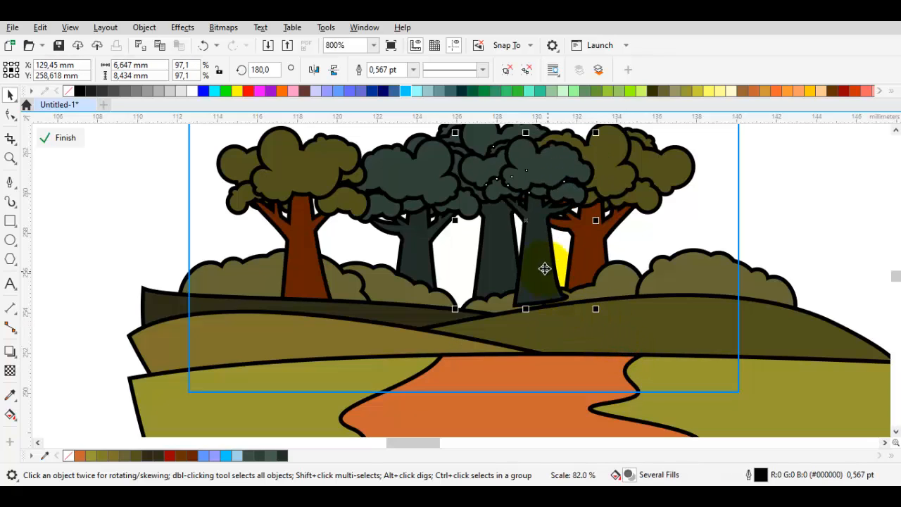
drag(543, 268, 544, 271)
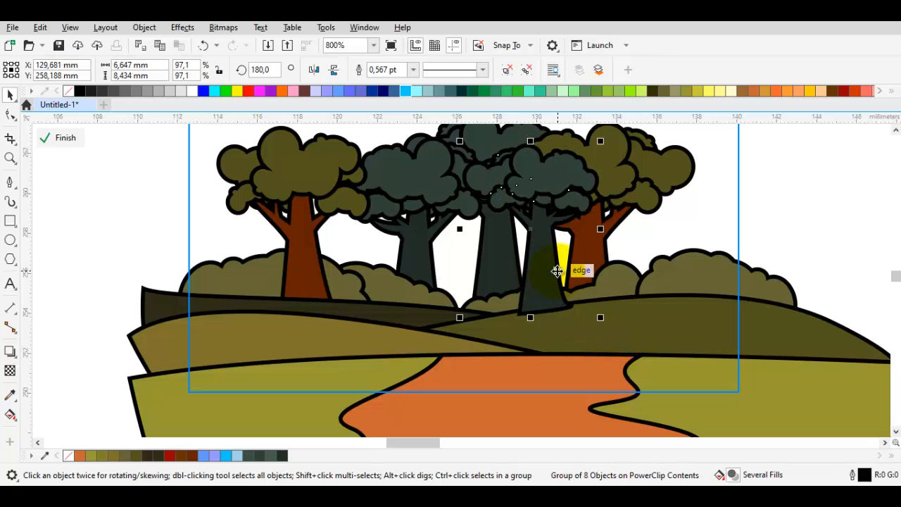
key(shift+Page_Down)
key(Escape)
Copy the two mirrored dark trees behind the left brown tree, and add another copy behind everything at the frame's left edge.
drag(535, 264, 306, 259)
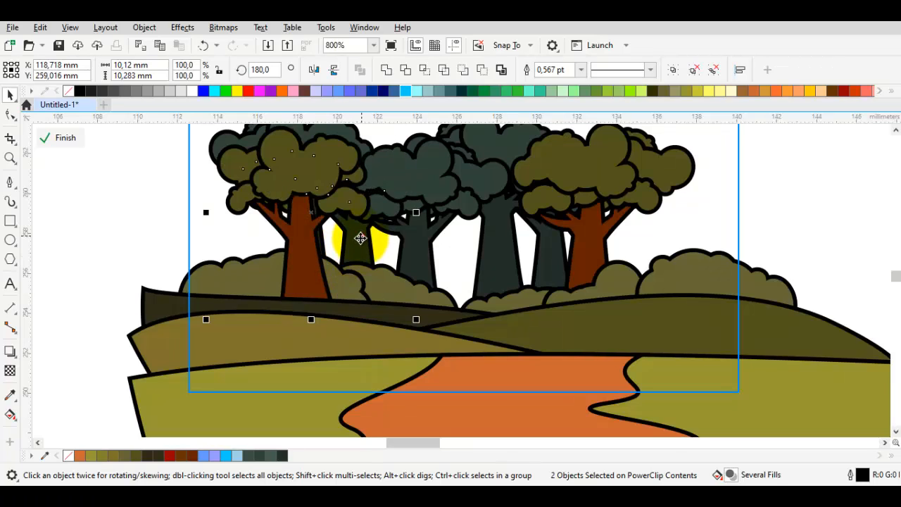
drag(360, 238, 256, 251)
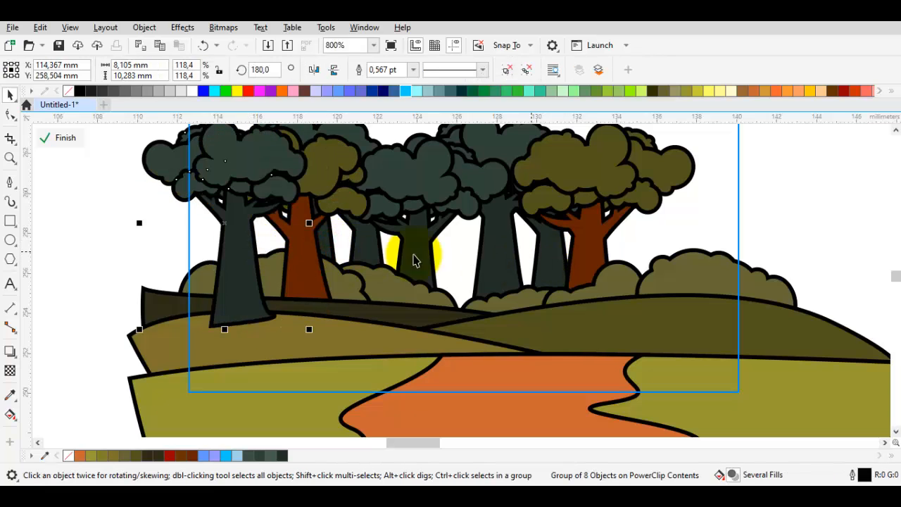
key(shift+Page_Down)
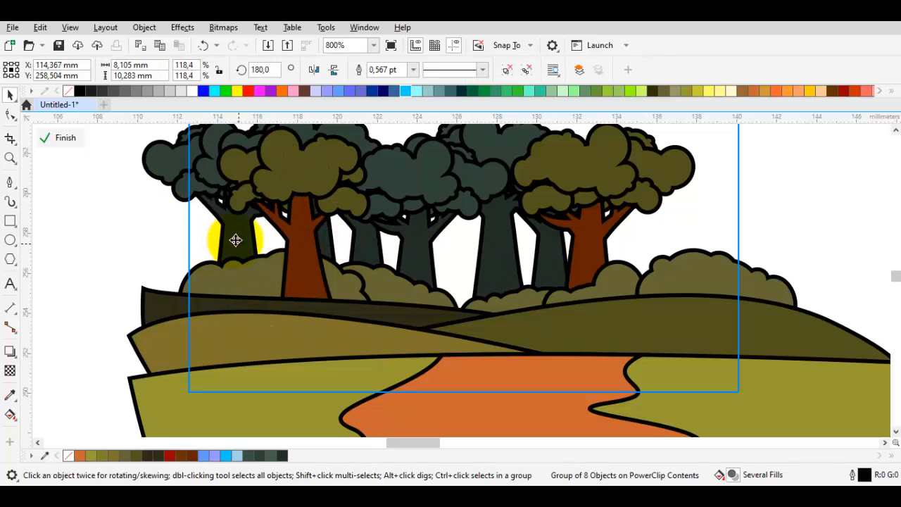
drag(235, 240, 228, 237)
Duplicate a large and a small dark tree to the frame's right edge and send the copies to the back.
drag(401, 229, 229, 267)
click(249, 277)
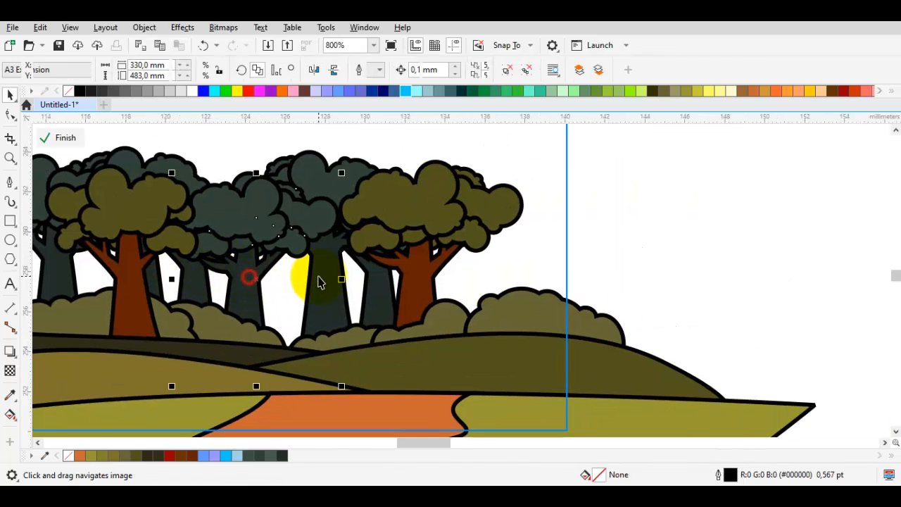
drag(318, 282, 533, 270)
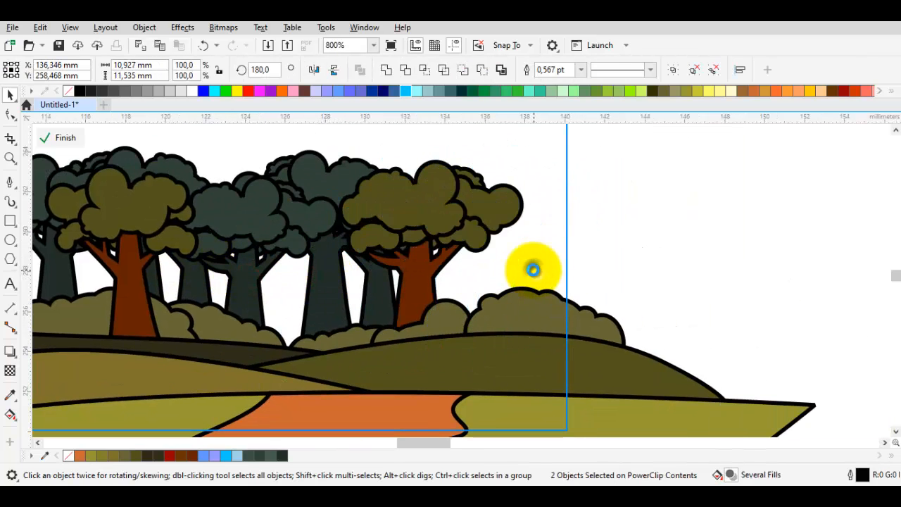
key(shift+Page_Down)
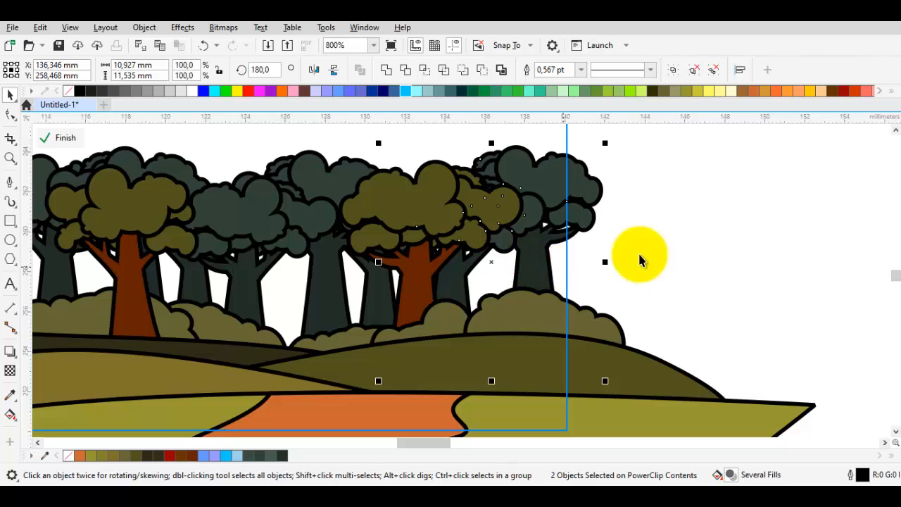
Duplicate the rightmost dark tree at a size of about 6.1 × 7.8 mm between the right-hand trees and send it to the back.
click(691, 242)
click(535, 245)
drag(605, 141, 499, 235)
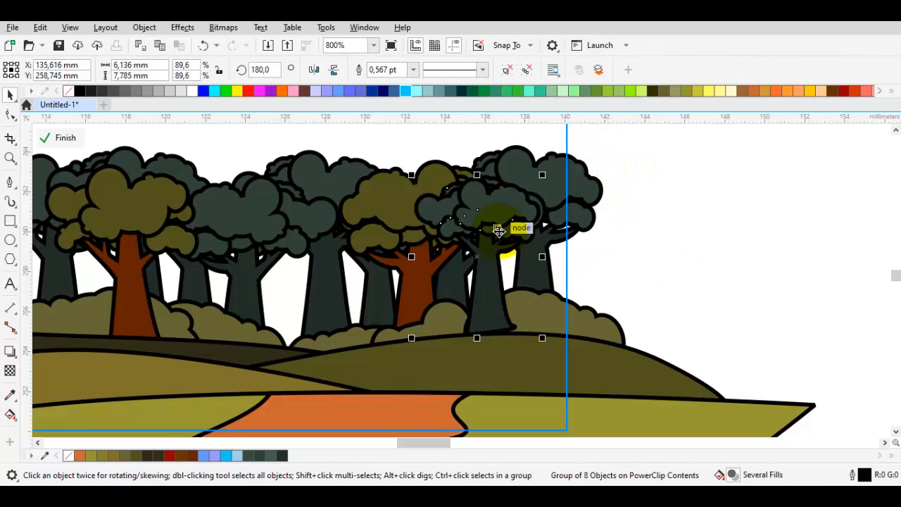
key(shift+Page_Down)
Deselect everything and finish editing the PowerClip contents.
scroll(556, 250, down, 2)
click(657, 249)
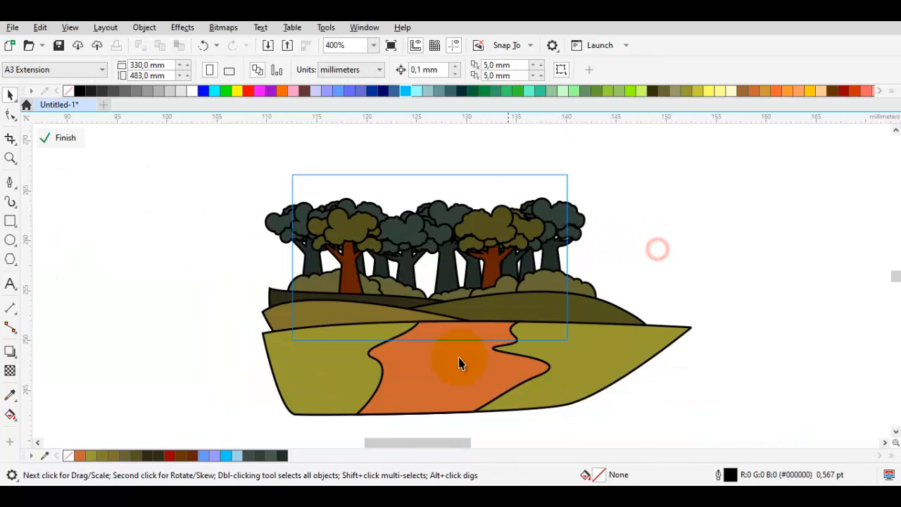
click(62, 138)
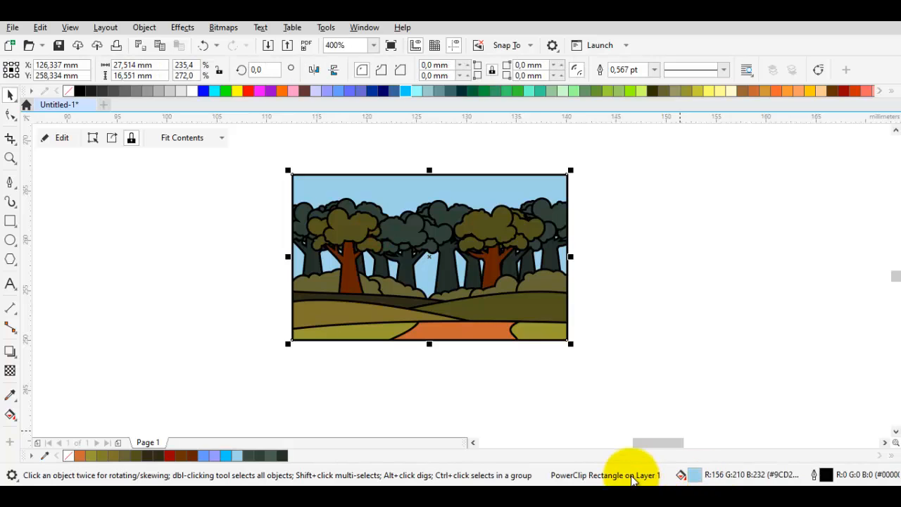
Sample the background trees' dark grey-green #304238 and apply it as the frame rectangle's fill.
click(543, 317)
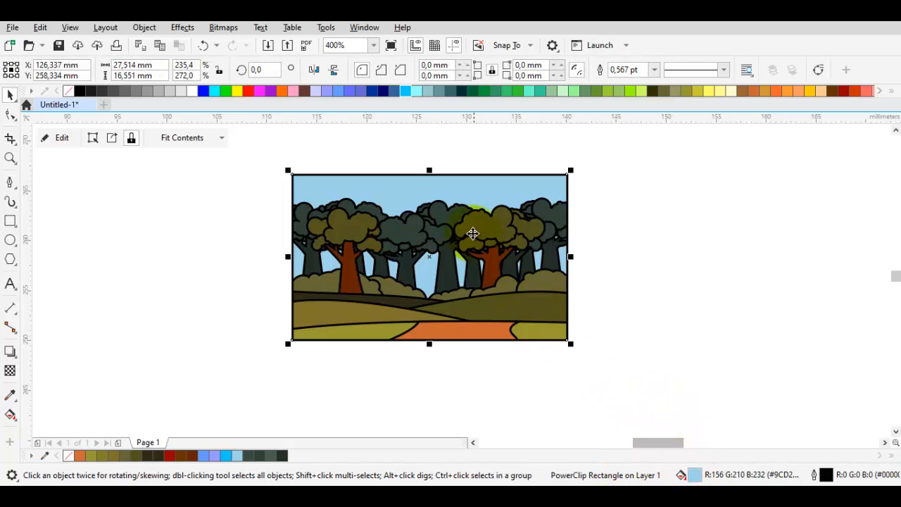
key(i)
click(446, 211)
click(521, 185)
key(space)
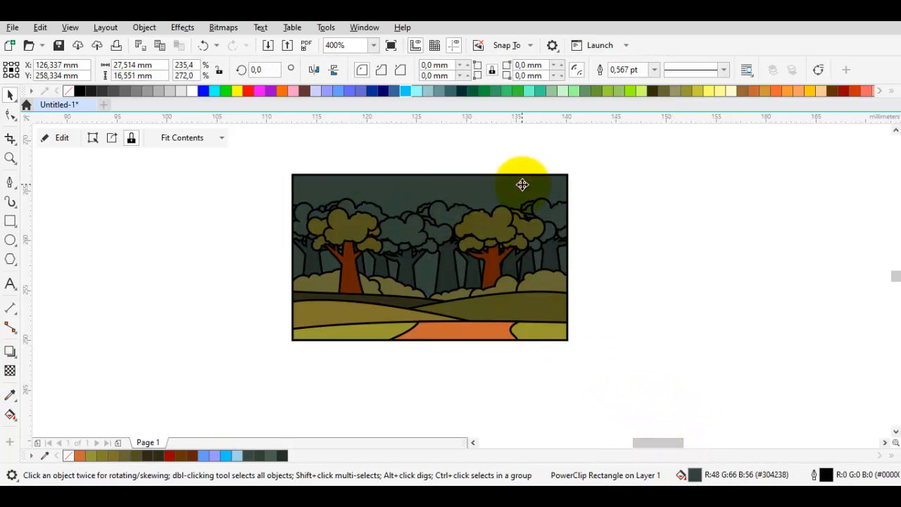
Adjust the frame rectangle's uniform fill to the lighter, bluer grey-green #4C5957.
click(661, 473)
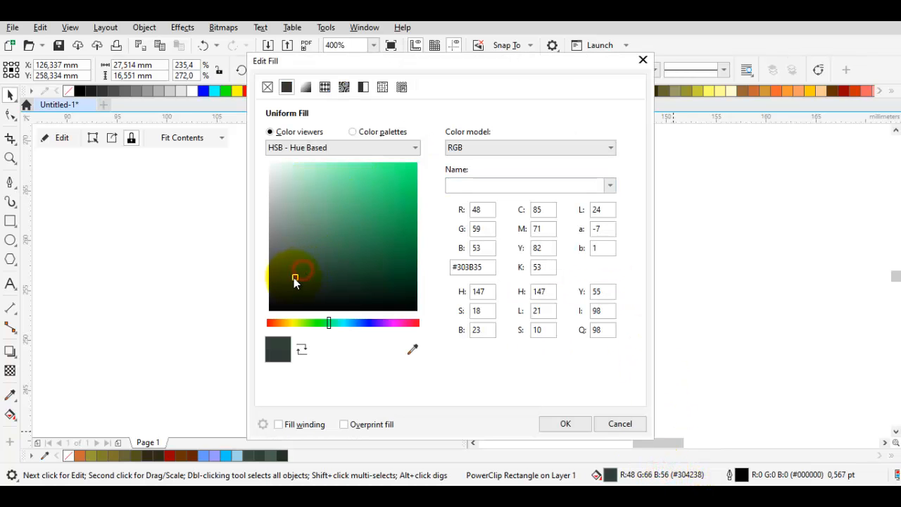
drag(294, 277, 285, 276)
drag(337, 60, 615, 87)
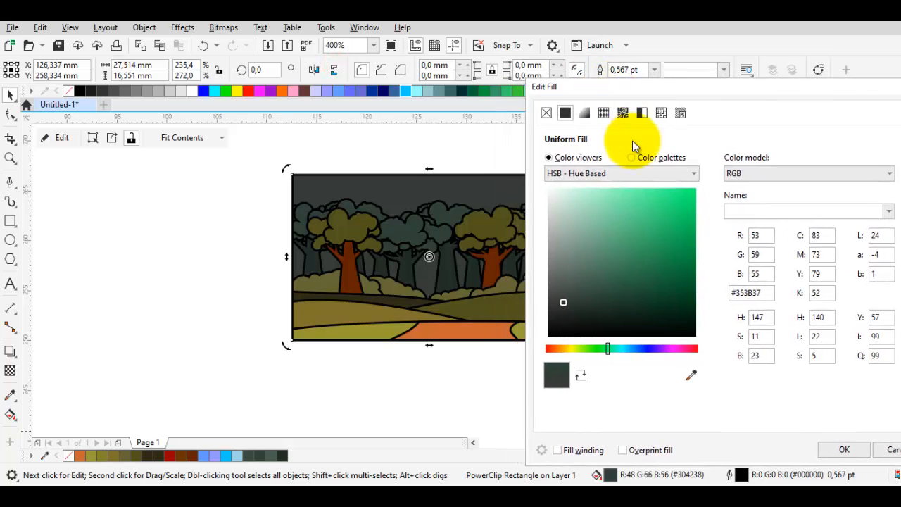
mouse_move(563, 297)
mouse_down()
mouse_move(554, 296)
mouse_move(563, 295)
mouse_up()
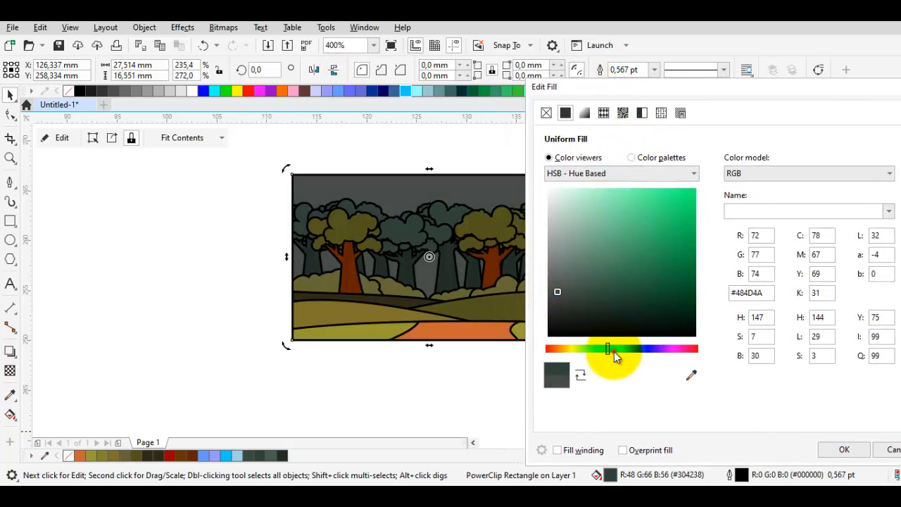
drag(618, 350, 622, 350)
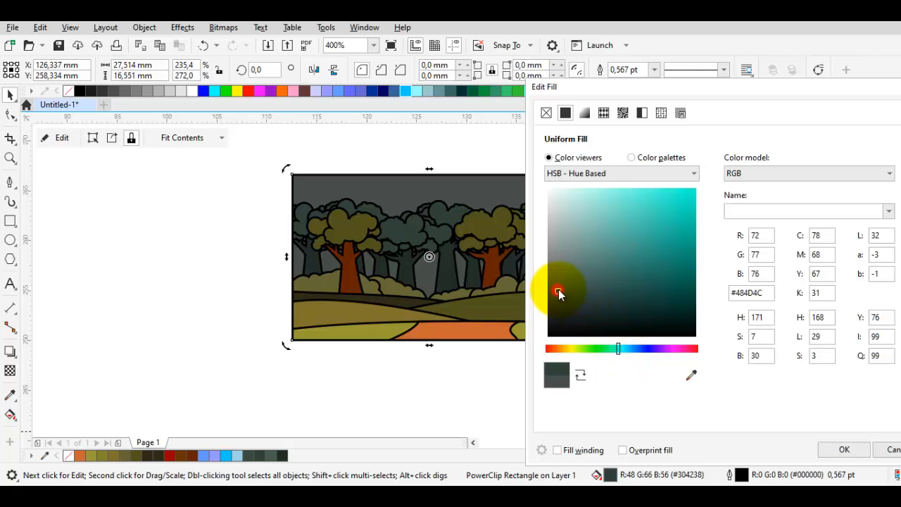
drag(561, 287, 565, 291)
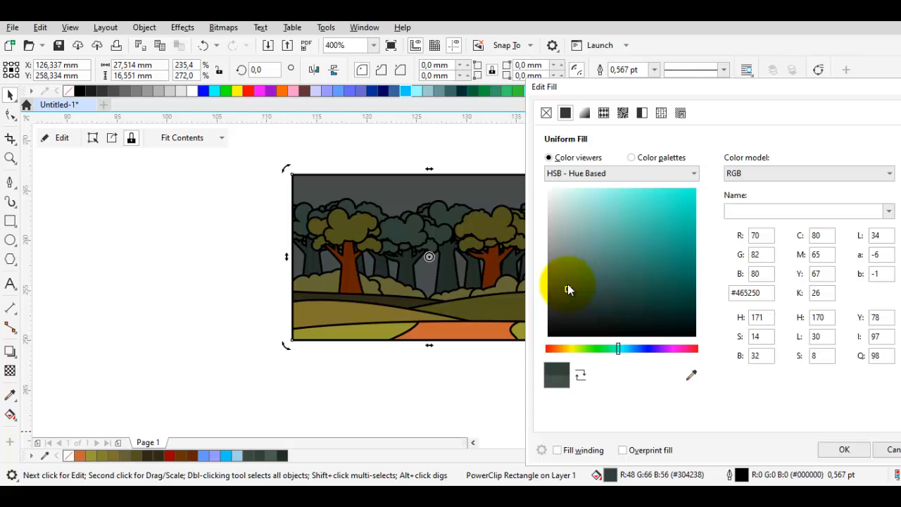
drag(567, 285, 569, 282)
key(Return)
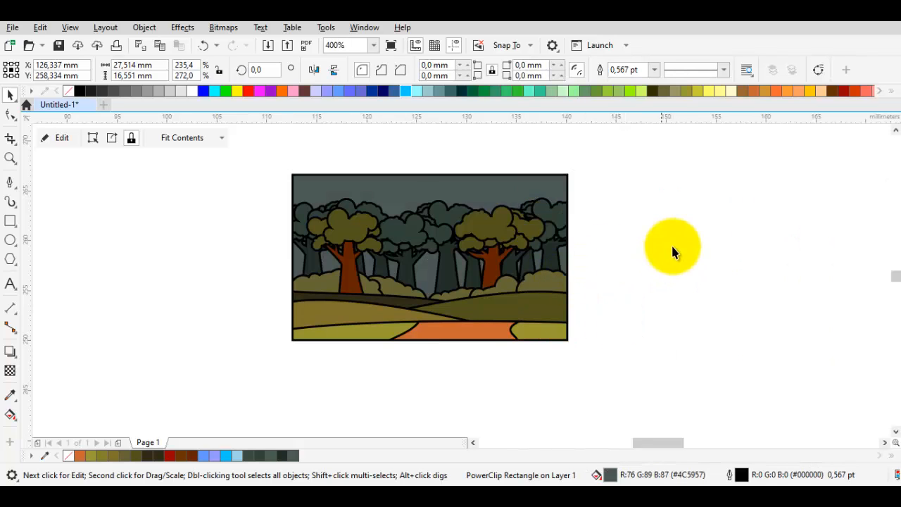
Lighten the frame rectangle's uniform fill to #586664.
click(672, 252)
click(514, 263)
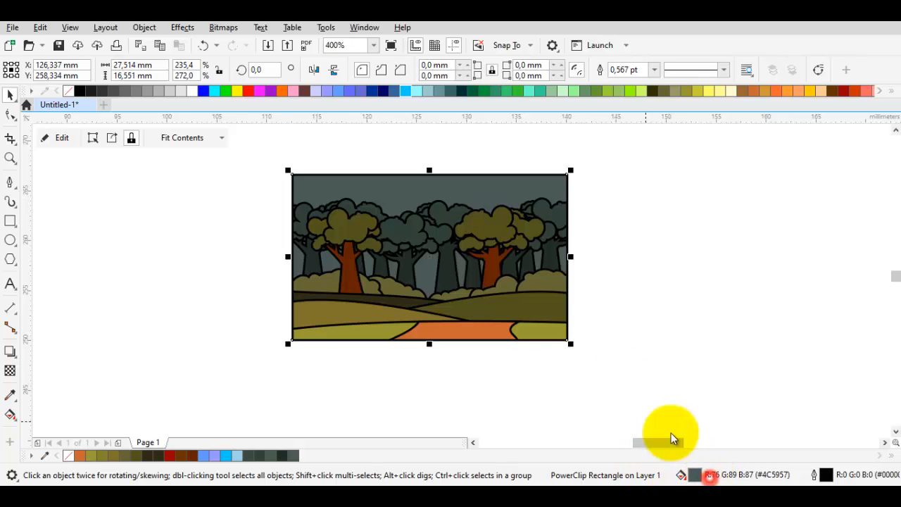
key(shift+F11)
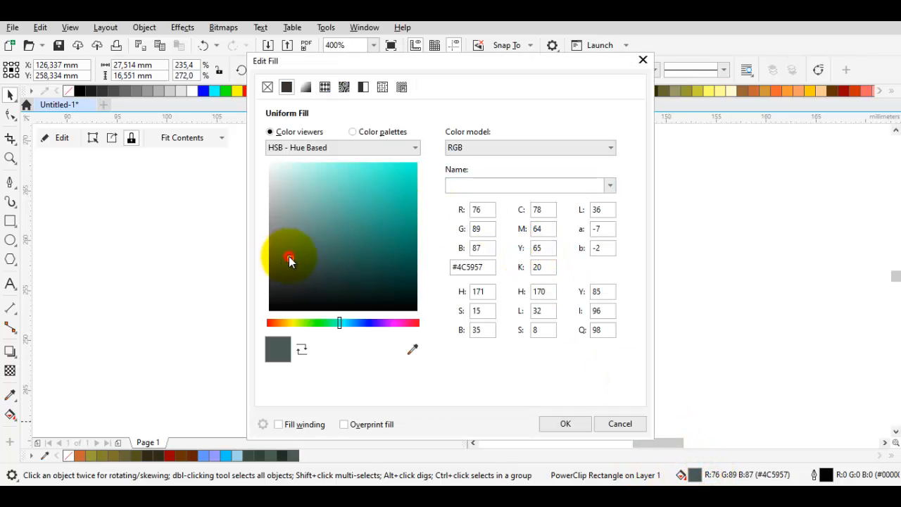
click(293, 252)
click(565, 422)
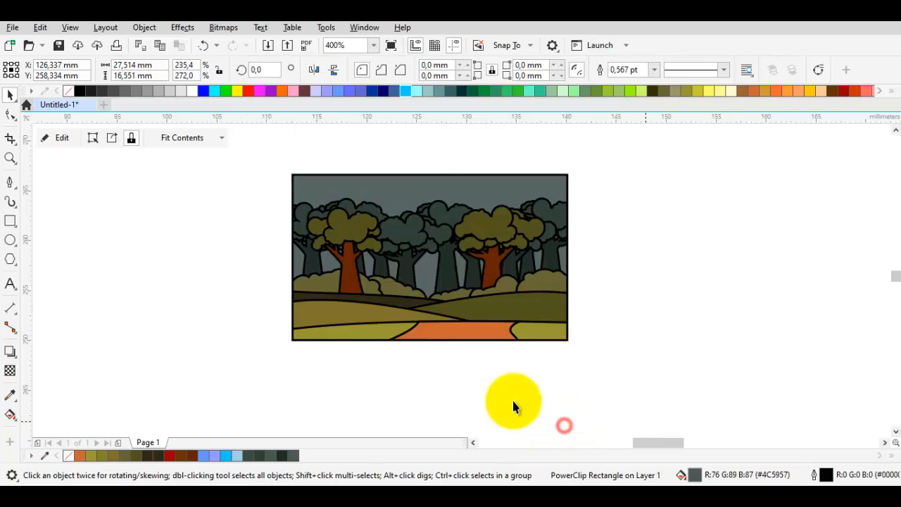
Apply a vertical fountain fill to the frame rectangle, from grey-green #586664 at the upper edge to black just below the lower edge.
click(382, 271)
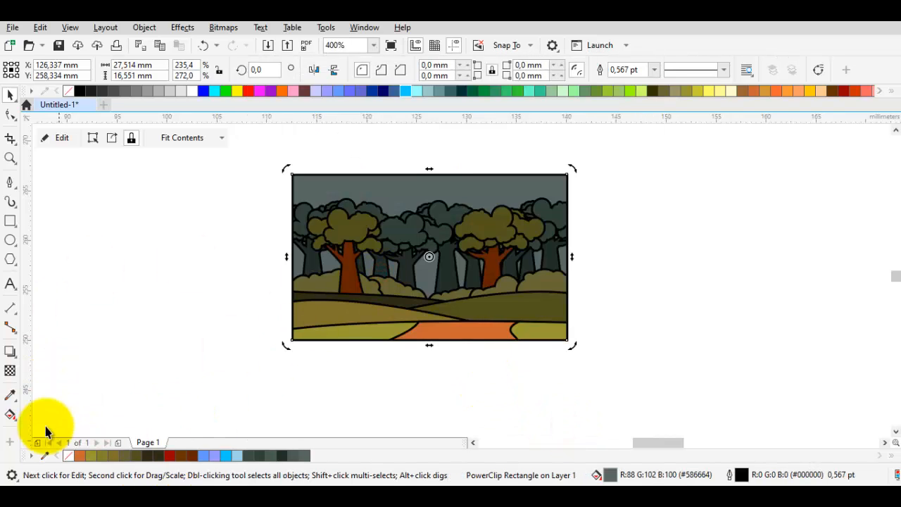
click(11, 415)
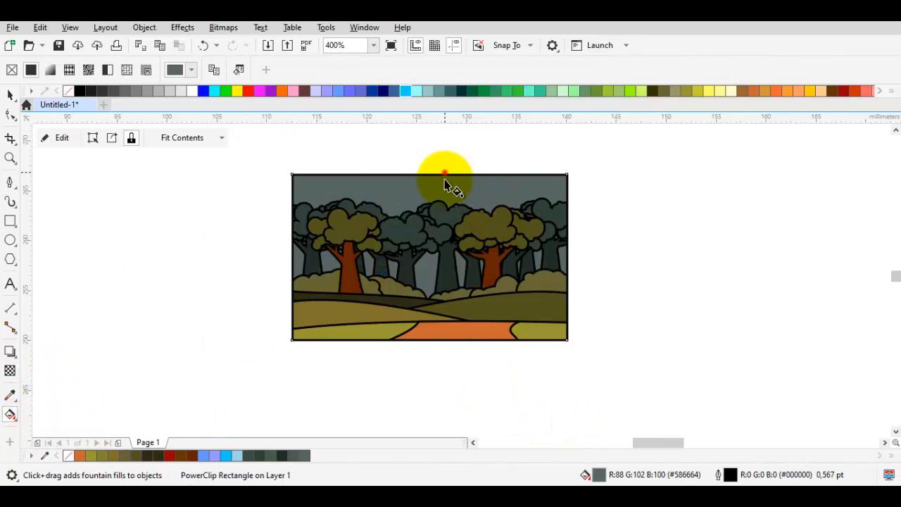
drag(444, 173, 451, 368)
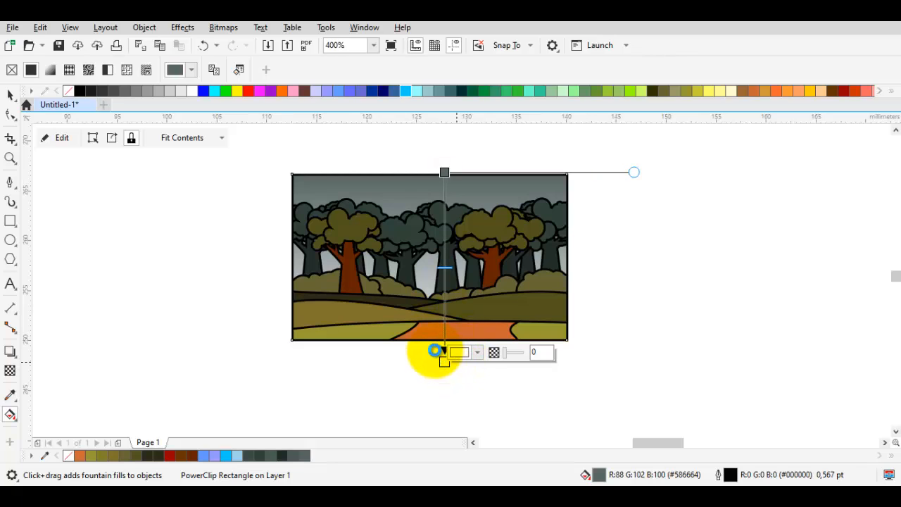
click(448, 358)
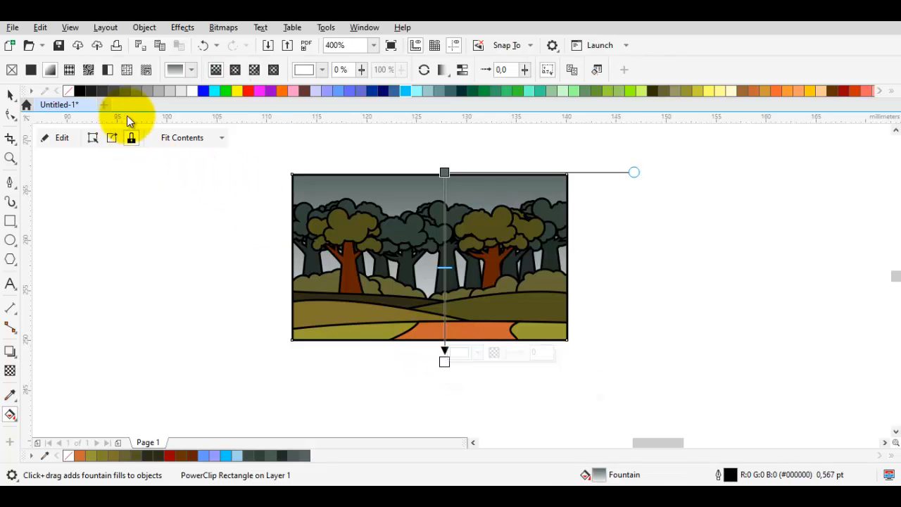
drag(81, 92, 444, 360)
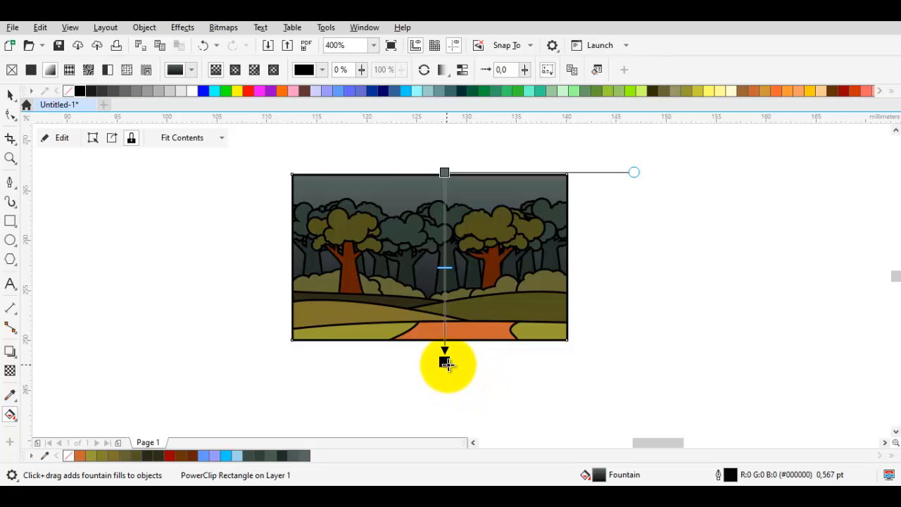
Reposition the gradient's ends so the grey-green starts just inside the frame's upper edge and the black ends slightly below its lower edge.
drag(447, 363, 444, 331)
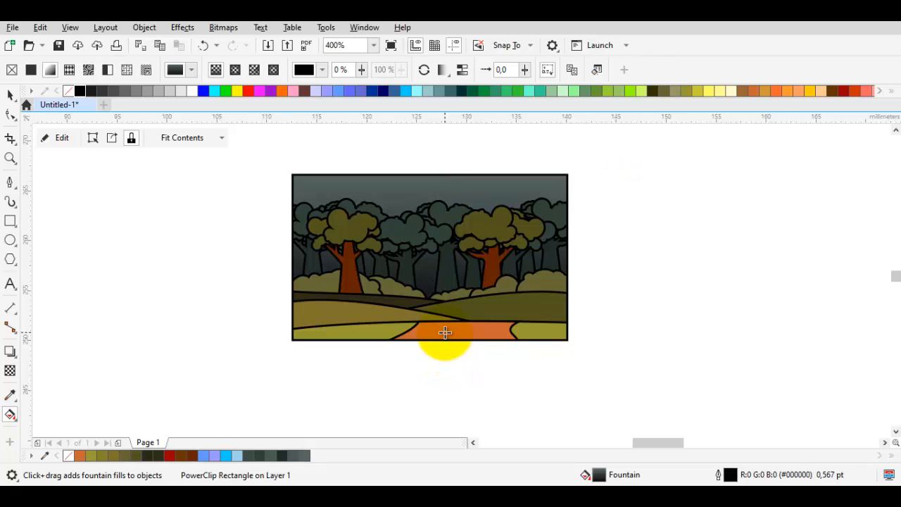
drag(444, 172, 444, 166)
click(444, 331)
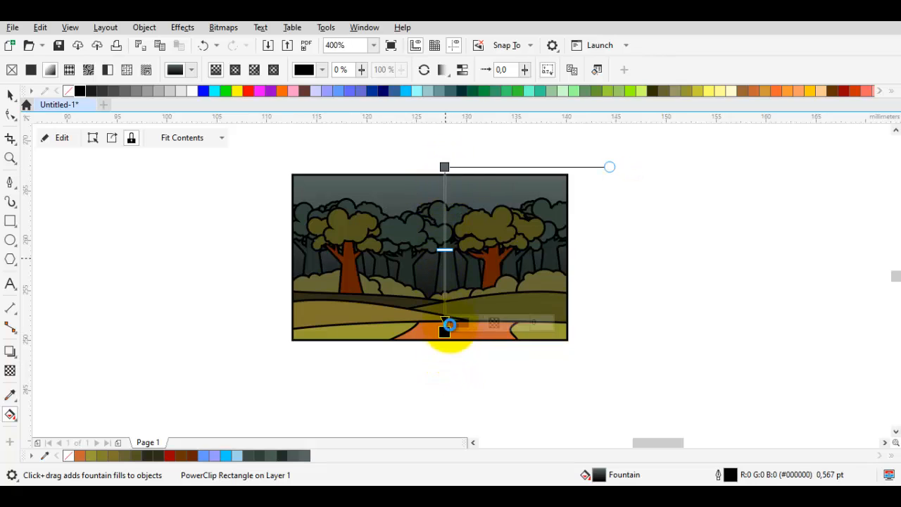
drag(447, 333, 445, 370)
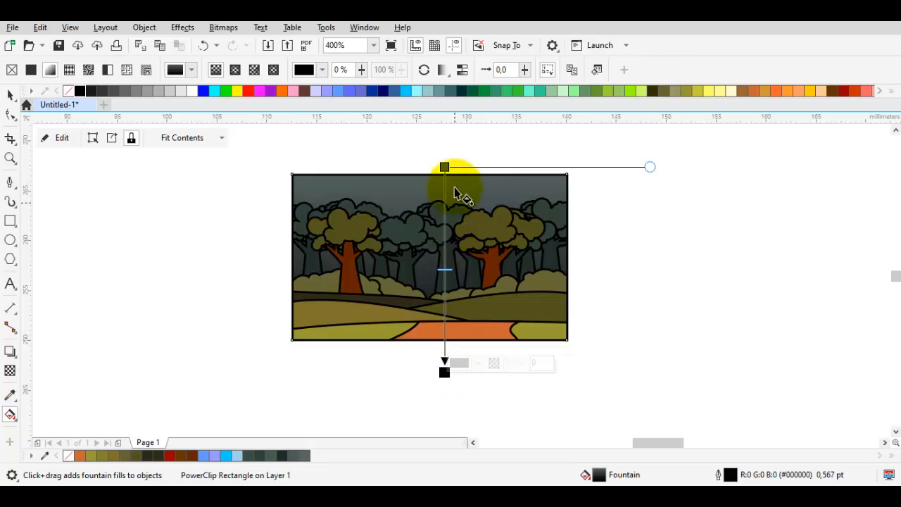
drag(445, 166, 444, 178)
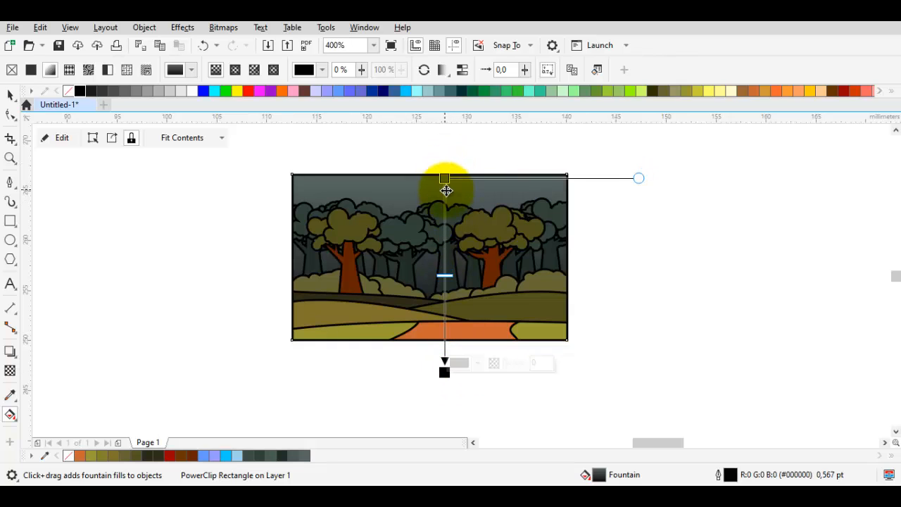
key(space)
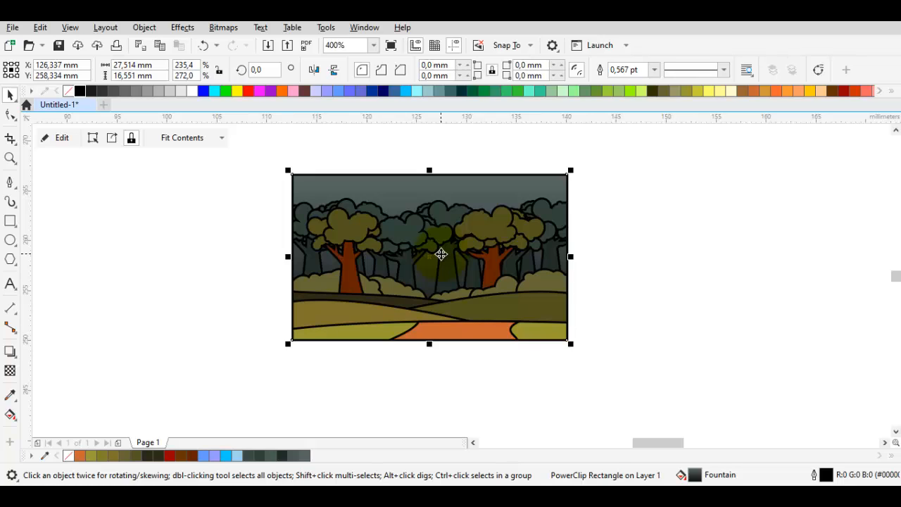
Shorten the frame rectangle's gradient by moving its black end up to the frame's lower edge.
click(627, 248)
scroll(368, 228, up, 1)
click(414, 233)
key(g)
scroll(498, 263, down, 3)
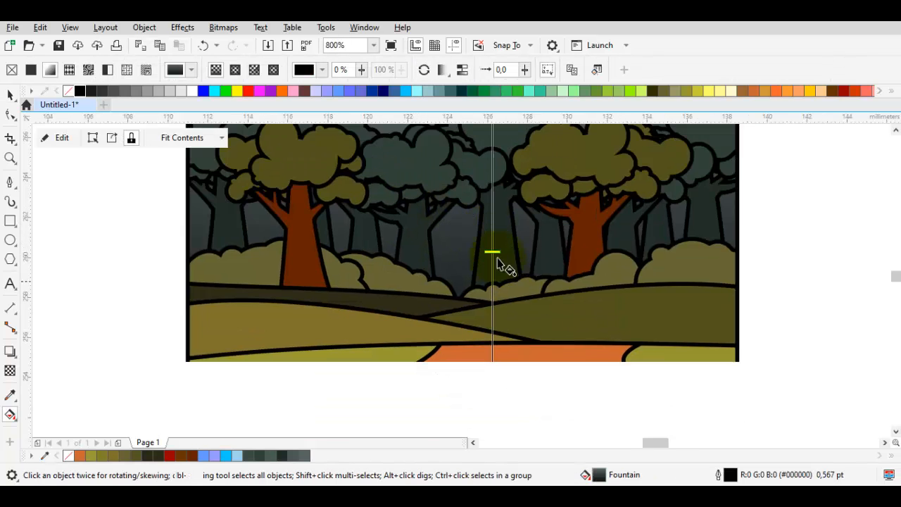
scroll(507, 293, down, 1)
drag(491, 332, 491, 306)
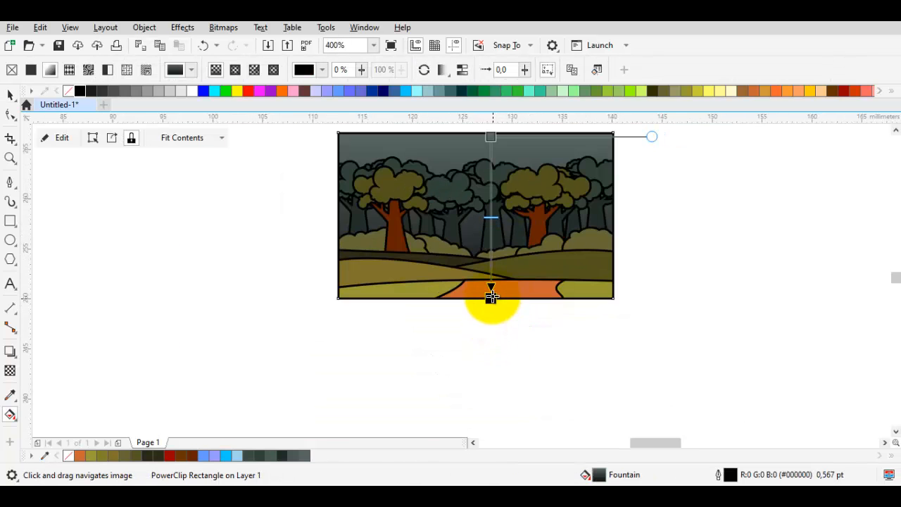
Extend the gradient's black end to slightly below the frame's lower edge, then deselect the finished landscape and fit it in view.
click(491, 296)
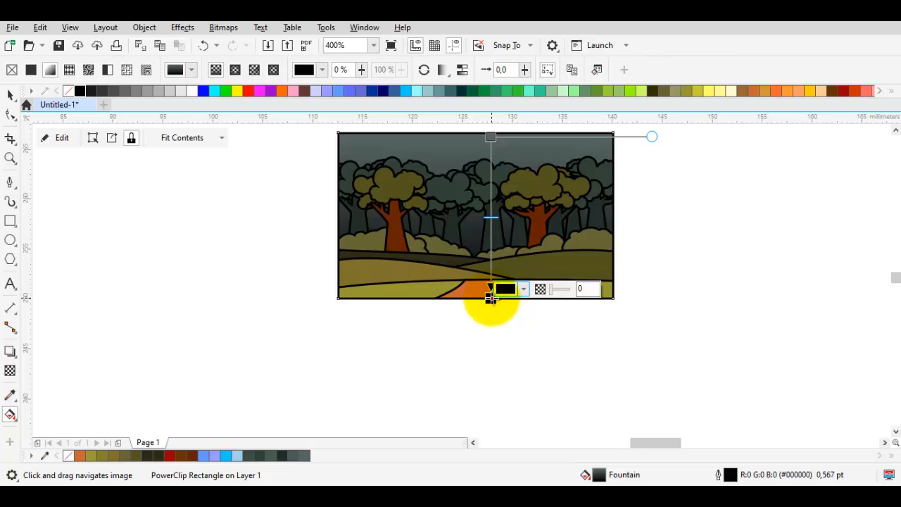
drag(491, 296, 491, 324)
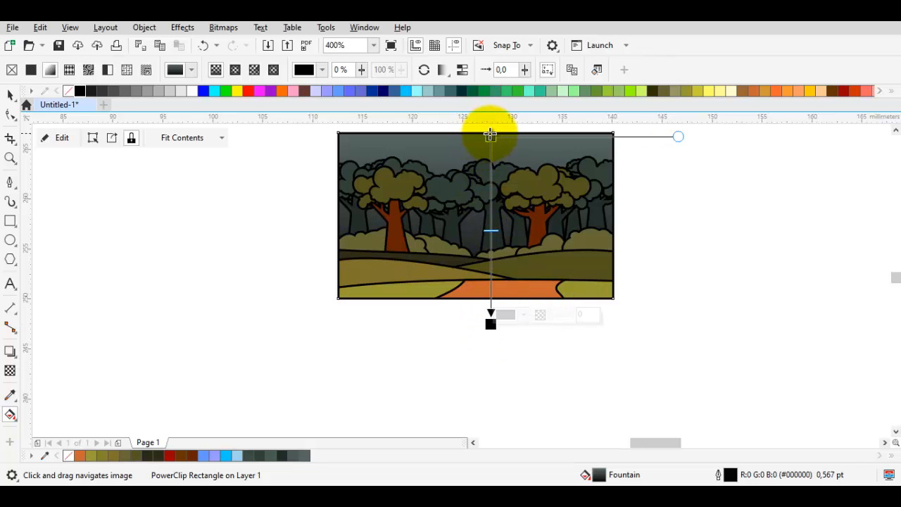
drag(493, 137, 454, 206)
key(space)
click(454, 208)
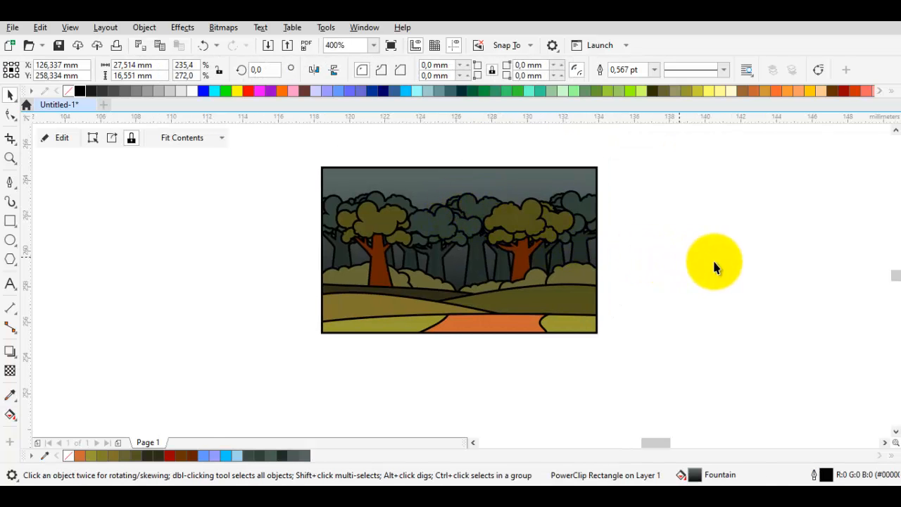
key(shift+F2)
click(768, 254)
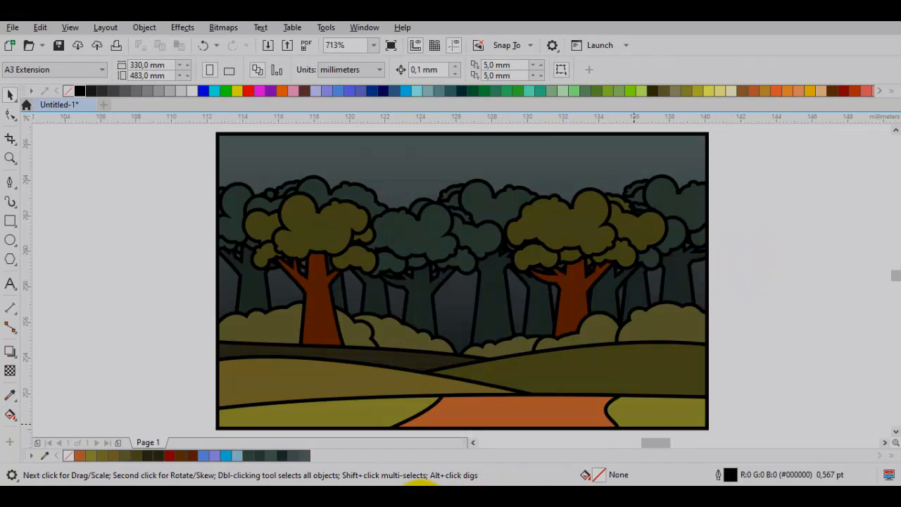